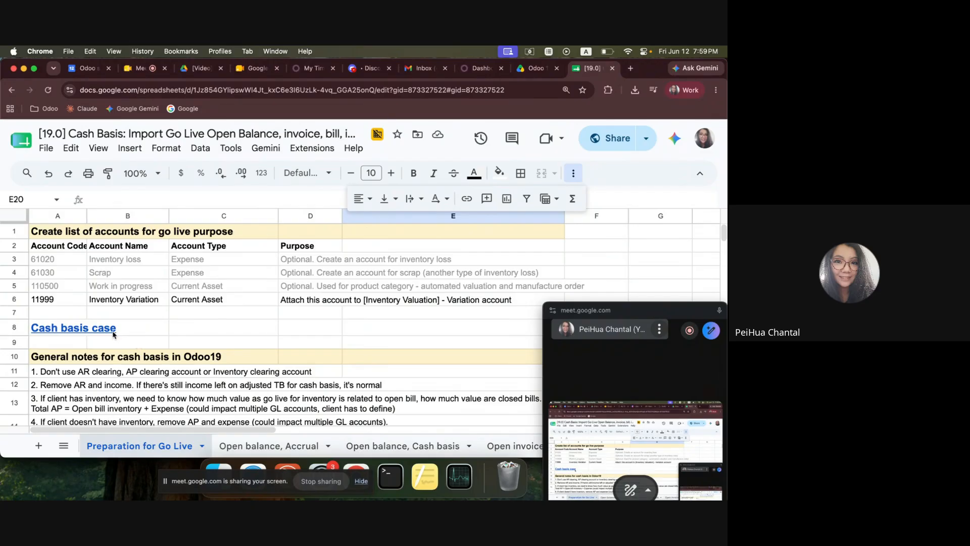
Examine the 11999 Inventory Variation account row in the list of accounts for go live purpose.
{"action": "left_click_drag", "start_coordinate": [649, 312], "coordinate": [649, 321]}
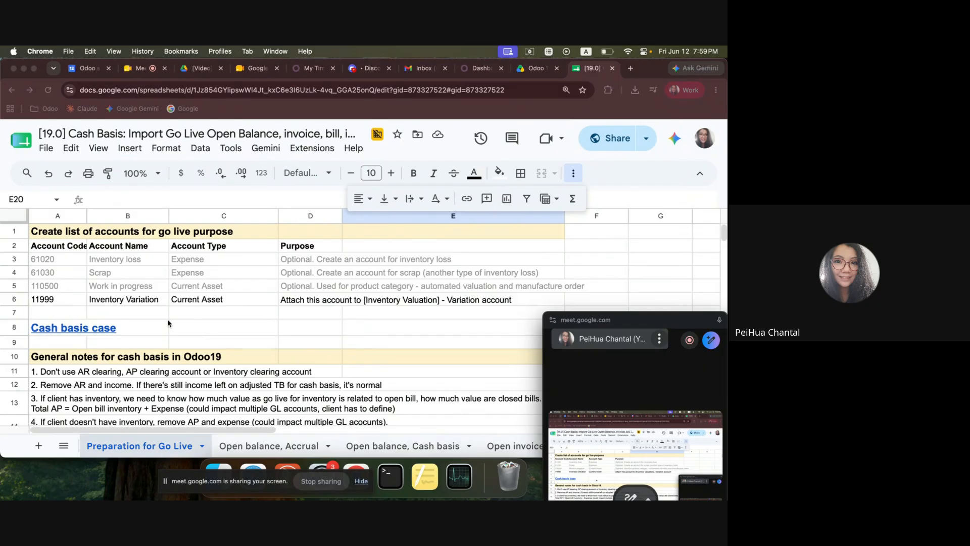
{"action": "left_click", "coordinate": [66, 302]}
{"action": "left_click_drag", "start_coordinate": [58, 303], "coordinate": [385, 302]}
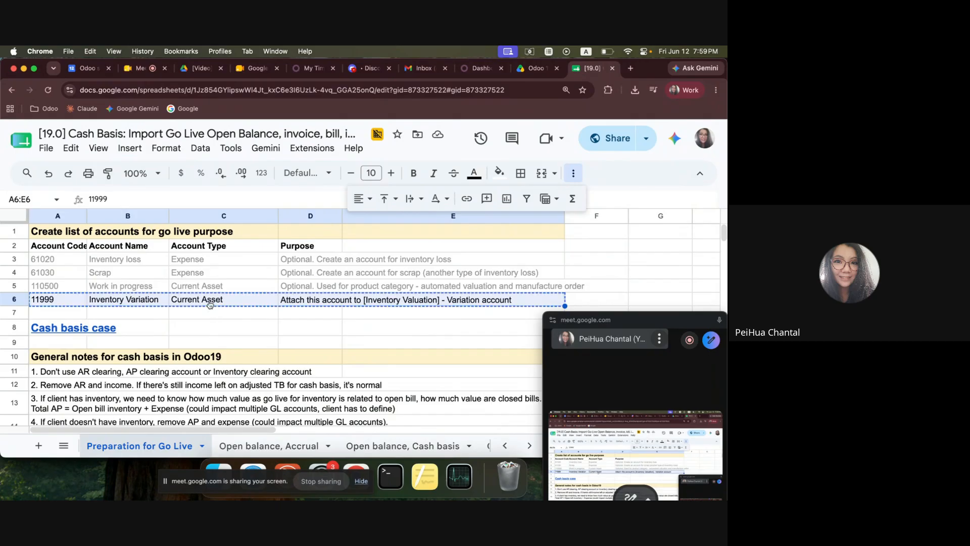
{"action": "left_click", "coordinate": [64, 305]}
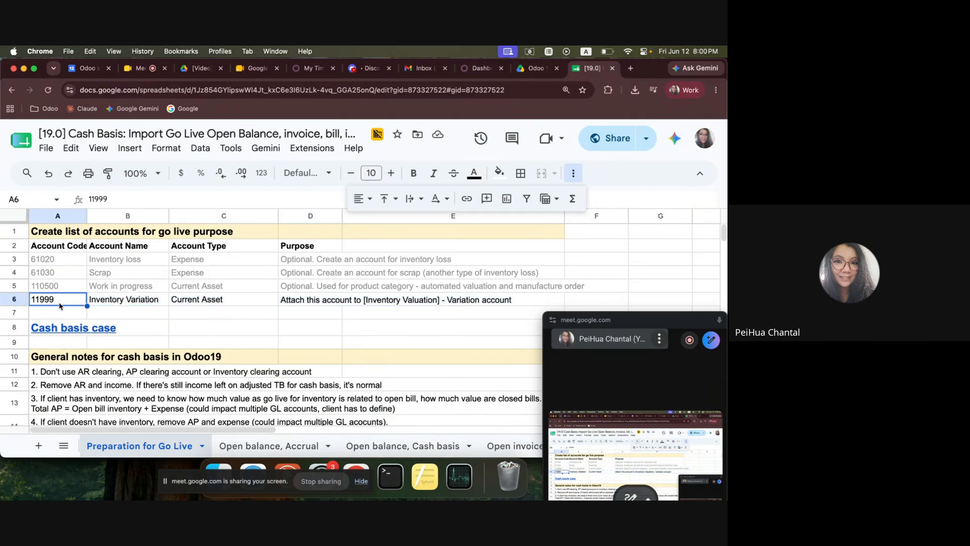
Switch to Odoo Accounting and open the Chart of Accounts to check the inventory accounts.
{"action": "left_click", "coordinate": [478, 68]}
{"action": "left_click", "coordinate": [333, 133]}
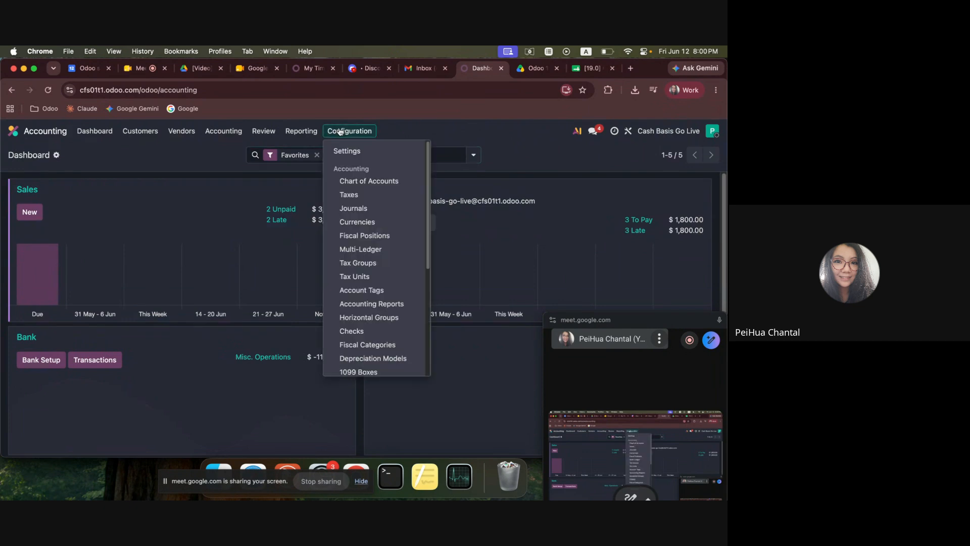
{"action": "left_click", "coordinate": [385, 189]}
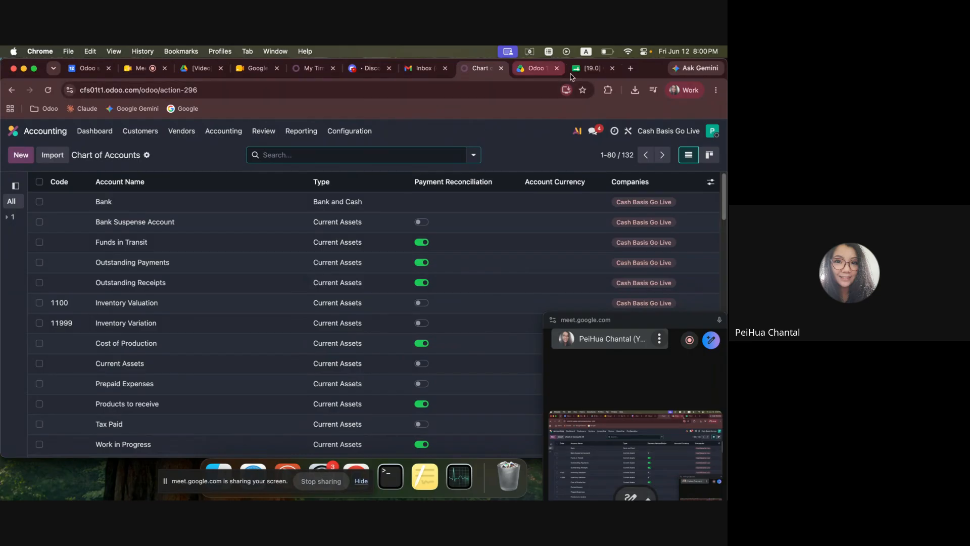
Return to the go-live spreadsheet in Google Sheets and review the general notes for cash basis in Odoo19.
{"action": "left_click", "coordinate": [588, 68]}
{"action": "scroll", "coordinate": [170, 323], "scroll_direction": "down", "scroll_amount": 5}
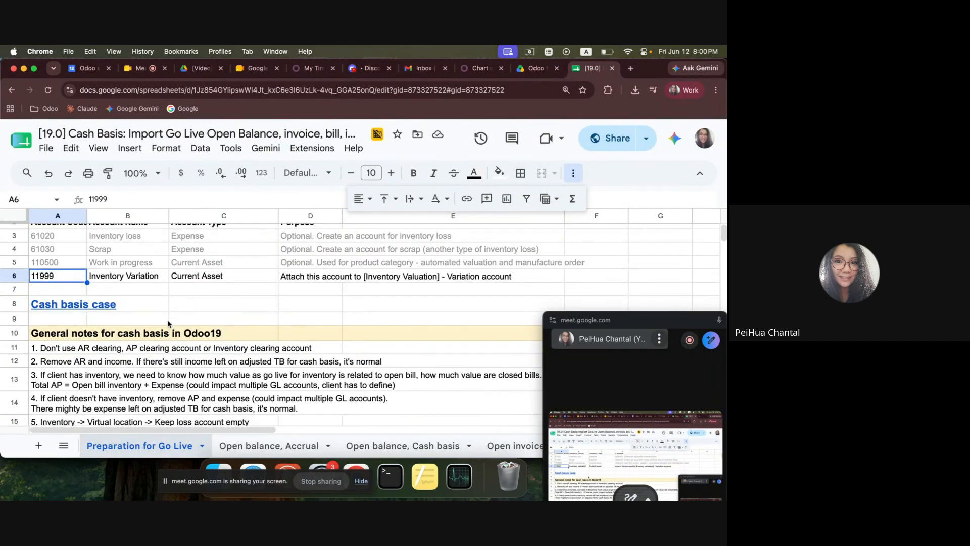
{"action": "scroll", "coordinate": [126, 353], "scroll_direction": "down", "scroll_amount": 1}
{"action": "scroll", "coordinate": [129, 338], "scroll_direction": "up", "scroll_amount": 3}
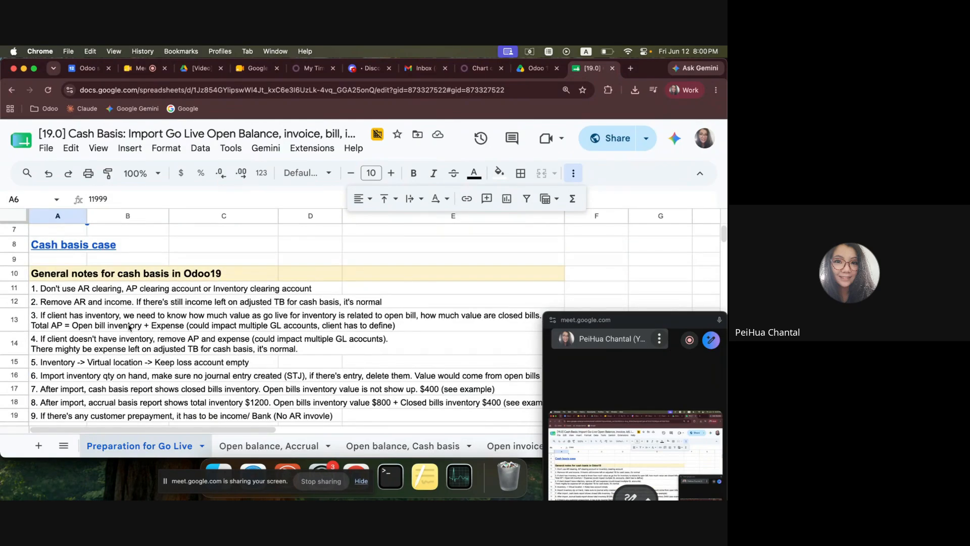
{"action": "left_click", "coordinate": [64, 291]}
{"action": "left_click", "coordinate": [149, 365]}
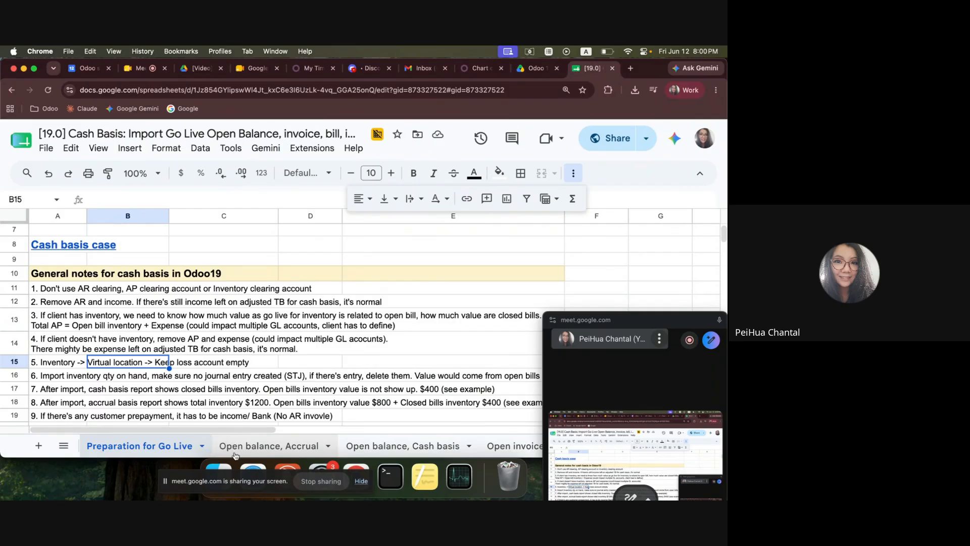
Open the "Open balance, Cash basis" sheet and look over its Inventory and Outstanding Receipts lines.
{"action": "left_click", "coordinate": [419, 445]}
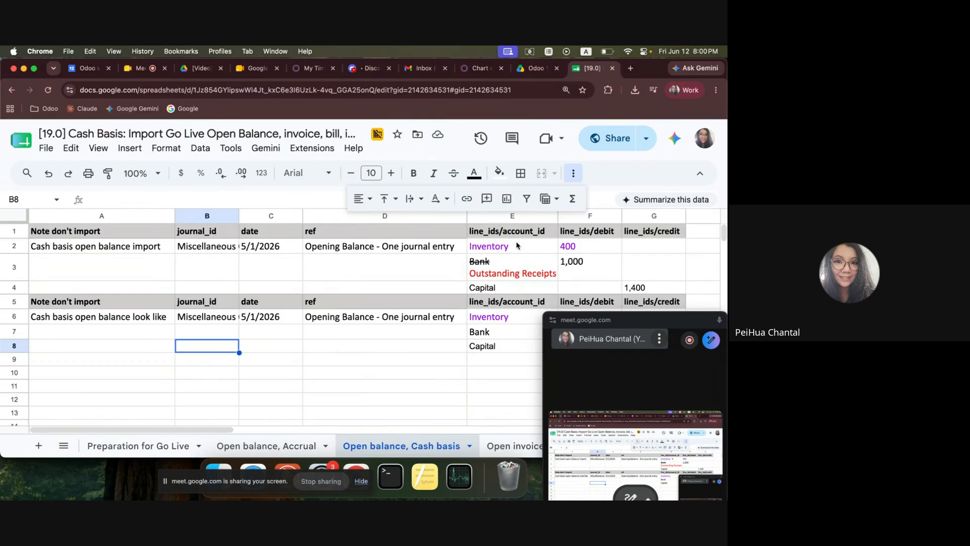
{"action": "left_click_drag", "start_coordinate": [517, 245], "coordinate": [513, 276]}
{"action": "left_click", "coordinate": [234, 304]}
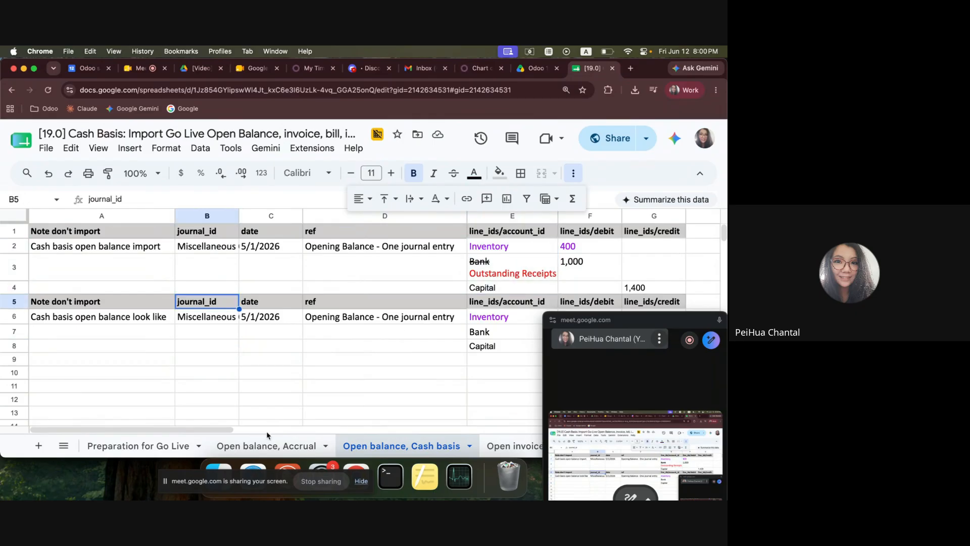
Examine the opening balance journal entry on the "Open balance, Accrual" sheet, including its account and debit lines.
{"action": "left_click", "coordinate": [269, 445]}
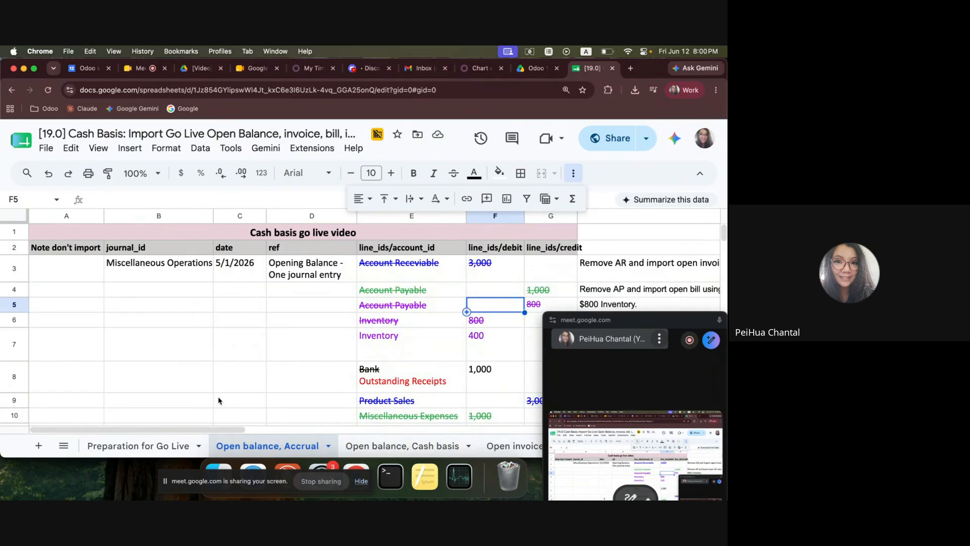
{"action": "left_click", "coordinate": [60, 253]}
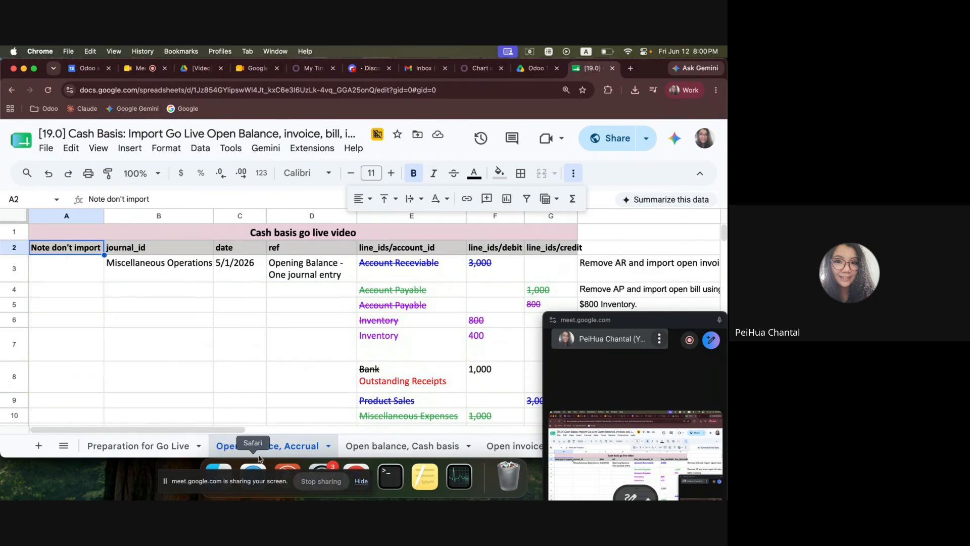
{"action": "left_click_drag", "start_coordinate": [384, 281], "coordinate": [478, 384]}
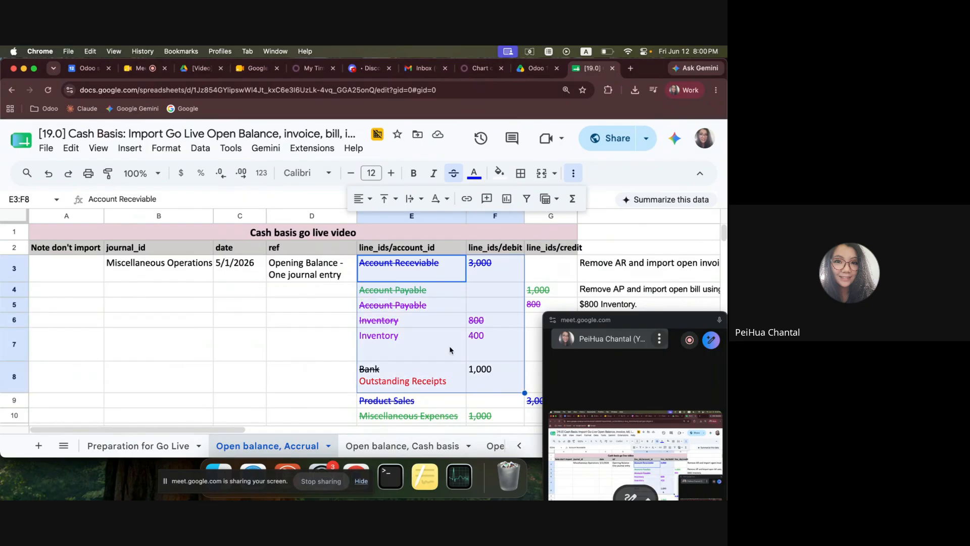
{"action": "double_click", "coordinate": [235, 275]}
{"action": "left_click", "coordinate": [348, 317]}
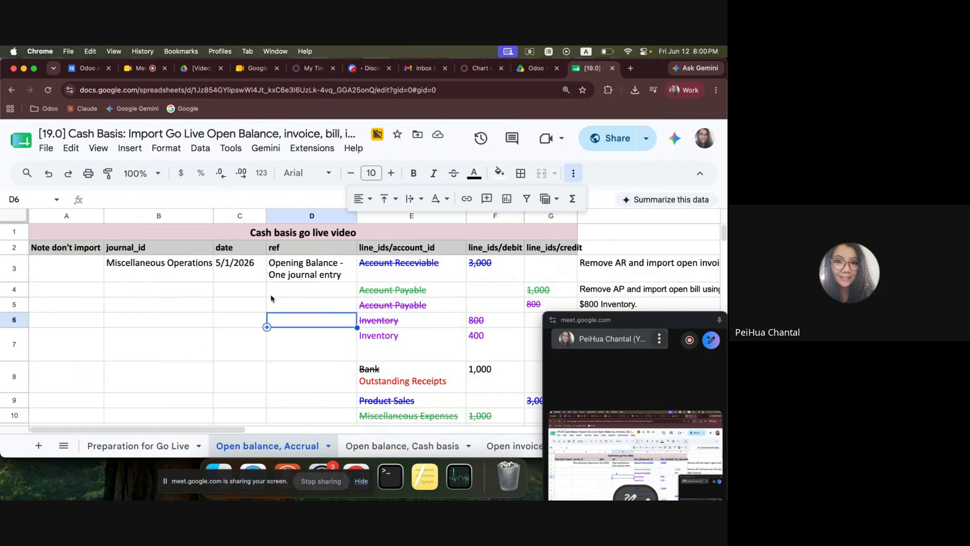
{"action": "scroll", "coordinate": [302, 375], "scroll_direction": "down", "scroll_amount": 10}
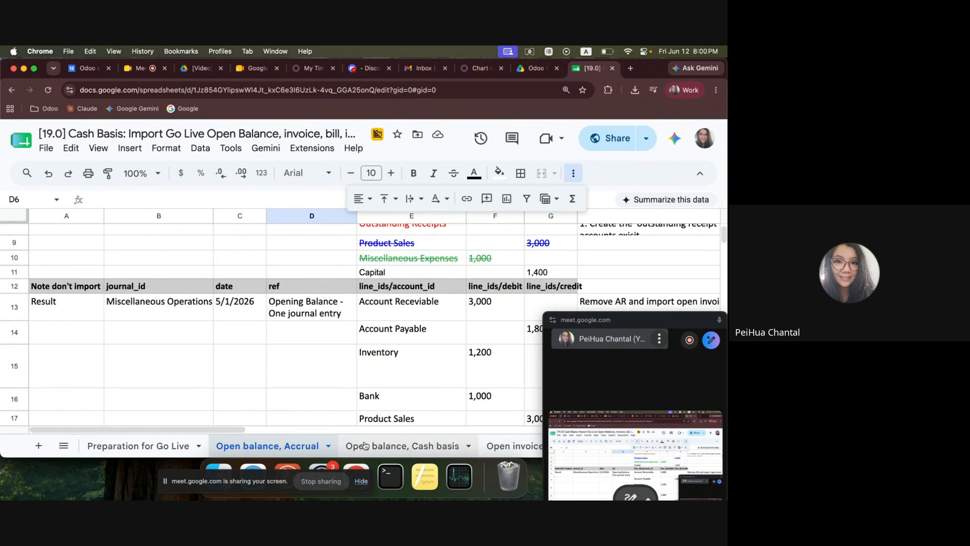
Review the cash basis open balance import entry, including its date and its account, debit and credit lines.
{"action": "left_click", "coordinate": [364, 445]}
{"action": "left_click", "coordinate": [270, 247]}
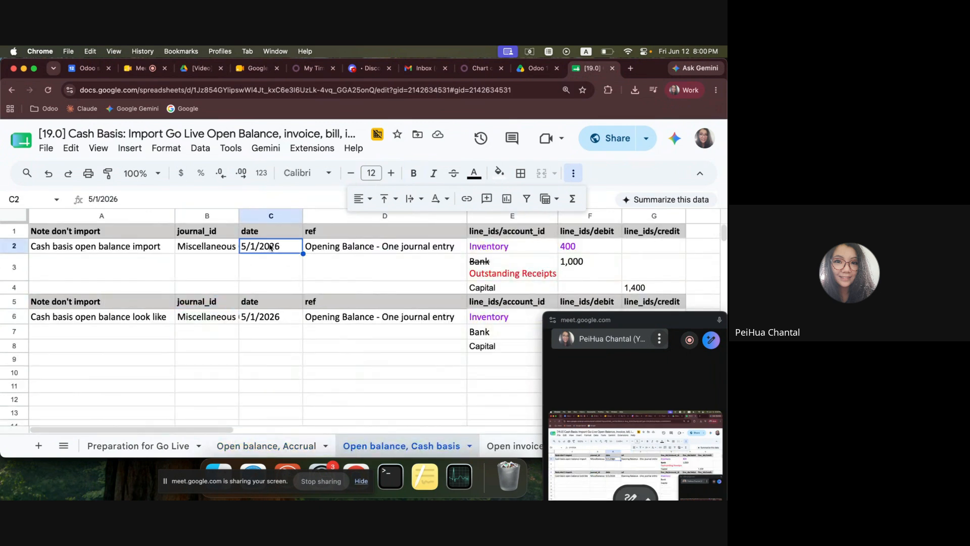
{"action": "left_click", "coordinate": [106, 251]}
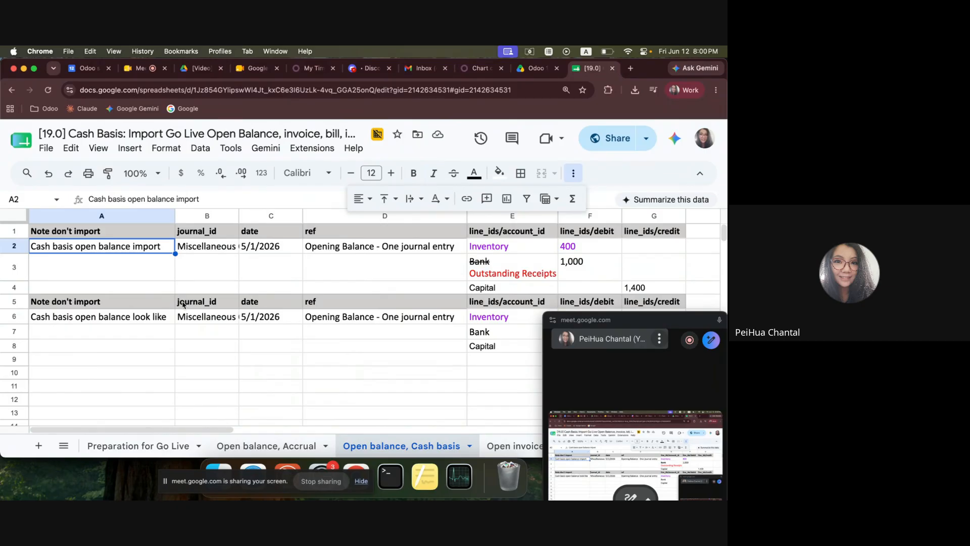
{"action": "left_click_drag", "start_coordinate": [487, 247], "coordinate": [635, 289]}
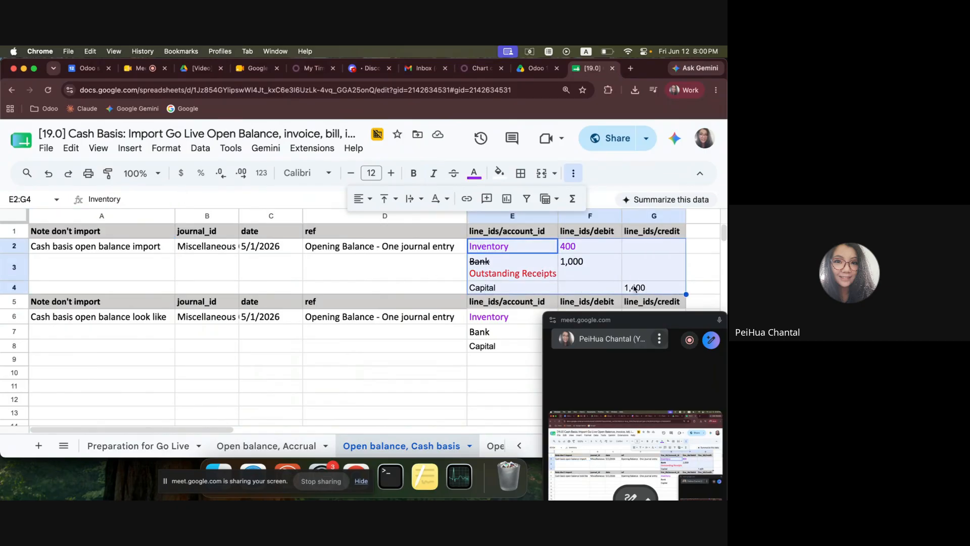
Go back to the accrual opening balance and examine its struck-through Account Payable line for inventory.
{"action": "left_click", "coordinate": [298, 445]}
{"action": "scroll", "coordinate": [407, 307], "scroll_direction": "down", "scroll_amount": 2}
{"action": "scroll", "coordinate": [407, 324], "scroll_direction": "up", "scroll_amount": 5}
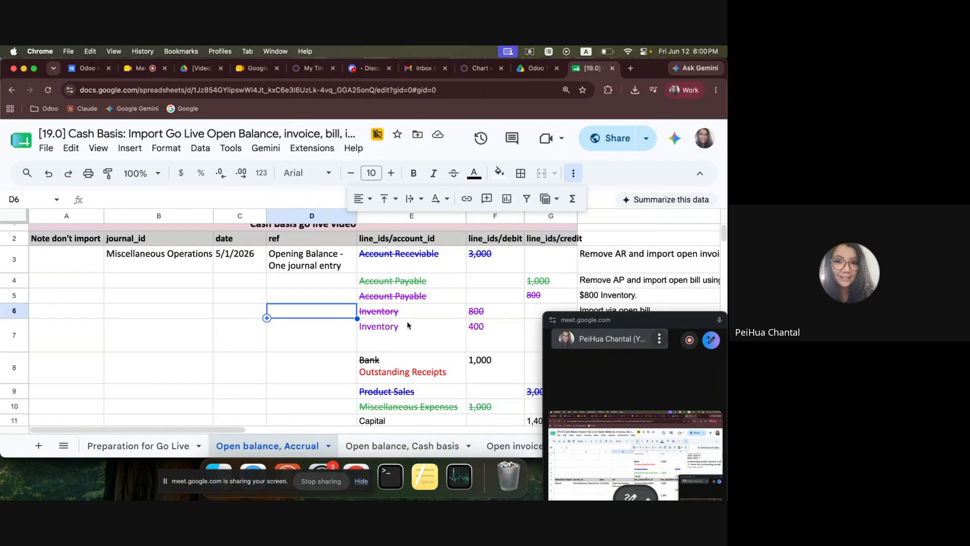
{"action": "left_click_drag", "start_coordinate": [407, 305], "coordinate": [522, 311]}
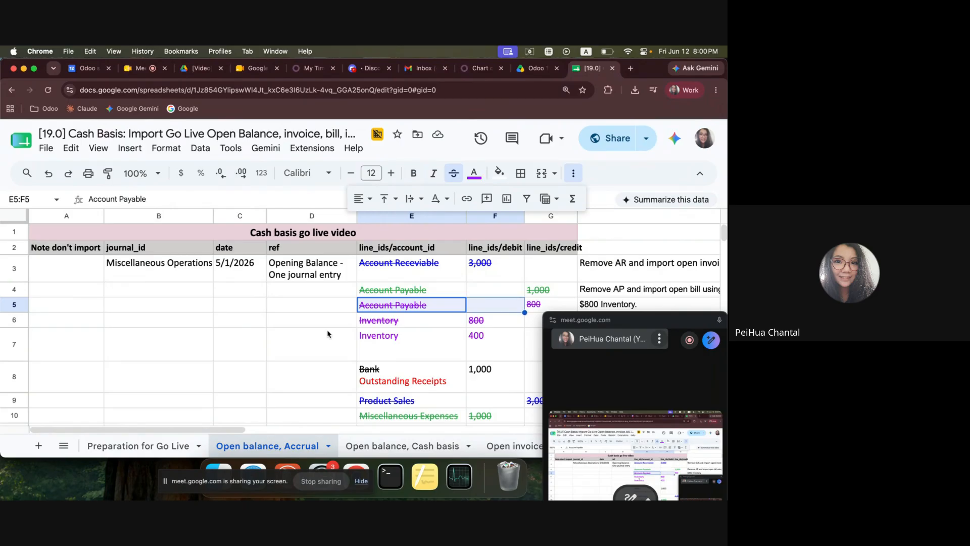
{"action": "scroll", "coordinate": [304, 329], "scroll_direction": "down", "scroll_amount": 2}
{"action": "scroll", "coordinate": [304, 329], "scroll_direction": "up", "scroll_amount": 2}
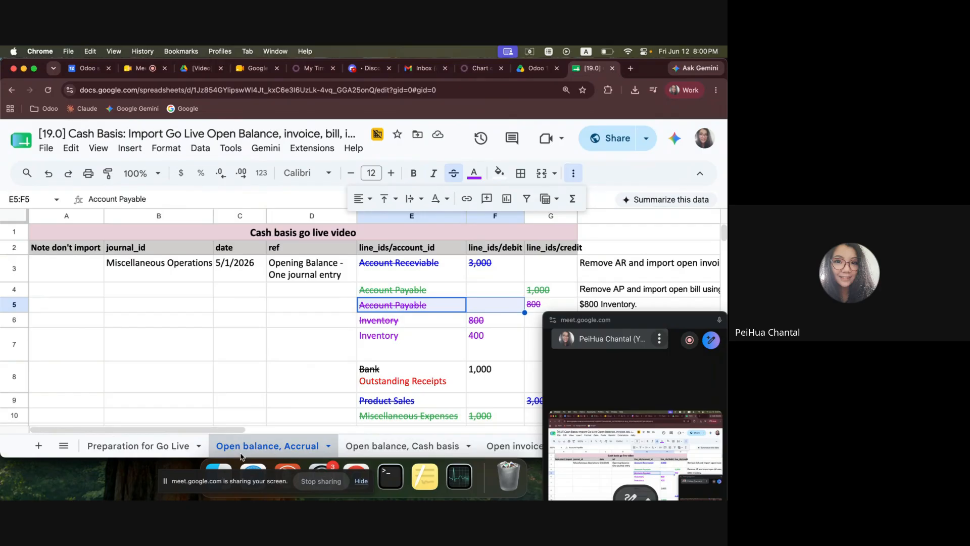
Highlight the accrual opening entry in A2:E8 and move the floating meeting window further off the sheet.
{"action": "left_click", "coordinate": [233, 349]}
{"action": "left_click_drag", "start_coordinate": [85, 251], "coordinate": [457, 366]}
{"action": "scroll", "coordinate": [457, 366], "scroll_direction": "down", "scroll_amount": 1}
{"action": "left_click_drag", "start_coordinate": [647, 324], "coordinate": [674, 377]}
Examine the Result entry on the accrual sheet, including its date and its Account Payable and Inventory lines.
{"action": "scroll", "coordinate": [320, 355], "scroll_direction": "down", "scroll_amount": 3}
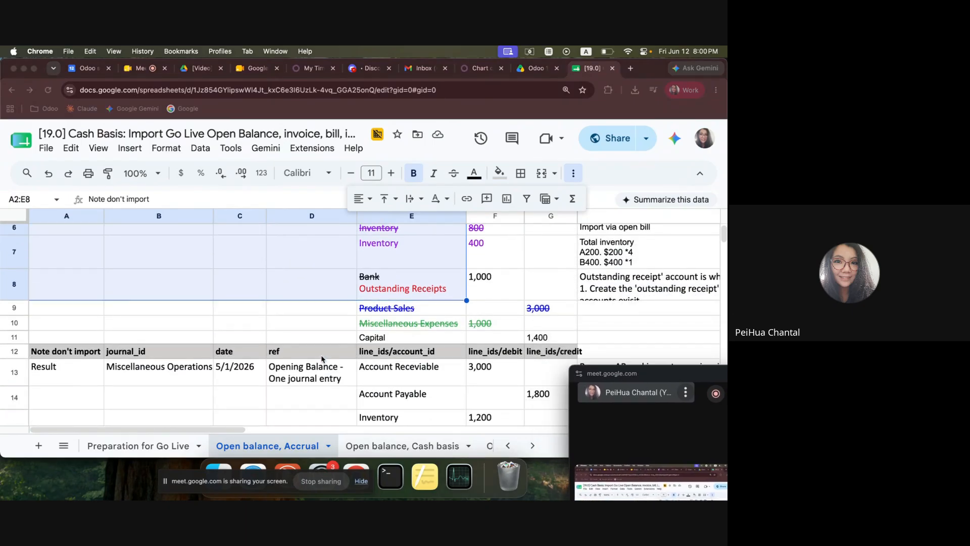
{"action": "scroll", "coordinate": [363, 331], "scroll_direction": "down", "scroll_amount": 2}
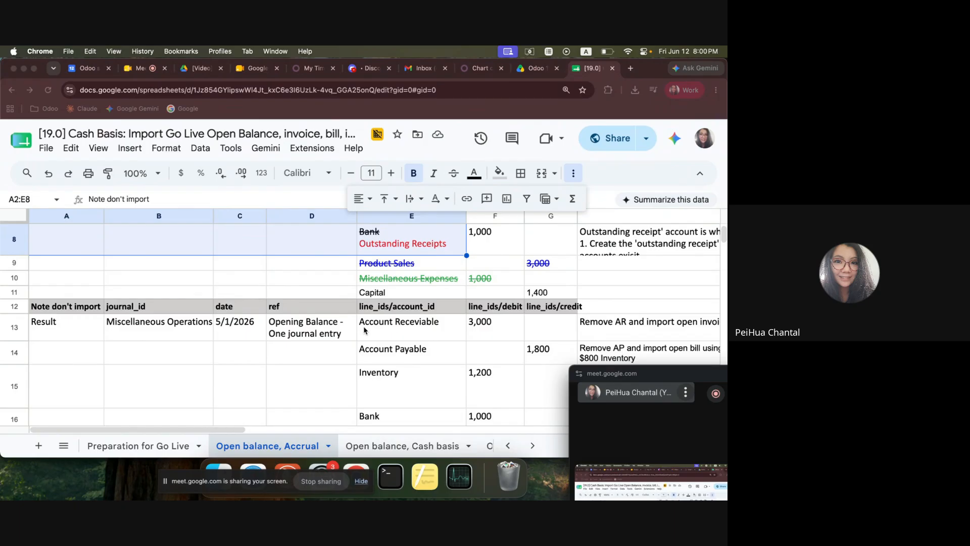
{"action": "scroll", "coordinate": [171, 341], "scroll_direction": "down", "scroll_amount": 1}
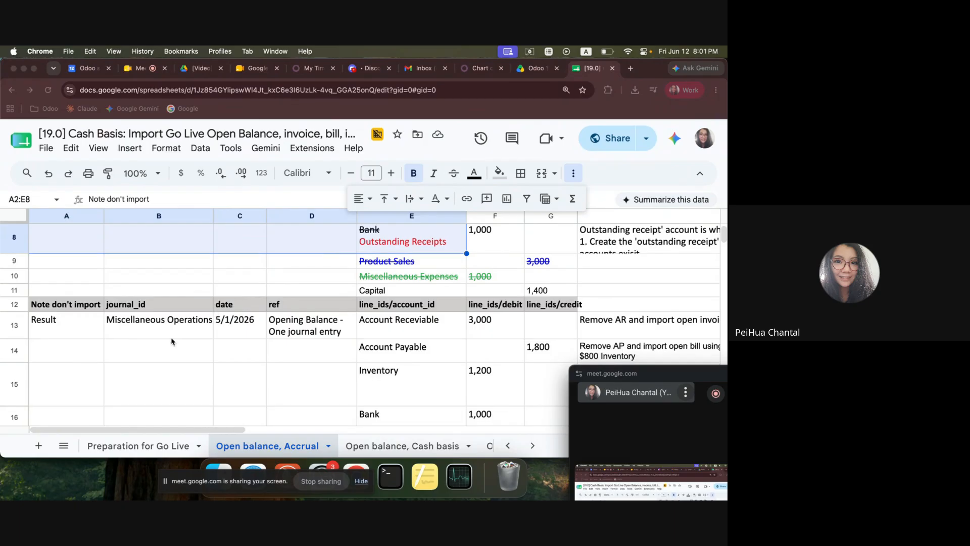
{"action": "left_click", "coordinate": [235, 326]}
{"action": "left_click", "coordinate": [61, 328]}
{"action": "scroll", "coordinate": [157, 325], "scroll_direction": "down", "scroll_amount": 1}
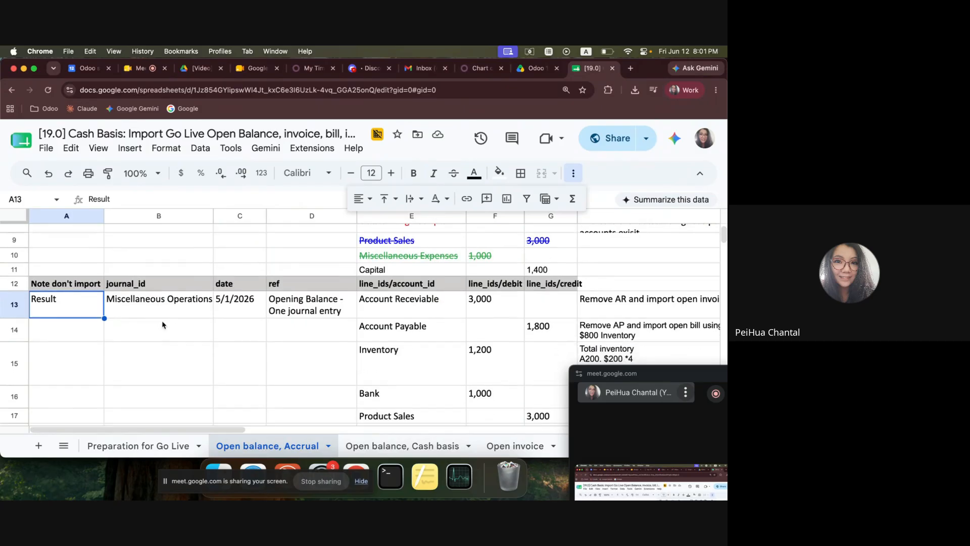
{"action": "scroll", "coordinate": [273, 311], "scroll_direction": "down", "scroll_amount": 2}
{"action": "left_click", "coordinate": [437, 279]}
{"action": "left_click", "coordinate": [363, 341]}
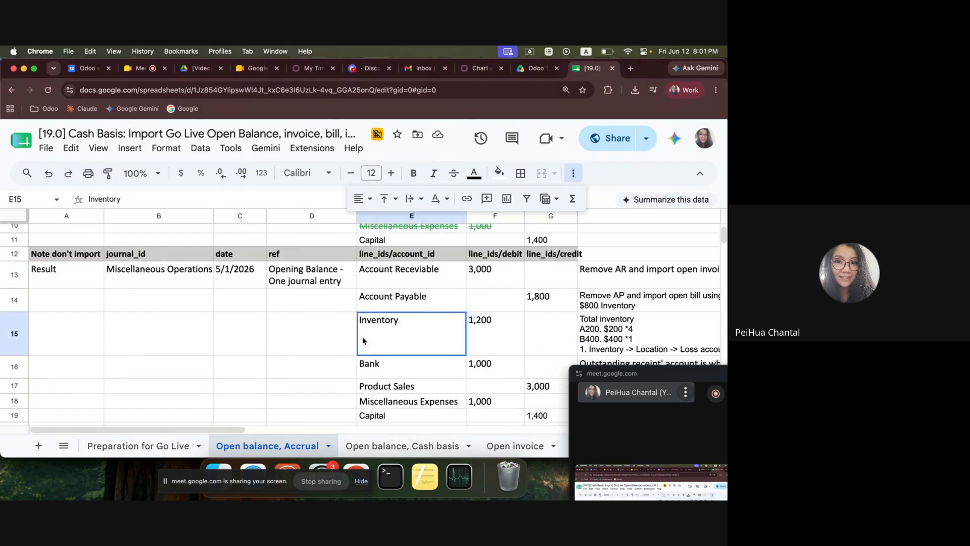
{"action": "left_click", "coordinate": [553, 308]}
{"action": "left_click_drag", "start_coordinate": [429, 343], "coordinate": [520, 349]}
{"action": "scroll", "coordinate": [480, 357], "scroll_direction": "down", "scroll_amount": 2}
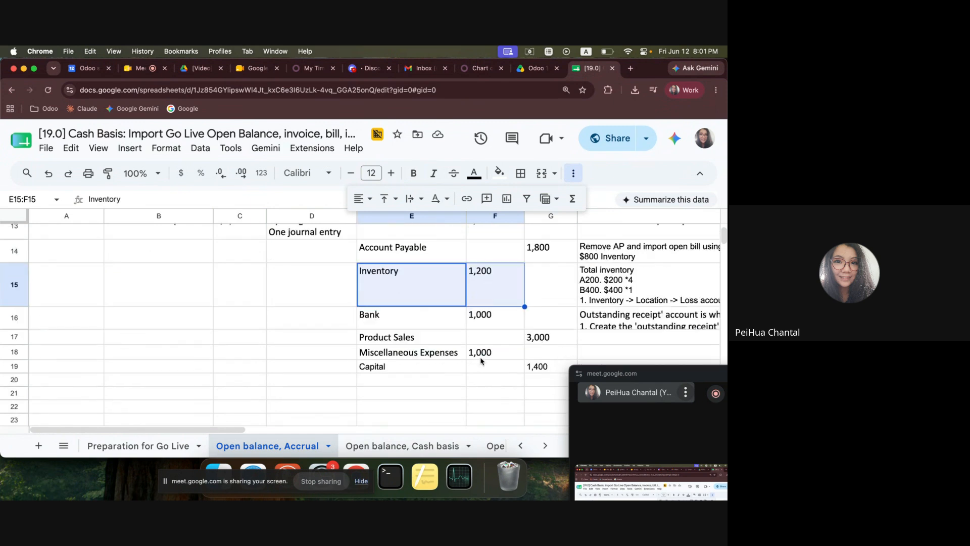
Compare the cash basis open balance import entry with the "Cash basis open balance look like" entry beneath it.
{"action": "left_click", "coordinate": [360, 447]}
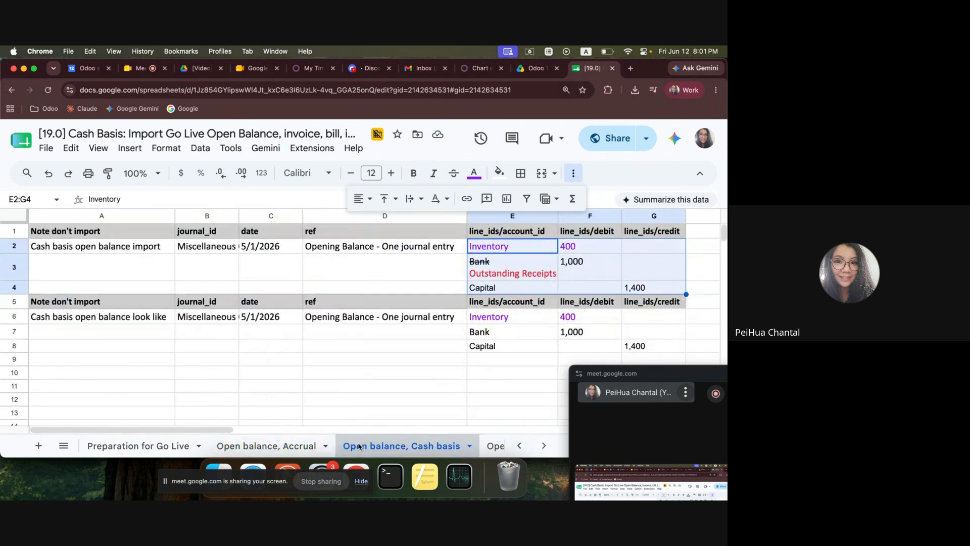
{"action": "left_click_drag", "start_coordinate": [108, 247], "coordinate": [651, 286]}
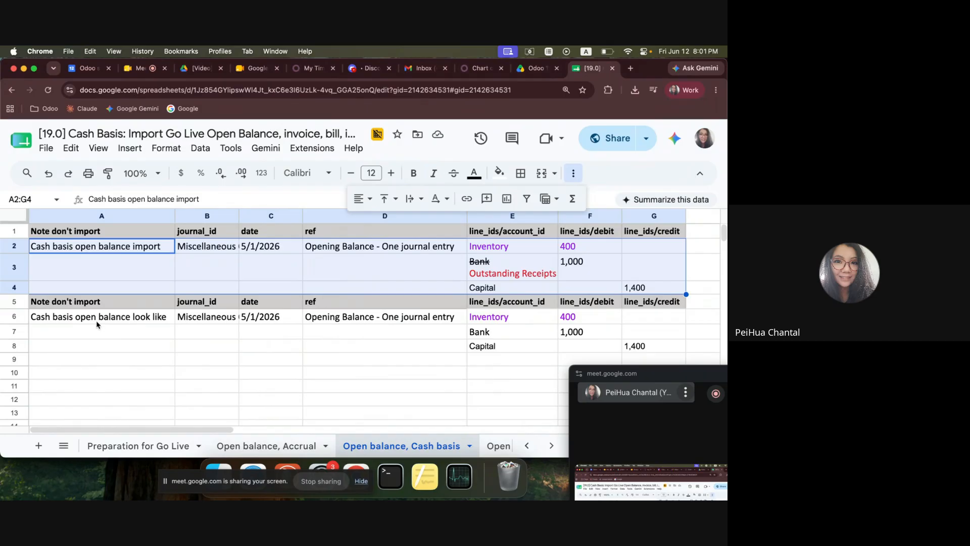
{"action": "left_click", "coordinate": [267, 323]}
{"action": "left_click_drag", "start_coordinate": [506, 317], "coordinate": [651, 349]}
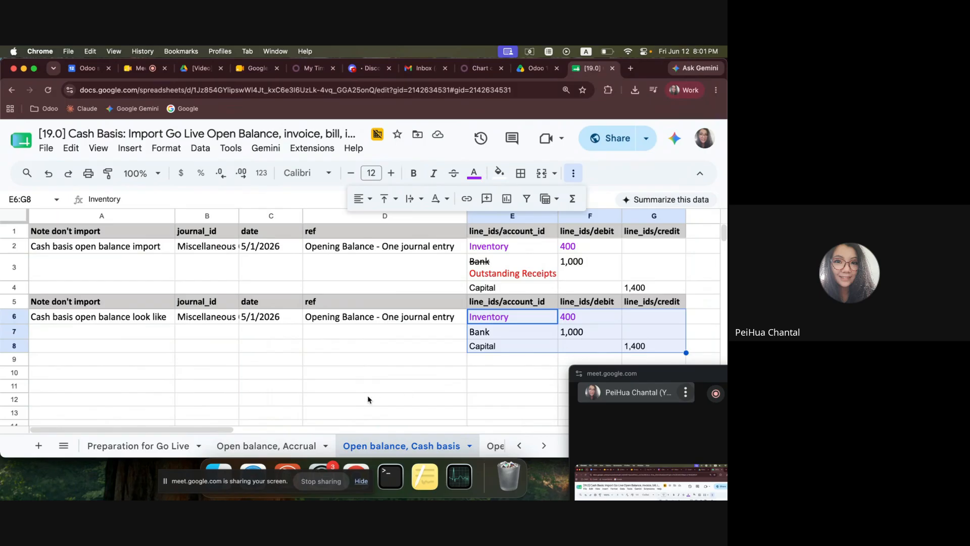
Recheck the accrual Result entry's lines from the receivable account down to Capital.
{"action": "left_click", "coordinate": [257, 445]}
{"action": "scroll", "coordinate": [429, 296], "scroll_direction": "up", "scroll_amount": 3}
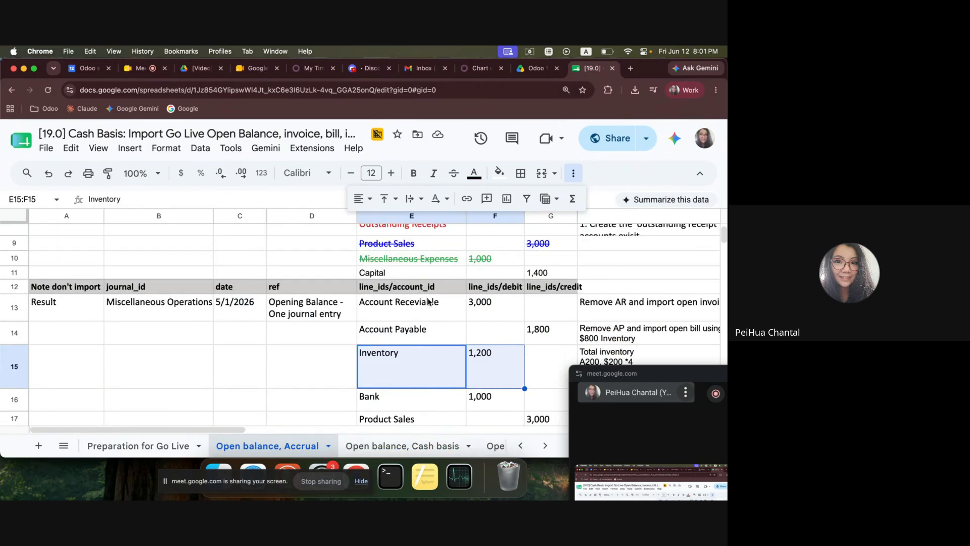
{"action": "left_click", "coordinate": [431, 309]}
{"action": "scroll", "coordinate": [439, 323], "scroll_direction": "down", "scroll_amount": 3}
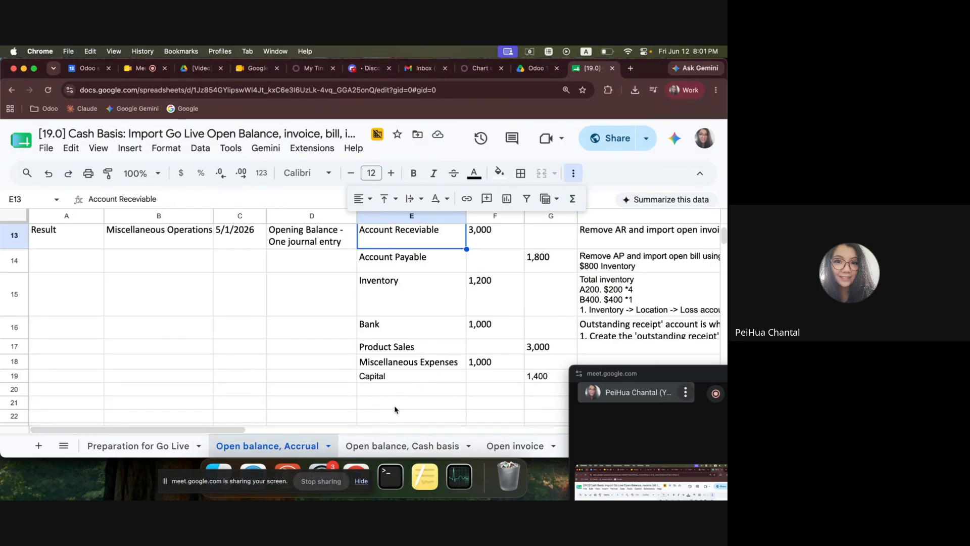
Review cash basis notes 1 to 4 on the "Preparation for Go Live" sheet and enlarge the browser window again.
{"action": "left_click", "coordinate": [167, 445]}
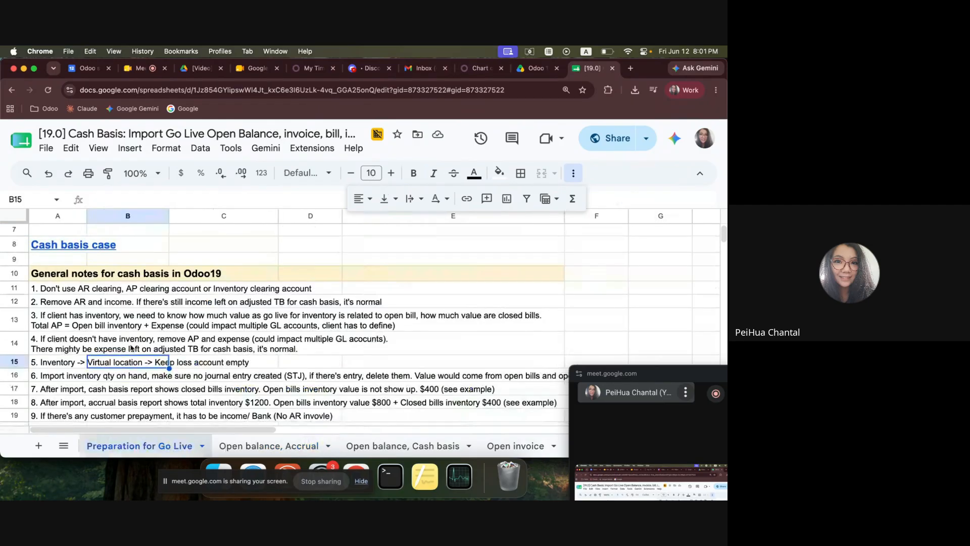
{"action": "left_click_drag", "start_coordinate": [101, 294], "coordinate": [115, 342]}
{"action": "key", "text": "ctrl+super+Left"}
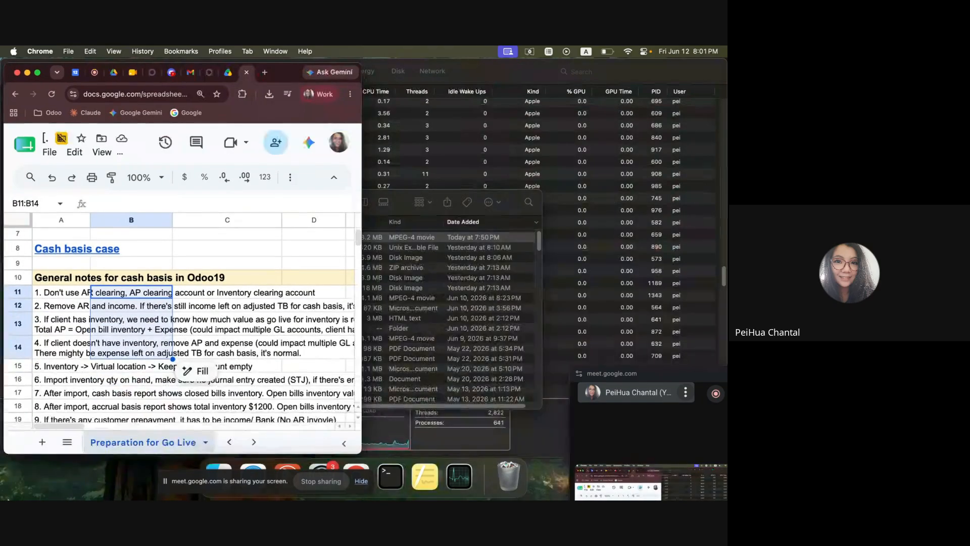
{"action": "double_click", "coordinate": [274, 84]}
{"action": "scroll", "coordinate": [81, 334], "scroll_direction": "up", "scroll_amount": 3}
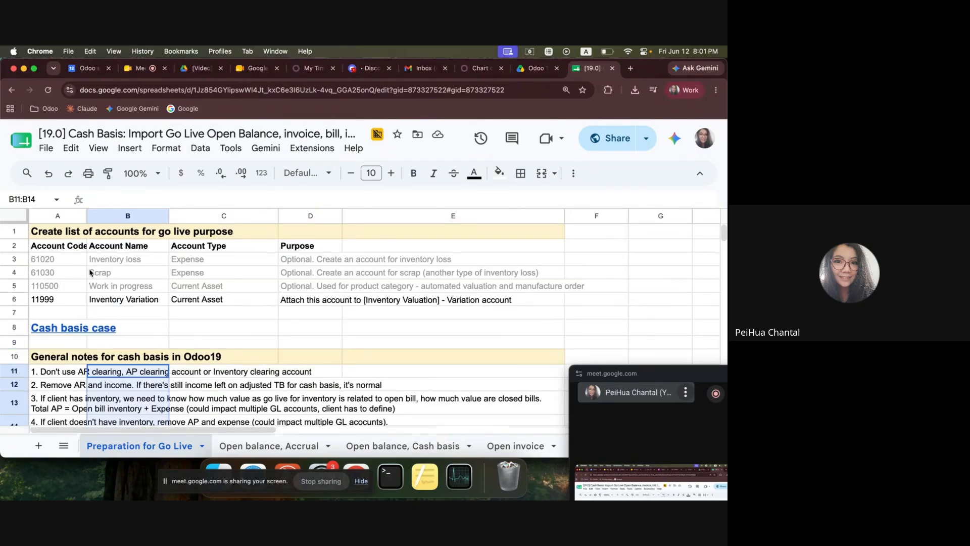
Review the cash basis notes and the "Checklist to validate the import file", including the Customer/Vendor and Chart of account items.
{"action": "scroll", "coordinate": [123, 321], "scroll_direction": "down", "scroll_amount": 6}
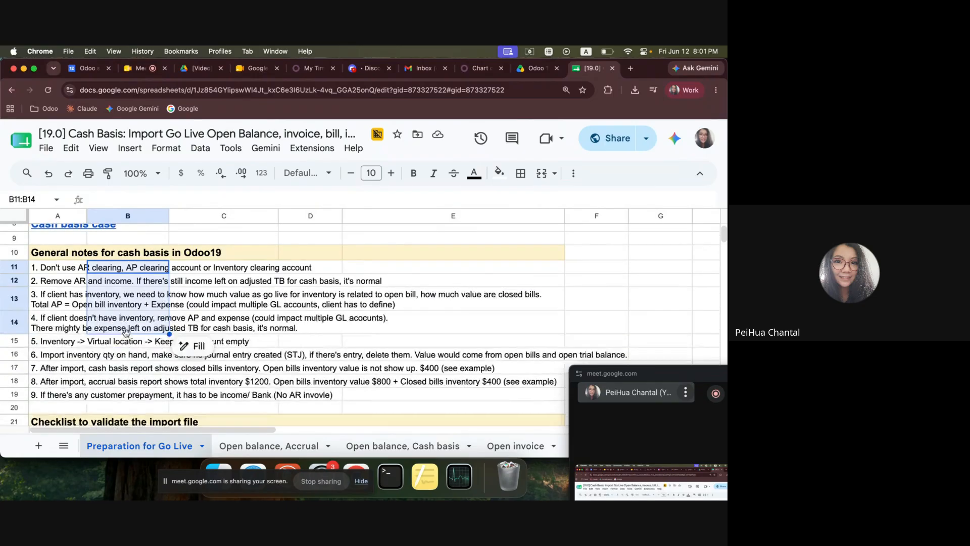
{"action": "left_click_drag", "start_coordinate": [120, 296], "coordinate": [124, 337]}
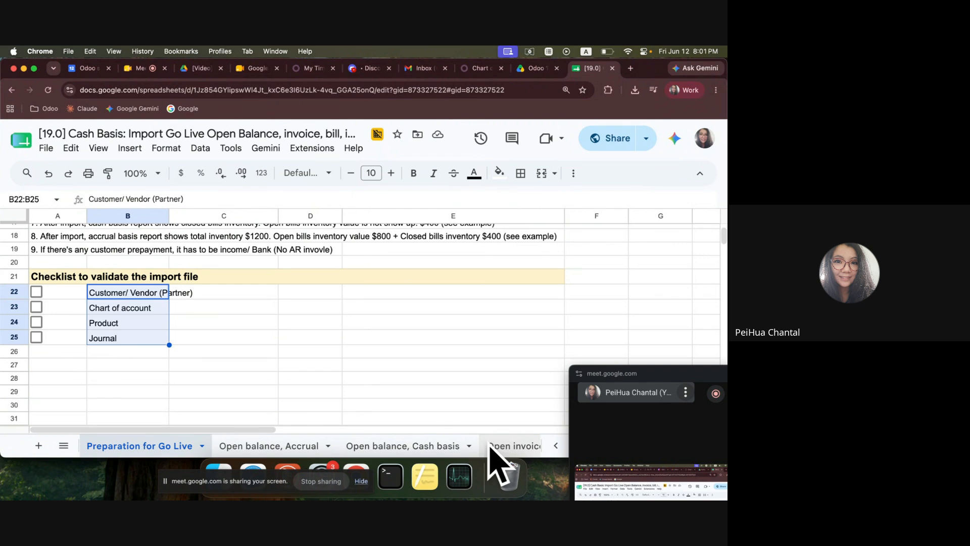
{"action": "left_click", "coordinate": [135, 296]}
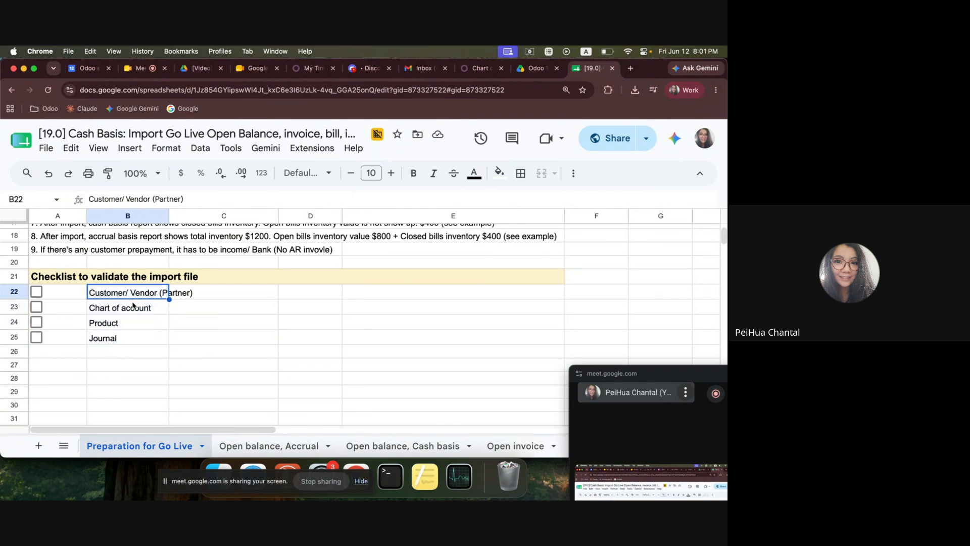
{"action": "left_click", "coordinate": [141, 310]}
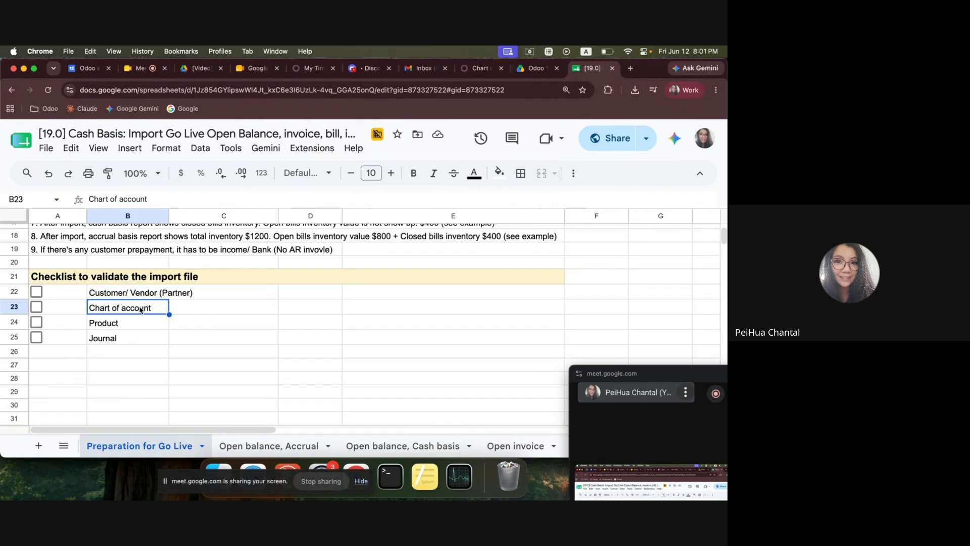
{"action": "left_click", "coordinate": [36, 375]}
Check the partner_id values for both invoices on the "Open invoice" sheet.
{"action": "left_click", "coordinate": [498, 448]}
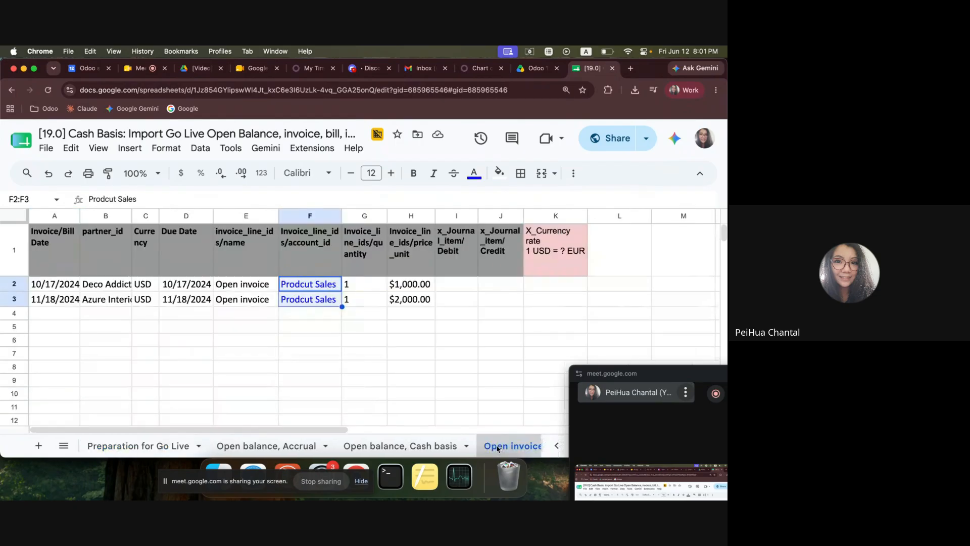
{"action": "left_click", "coordinate": [246, 367]}
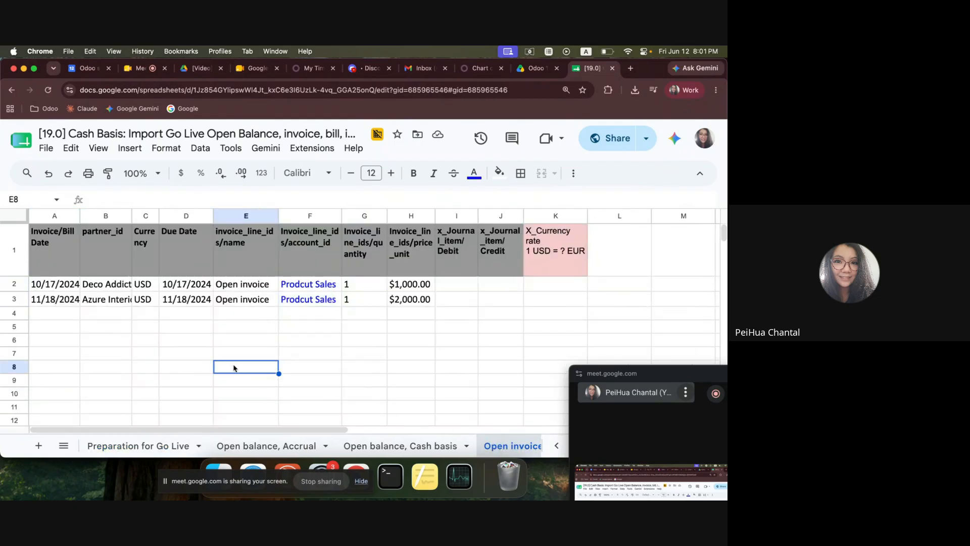
{"action": "left_click", "coordinate": [100, 286]}
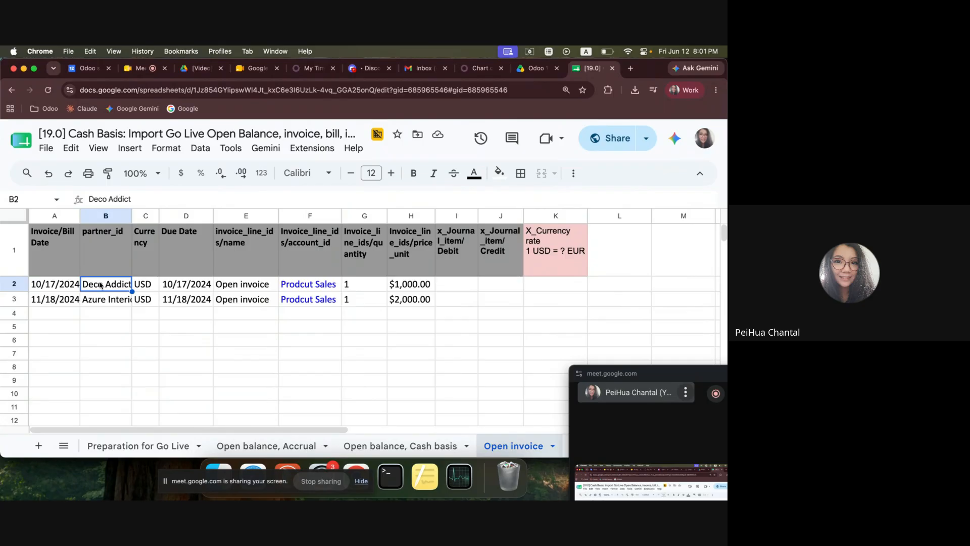
{"action": "left_click", "coordinate": [99, 305]}
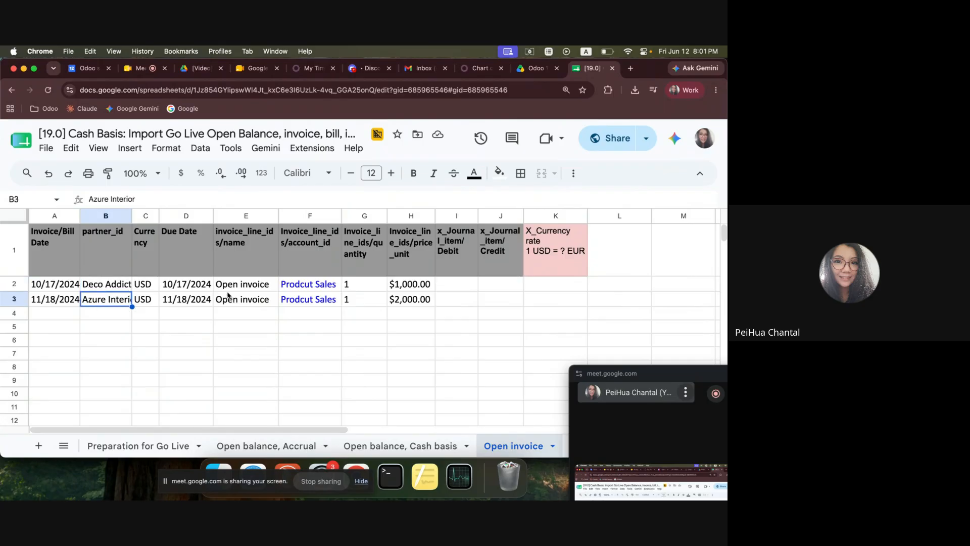
Correct the account name to "Product Sales" on both open invoice rows and check their unit prices.
{"action": "left_click", "coordinate": [300, 288]}
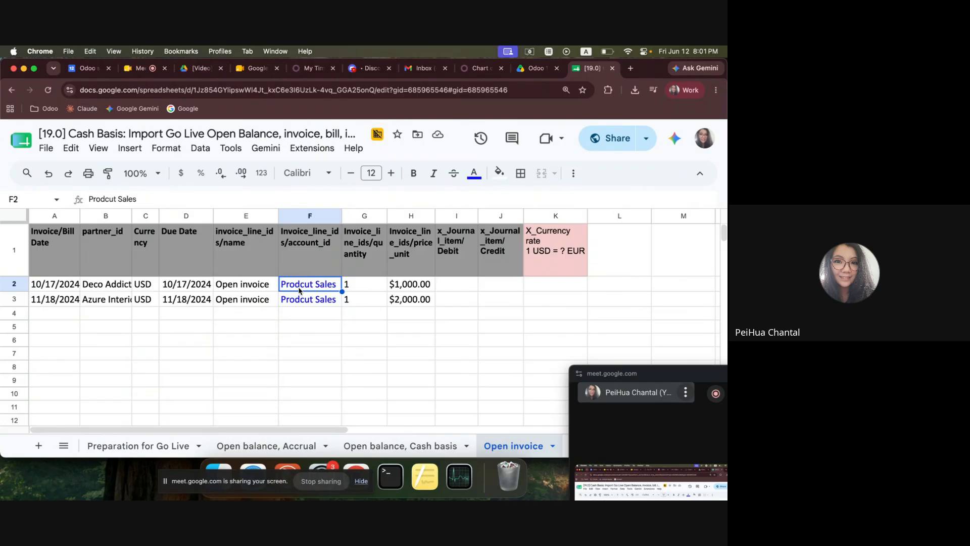
{"action": "double_click", "coordinate": [305, 285]}
{"action": "key", "text": "BackSpace"}
{"action": "type", "text": "c"}
{"action": "key", "text": "Return"}
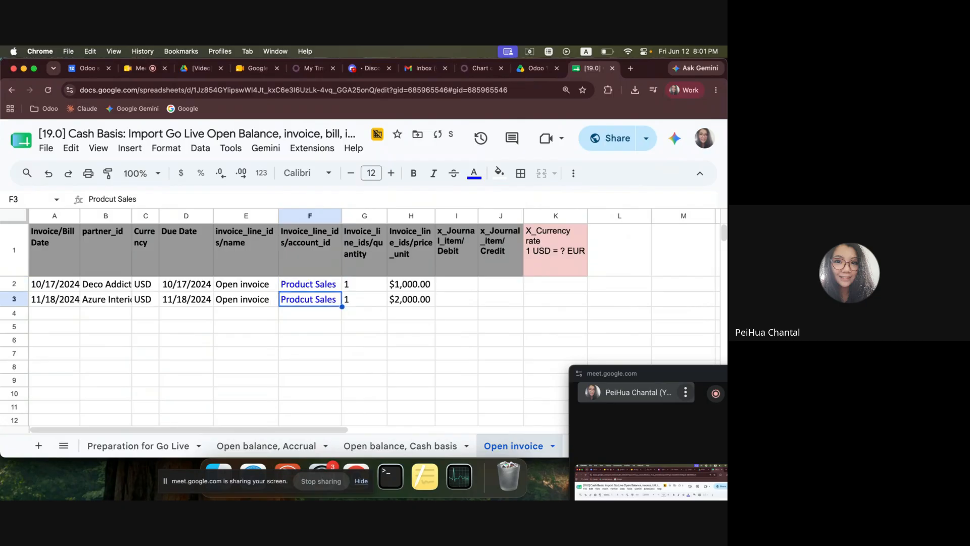
{"action": "type", "text": "Product Sales"}
{"action": "left_click", "coordinate": [399, 285]}
{"action": "left_click", "coordinate": [402, 299]}
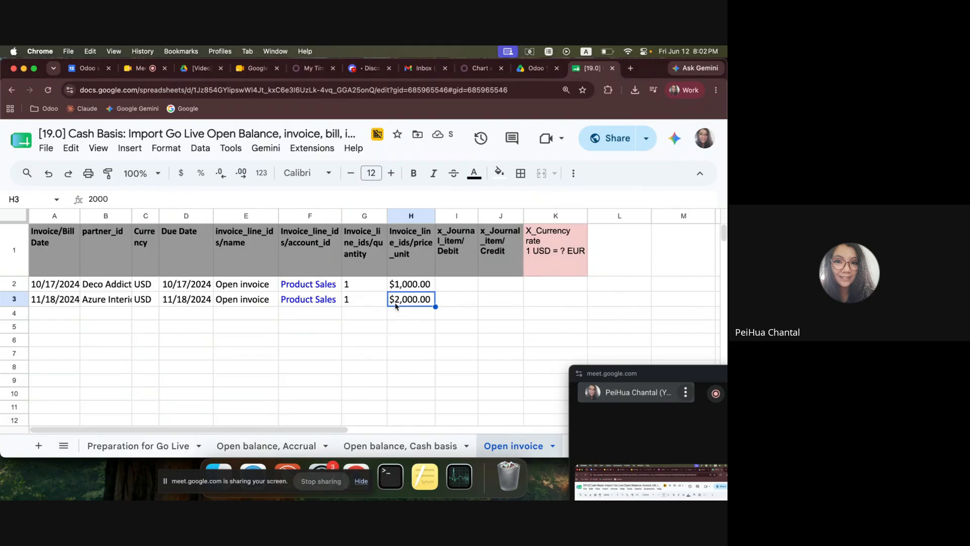
Move the floating meeting window and the screen-sharing bar clear of the Dock, and glance at the Downloads folder.
{"action": "left_click_drag", "start_coordinate": [641, 376], "coordinate": [608, 297]}
{"action": "left_click_drag", "start_coordinate": [188, 479], "coordinate": [54, 494]}
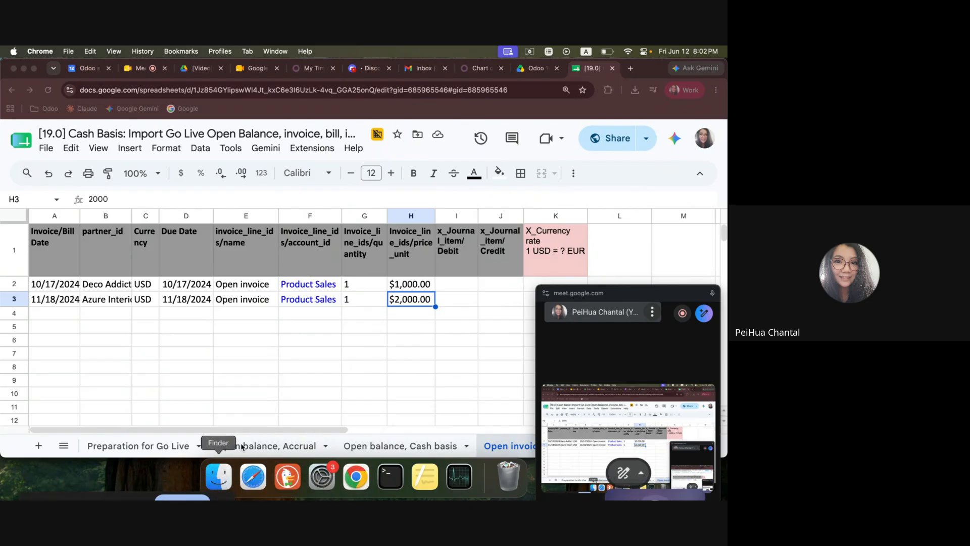
{"action": "left_click", "coordinate": [218, 477]}
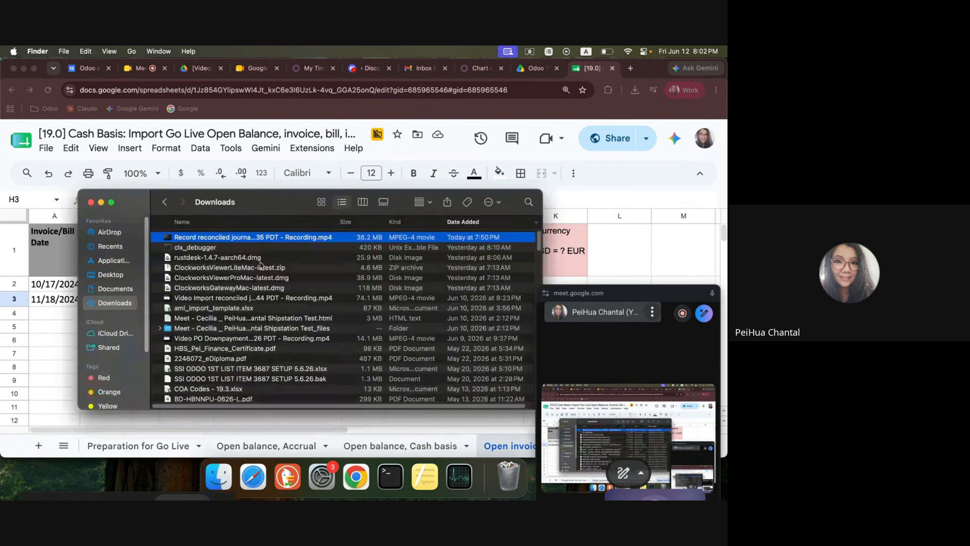
{"action": "left_click", "coordinate": [56, 331]}
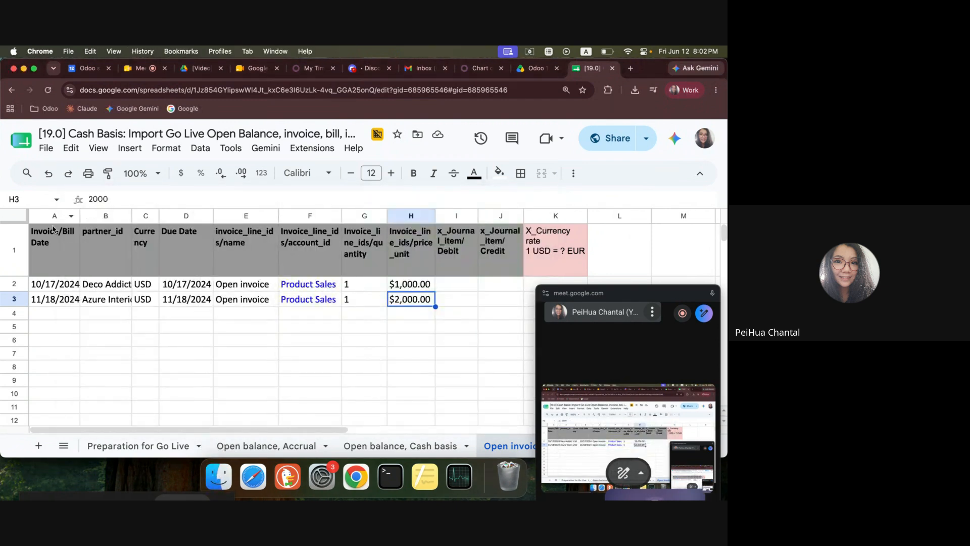
Download the go-live spreadsheet as an Excel .xlsx file and open the downloaded copy in PlanMaker.
{"action": "left_click", "coordinate": [45, 150]}
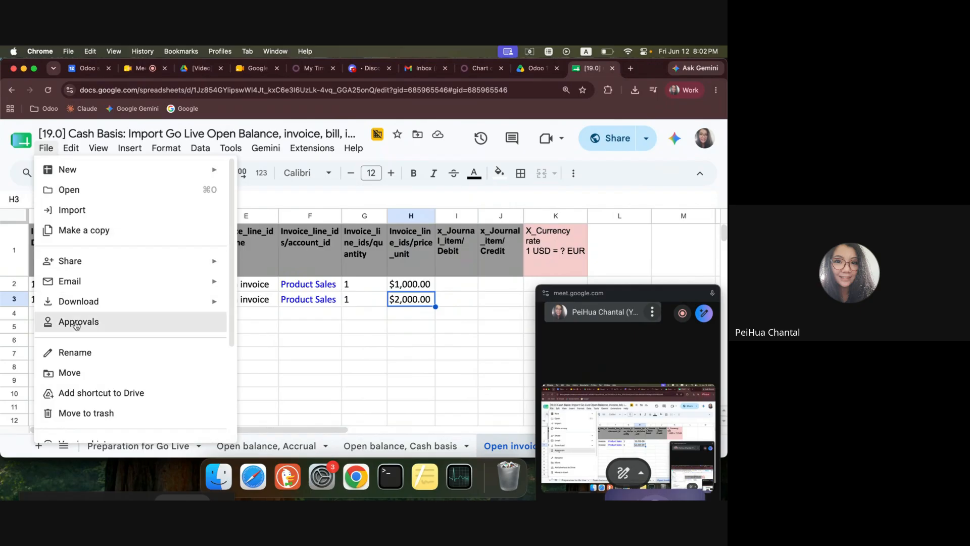
{"action": "mouse_move", "coordinate": [93, 304]}
{"action": "left_click", "coordinate": [275, 305]}
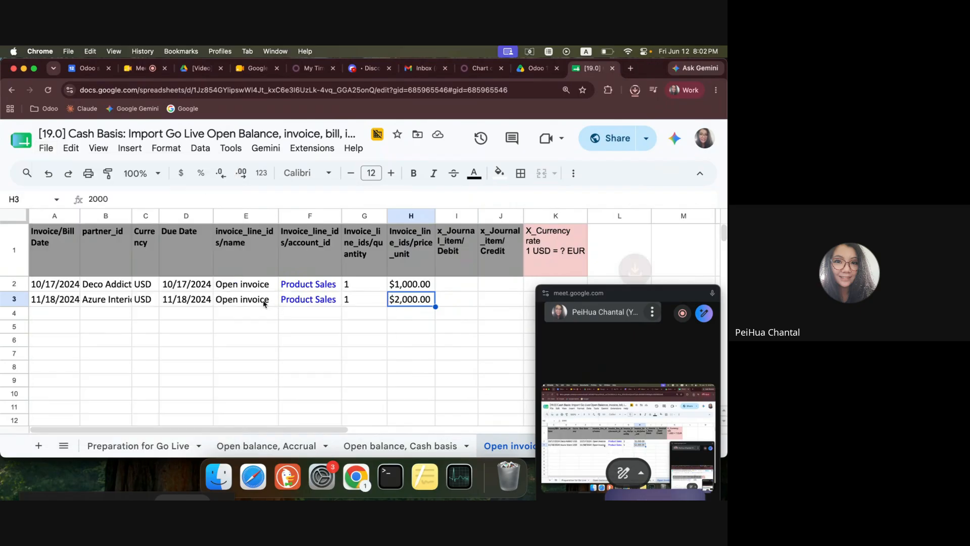
{"action": "left_click", "coordinate": [562, 126]}
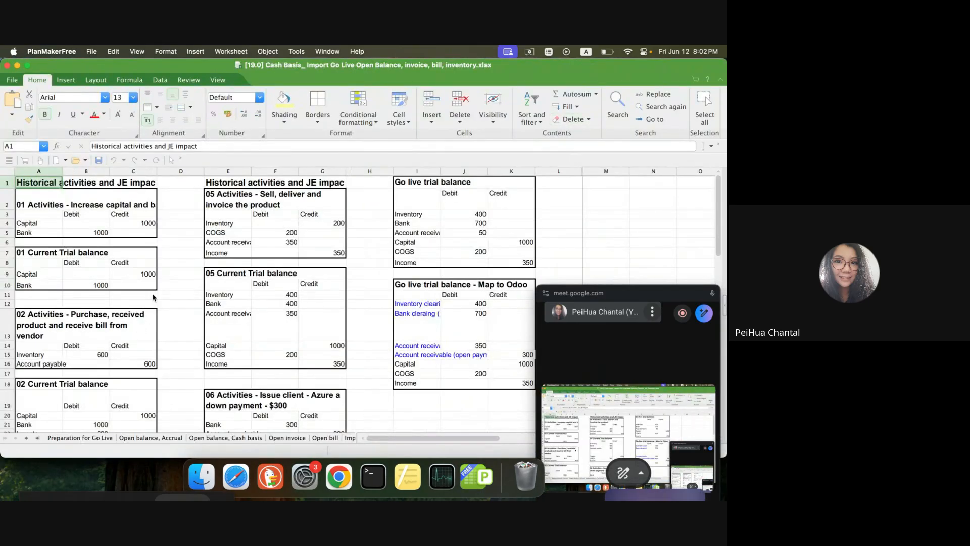
Save the "Open balance, Cash basis" sheet as a CSV file named "Open Balance".
{"action": "left_click", "coordinate": [96, 439]}
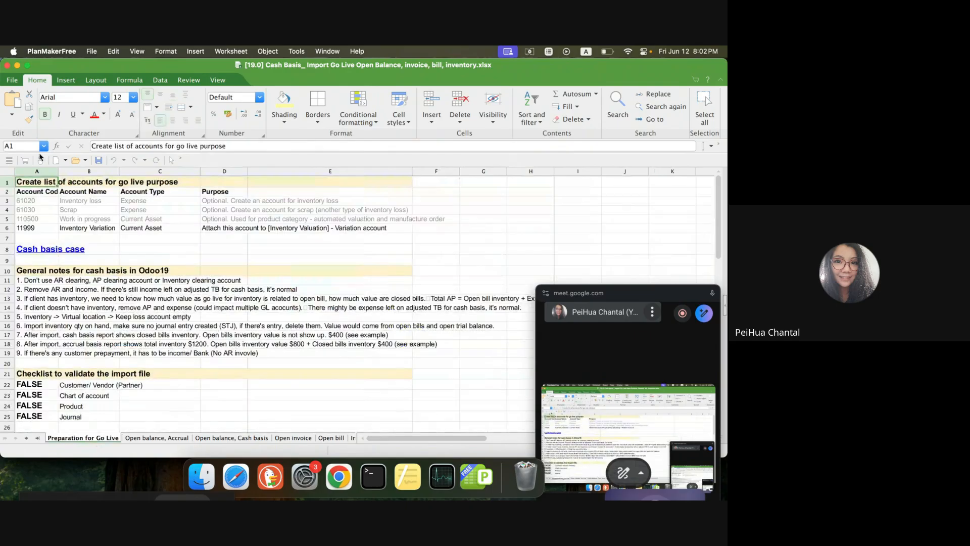
{"action": "left_click", "coordinate": [183, 439]}
{"action": "left_click", "coordinate": [242, 438]}
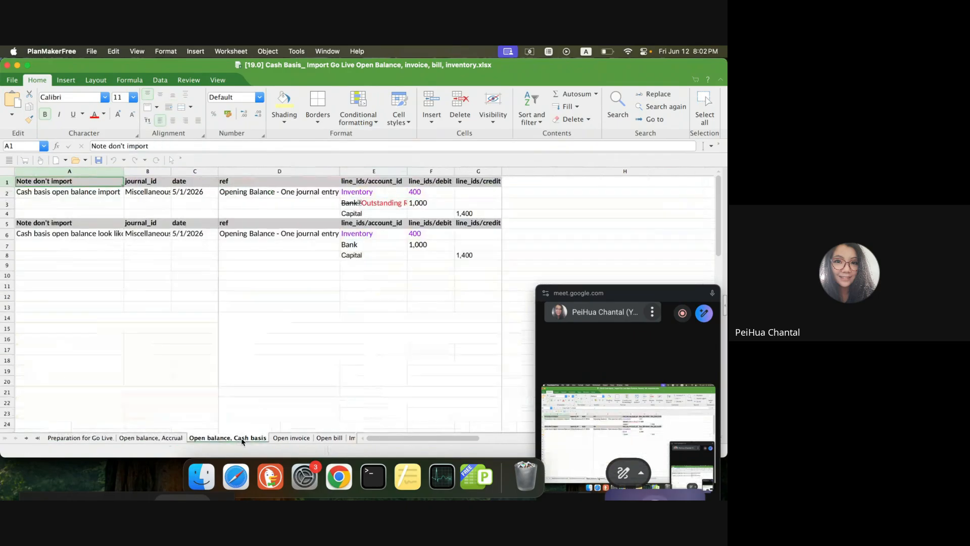
{"action": "left_click", "coordinate": [364, 276]}
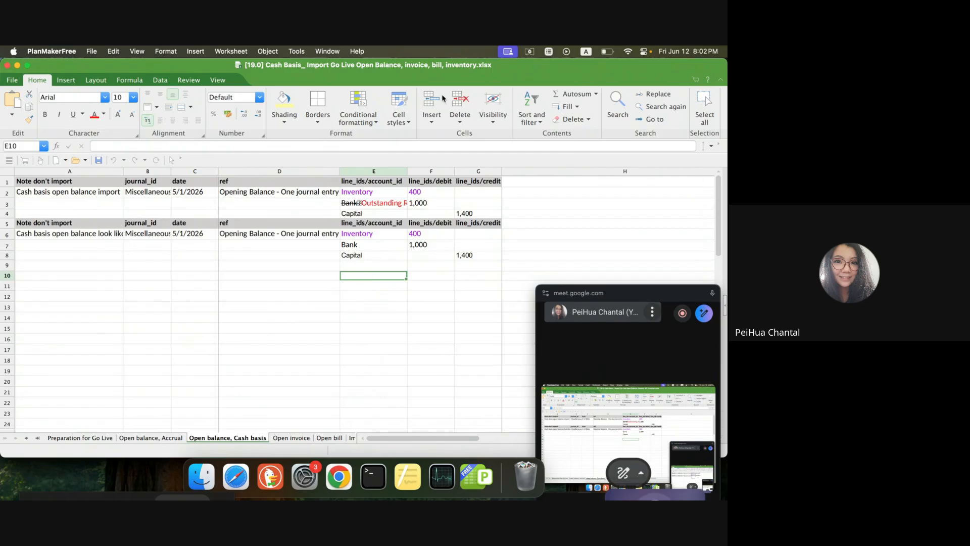
{"action": "left_click", "coordinate": [12, 80]}
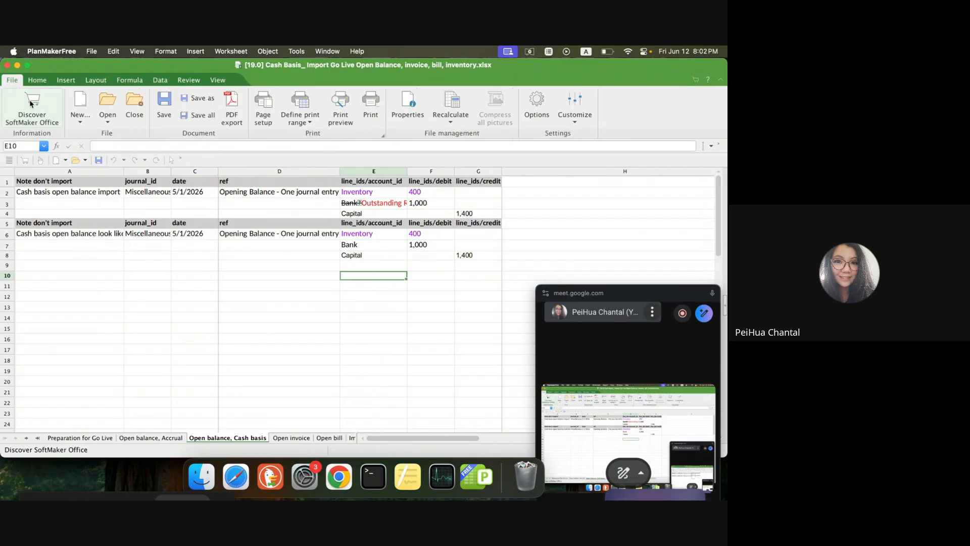
{"action": "left_click", "coordinate": [197, 98]}
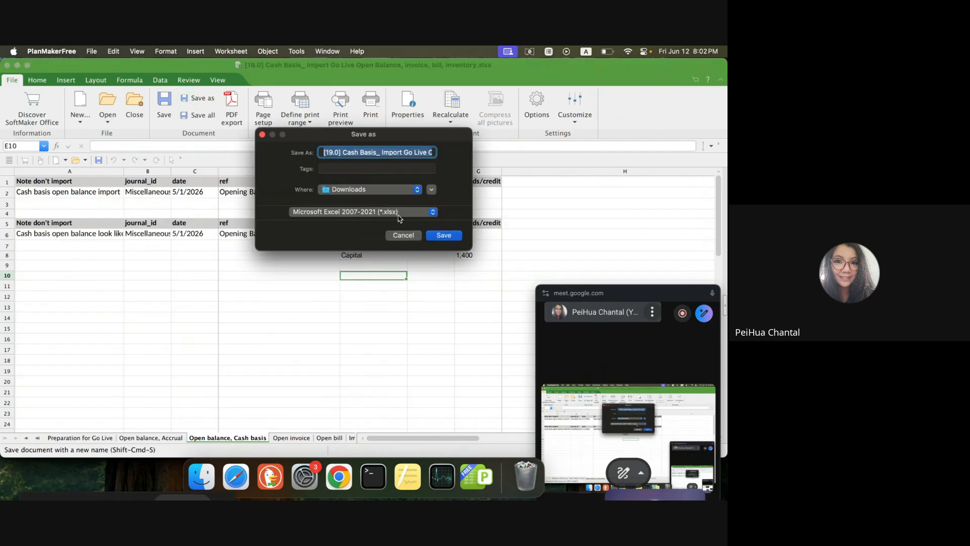
{"action": "left_click", "coordinate": [398, 218]}
{"action": "left_click", "coordinate": [362, 393]}
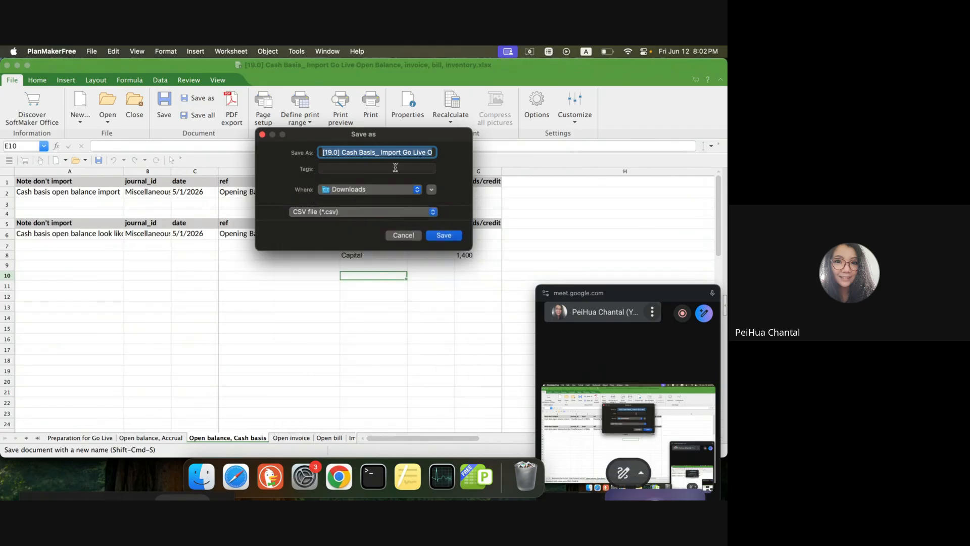
{"action": "type", "text": "Open Balance"}
{"action": "key", "text": "Return"}
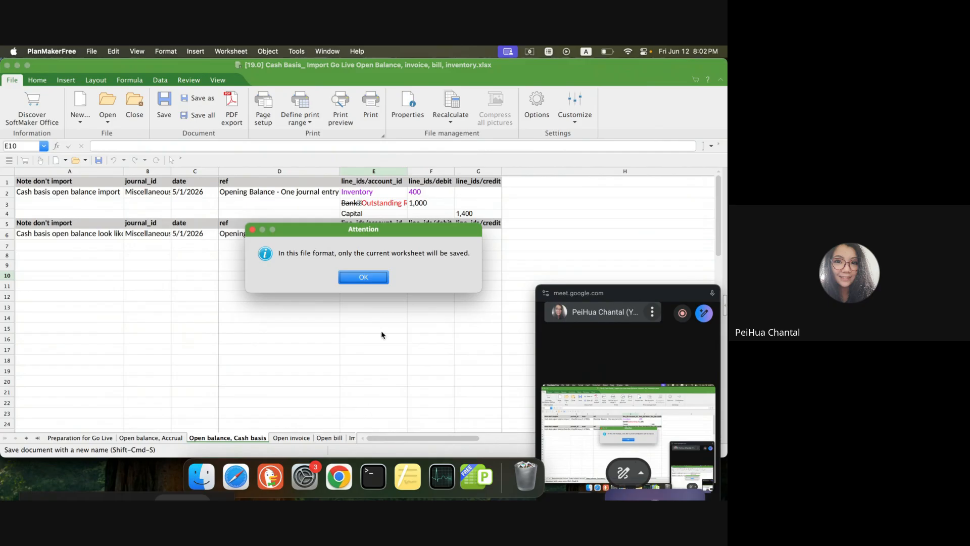
{"action": "left_click", "coordinate": [363, 277]}
Save the "Open invoice" sheet as a CSV file named "OPen invoice".
{"action": "left_click", "coordinate": [291, 438]}
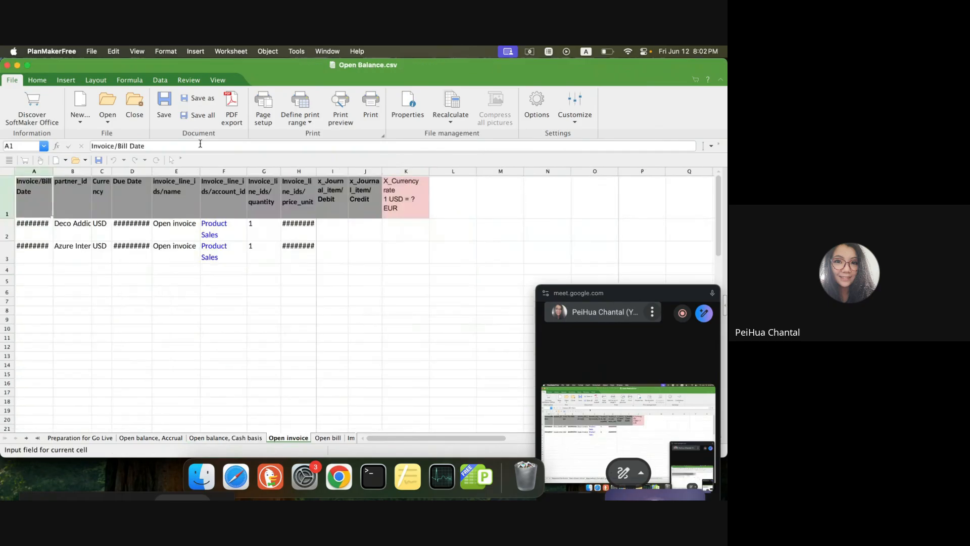
{"action": "left_click", "coordinate": [186, 100]}
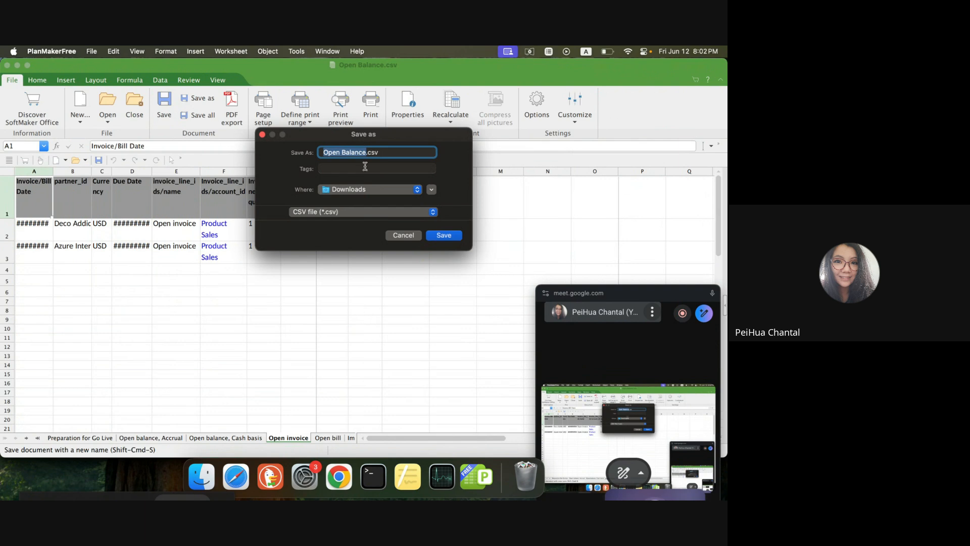
{"action": "type", "text": "OPen invoi"}
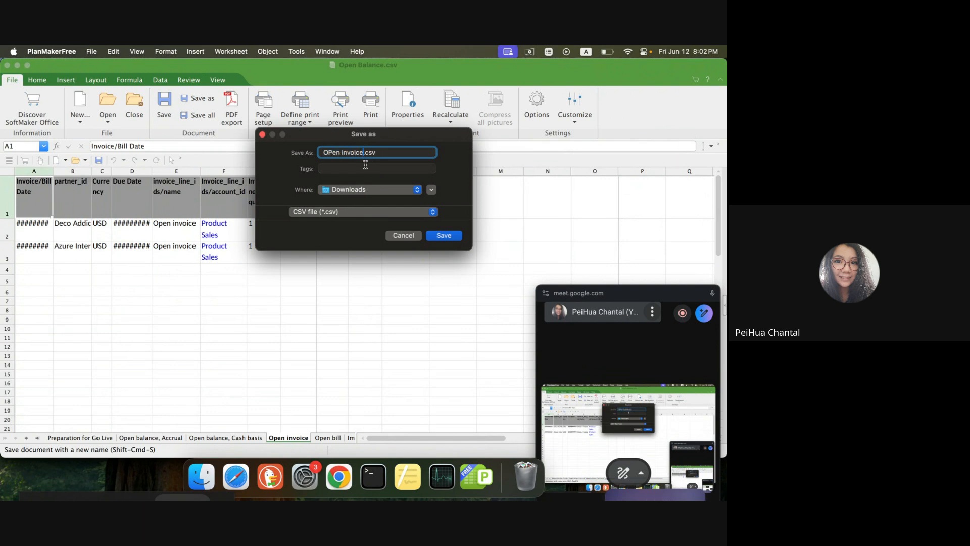
{"action": "left_click", "coordinate": [363, 211]}
{"action": "left_click", "coordinate": [363, 211]}
{"action": "left_click", "coordinate": [433, 237]}
{"action": "left_click", "coordinate": [350, 278]}
Save the "Open bill" sheet as a CSV file named "Open bill".
{"action": "left_click", "coordinate": [325, 438]}
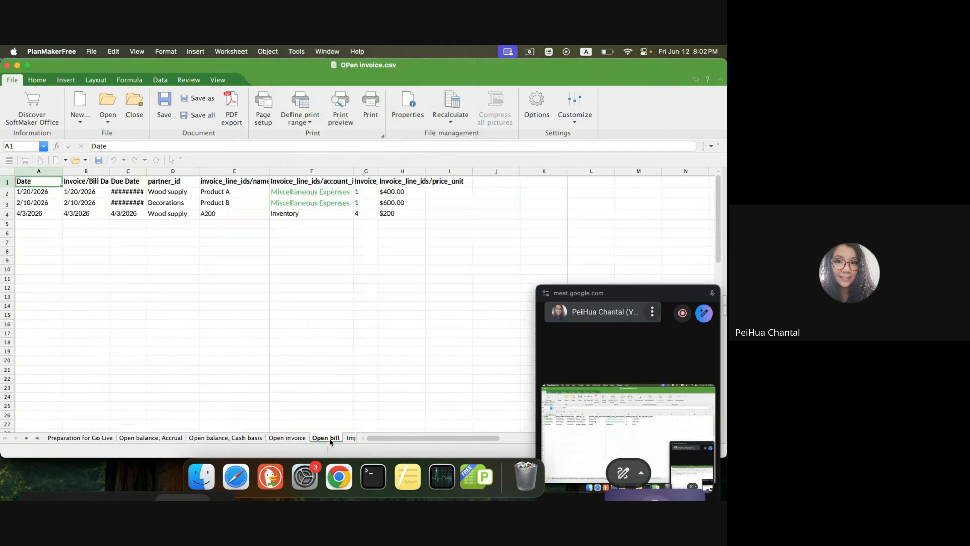
{"action": "left_click", "coordinate": [198, 97]}
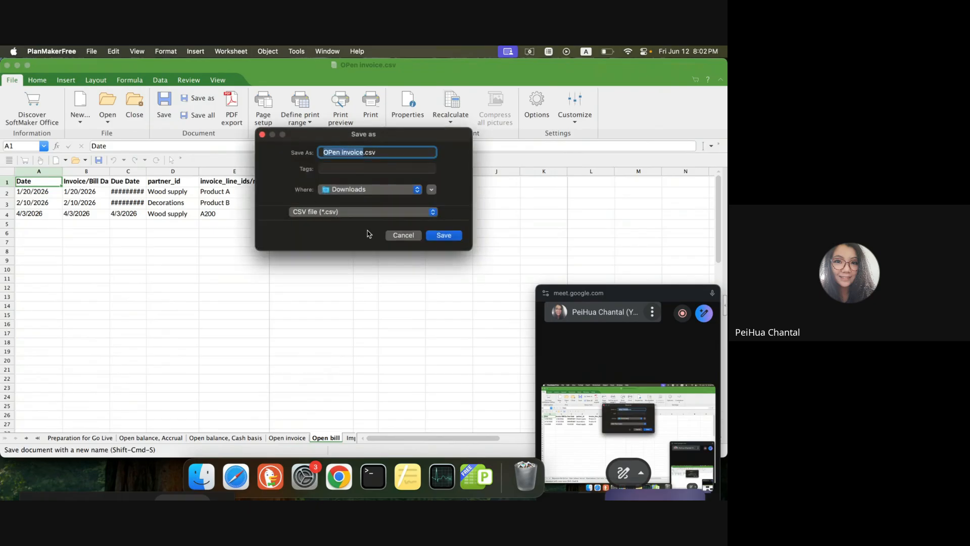
{"action": "type", "text": "Open bill"}
{"action": "key", "text": "Return"}
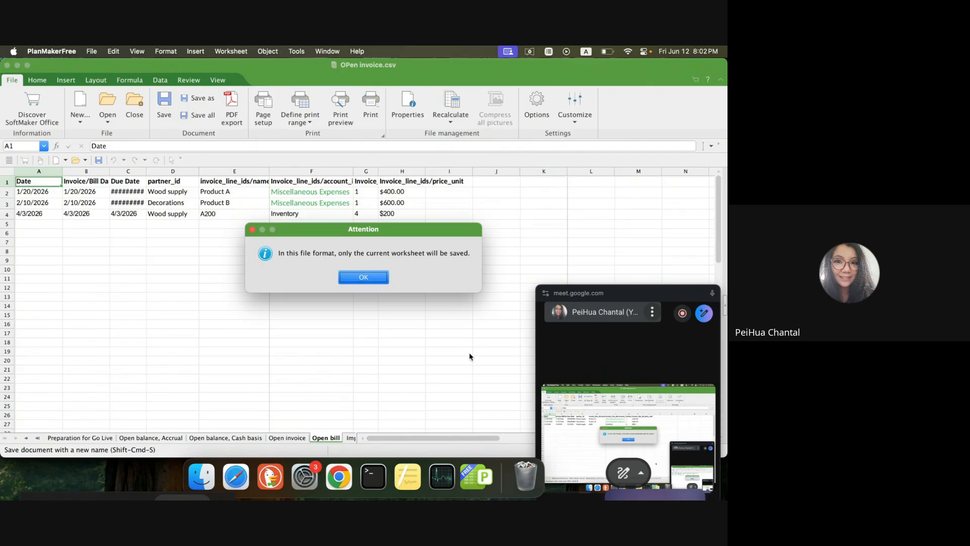
{"action": "left_click", "coordinate": [374, 277]}
Save the "Import inventory qty" sheet as a CSV file named "Inventory".
{"action": "left_click", "coordinate": [347, 439]}
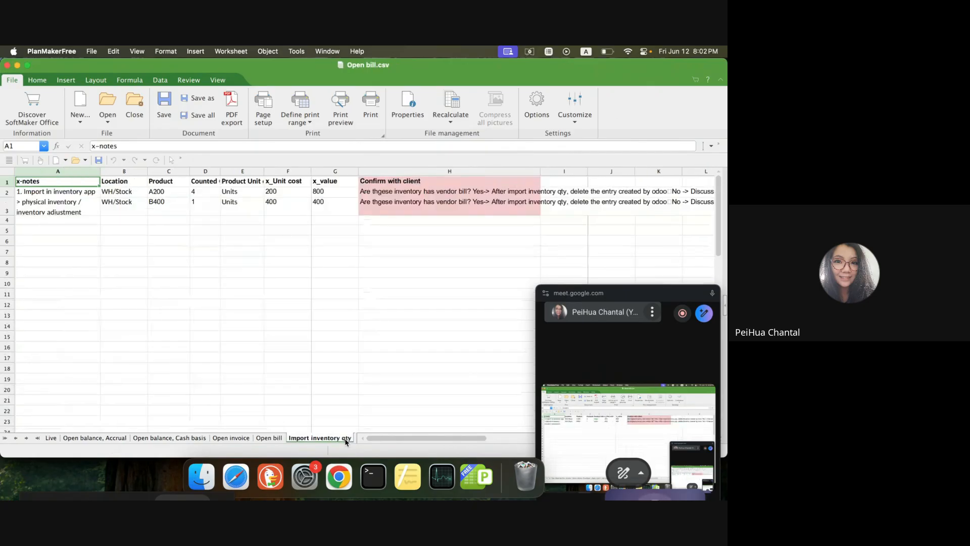
{"action": "left_click", "coordinate": [197, 97]}
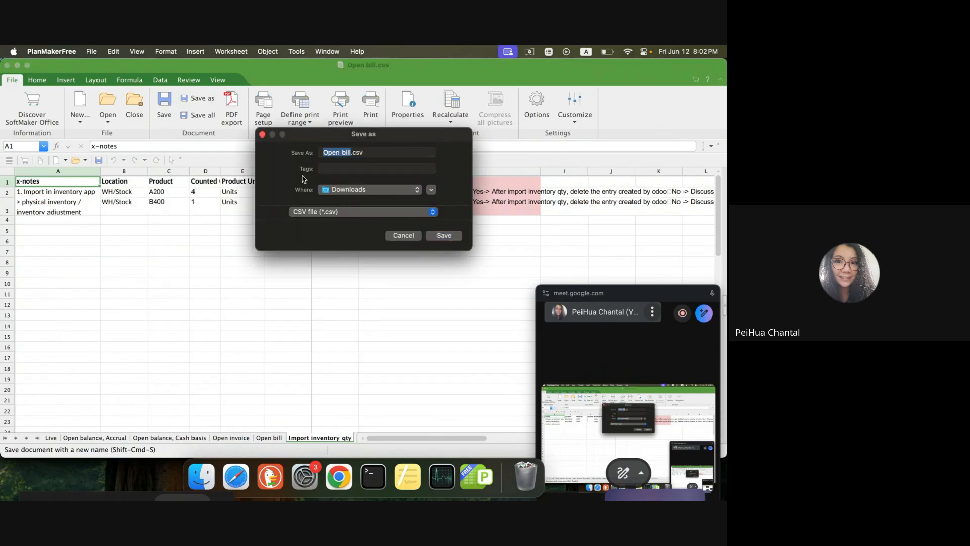
{"action": "type", "text": "Inventory"}
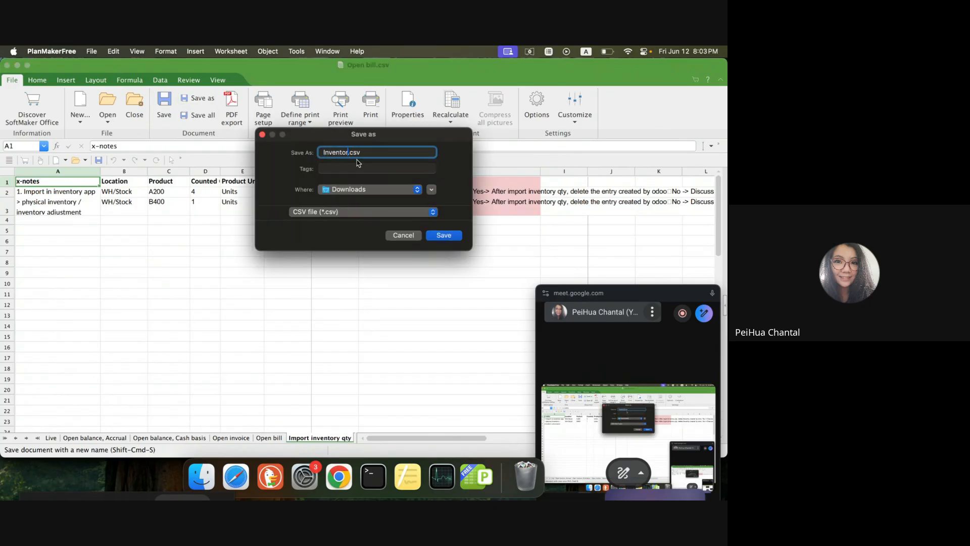
{"action": "left_click", "coordinate": [449, 234]}
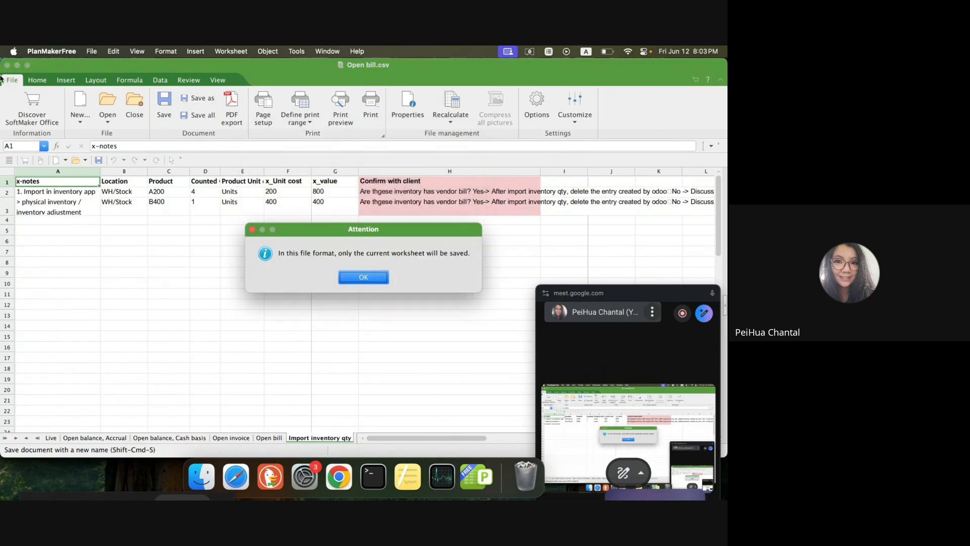
{"action": "left_click", "coordinate": [370, 281]}
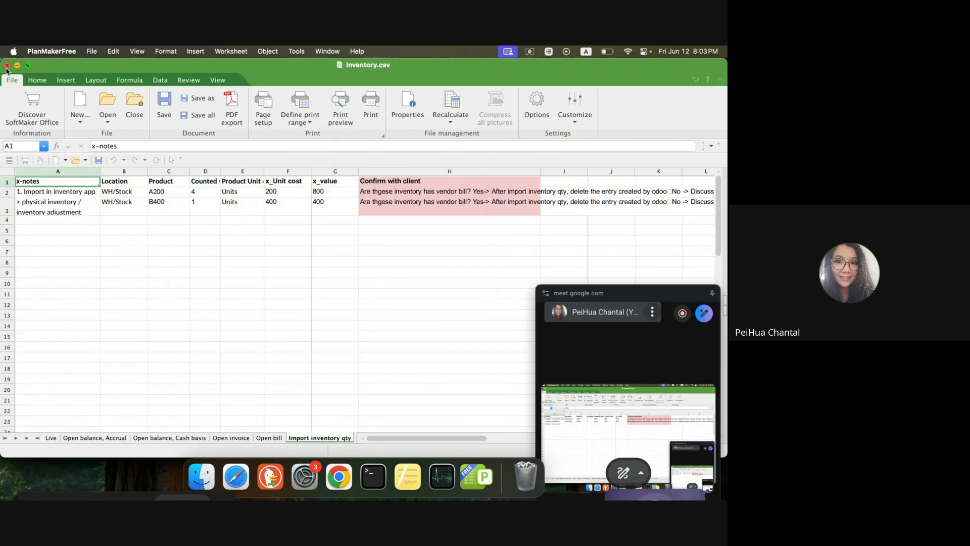
Close the inventory file and open Open Balance.csv from Downloads, importing it as UTF-8 text with comma separators.
{"action": "left_click", "coordinate": [6, 66]}
{"action": "left_click", "coordinate": [220, 480]}
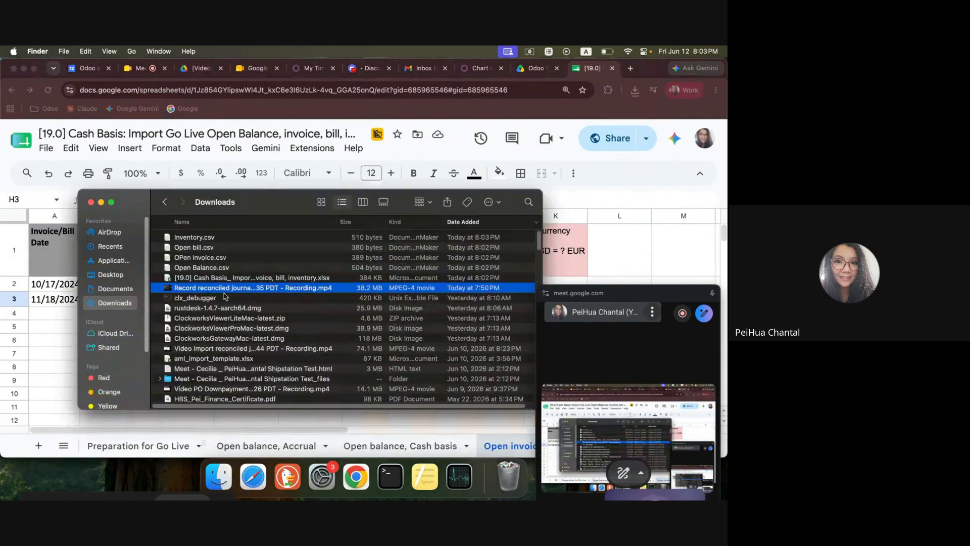
{"action": "left_click", "coordinate": [221, 270]}
{"action": "double_click", "coordinate": [220, 269]}
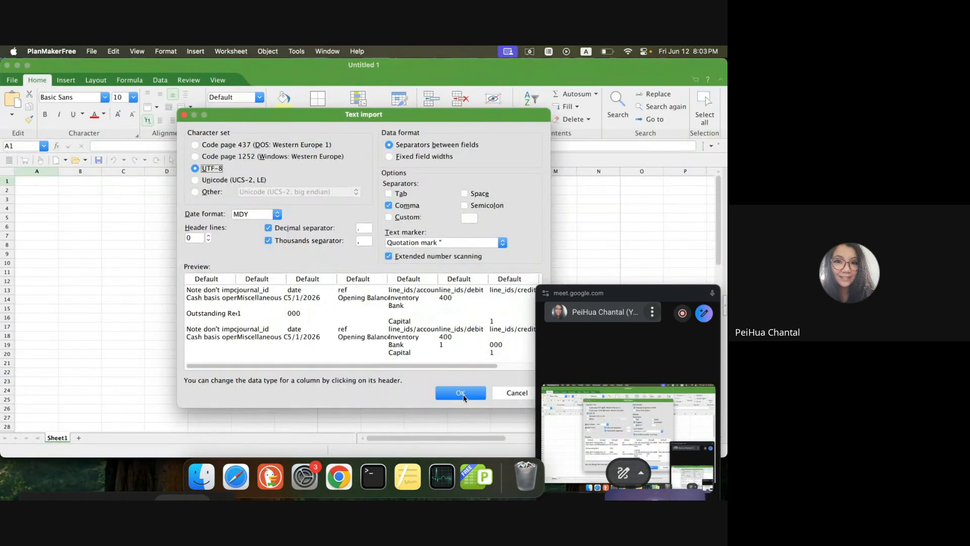
{"action": "left_click", "coordinate": [461, 393]}
Move the Outstanding Receipts line from row 4 to E3, replacing Bank, and set its debit to 1000.
{"action": "left_click", "coordinate": [256, 352]}
{"action": "left_click_drag", "start_coordinate": [59, 167], "coordinate": [278, 183]}
{"action": "left_click_drag", "start_coordinate": [97, 208], "coordinate": [333, 212]}
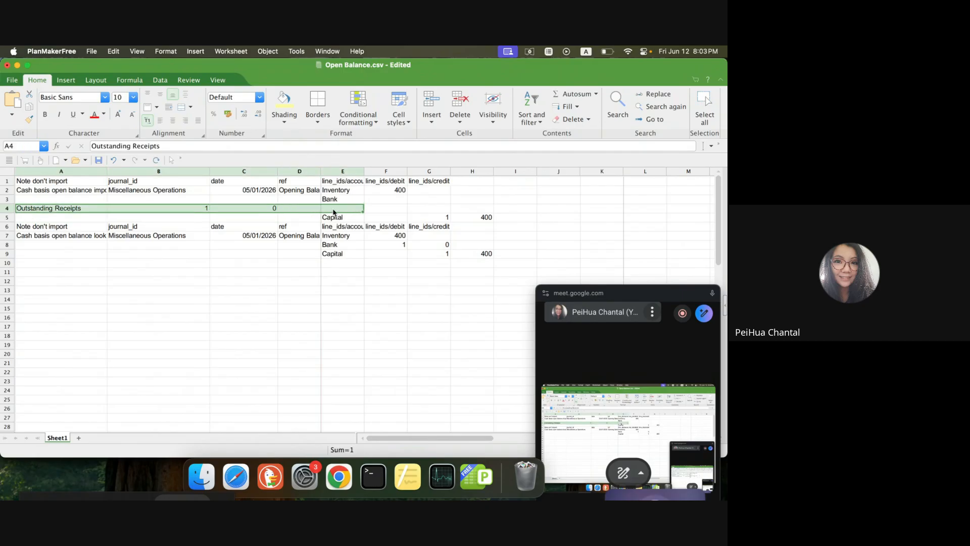
{"action": "key", "text": "super+x"}
{"action": "left_click", "coordinate": [345, 202]}
{"action": "key", "text": "super+v"}
{"action": "left_click", "coordinate": [348, 203]}
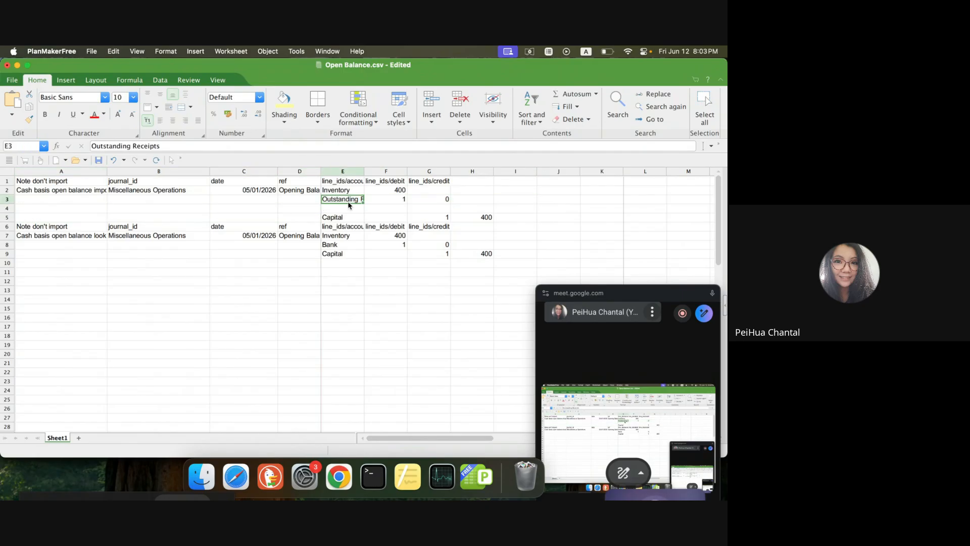
{"action": "left_click", "coordinate": [390, 200]}
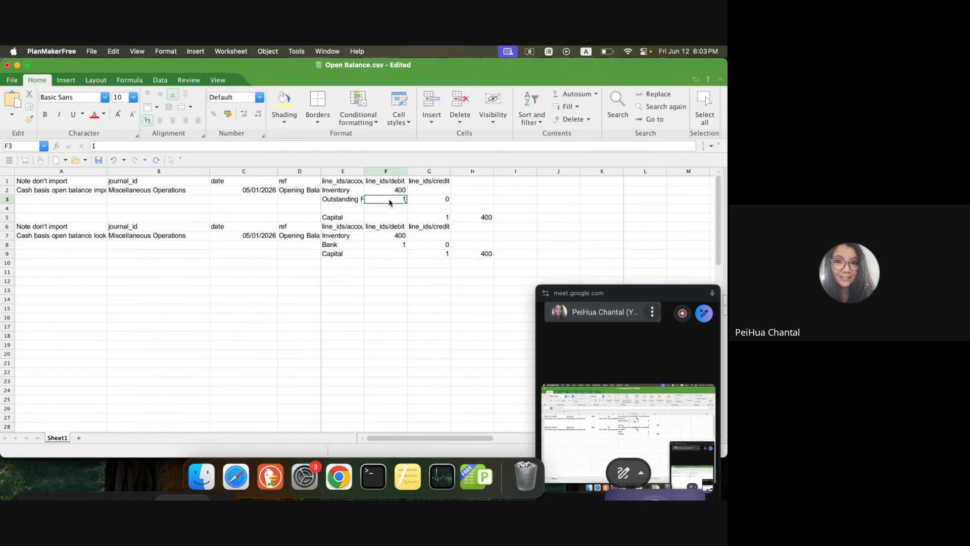
{"action": "type", "text": "1000"}
{"action": "key", "text": "Return"}
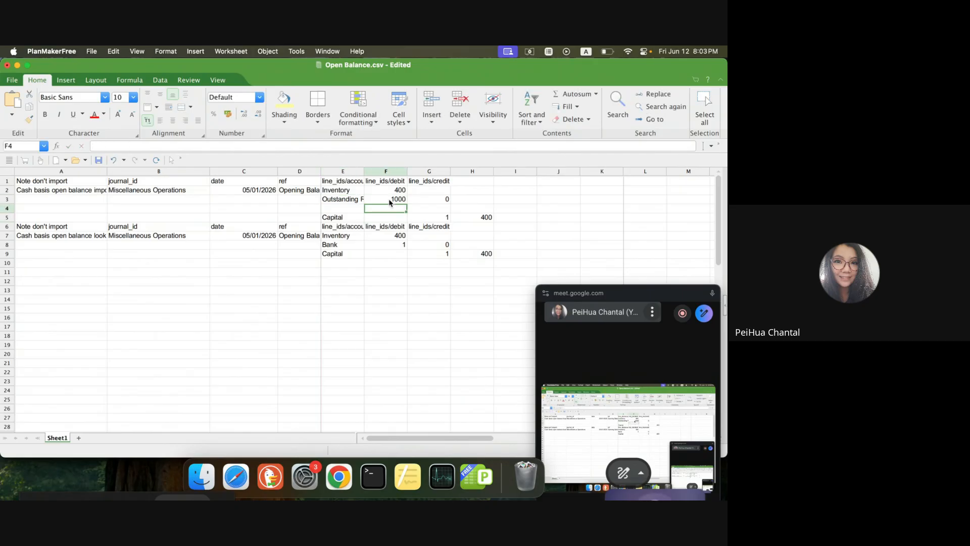
Move the Capital account name from E5 up to E4.
{"action": "double_click", "coordinate": [348, 217]}
{"action": "left_click", "coordinate": [360, 226]}
{"action": "left_click", "coordinate": [356, 217]}
{"action": "key", "text": "Delete"}
{"action": "left_click", "coordinate": [356, 210]}
{"action": "key", "text": "super+v"}
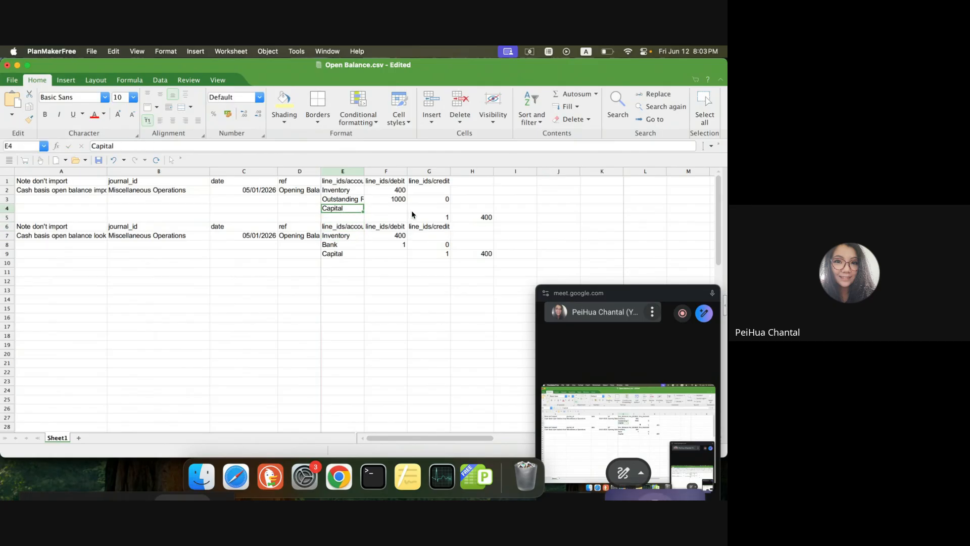
Enter 1400 as the credit of the Capital line in G4, leaving its debit cell empty.
{"action": "left_click", "coordinate": [412, 210]}
{"action": "type", "text": "1400"}
{"action": "key", "text": "BackSpace"}
{"action": "left_click", "coordinate": [440, 192]}
{"action": "left_click", "coordinate": [439, 199]}
{"action": "left_click", "coordinate": [440, 206]}
{"action": "type", "text": "1400"}
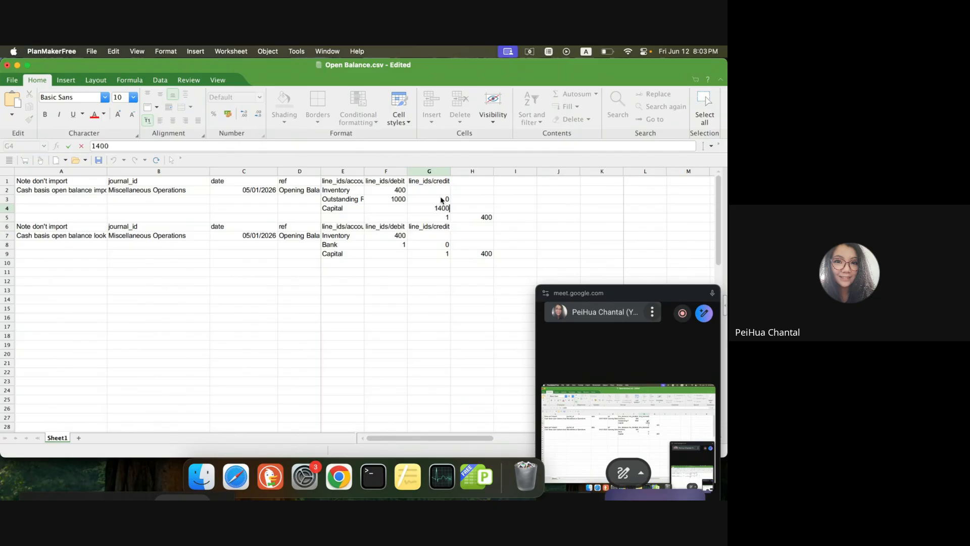
Clear the leftover split amounts in G3, H5 and G5.
{"action": "left_click", "coordinate": [443, 200]}
{"action": "key", "text": "BackSpace"}
{"action": "left_click", "coordinate": [474, 220]}
{"action": "key", "text": "BackSpace"}
{"action": "left_click", "coordinate": [236, 329]}
{"action": "left_click", "coordinate": [430, 217]}
{"action": "key", "text": "BackSpace"}
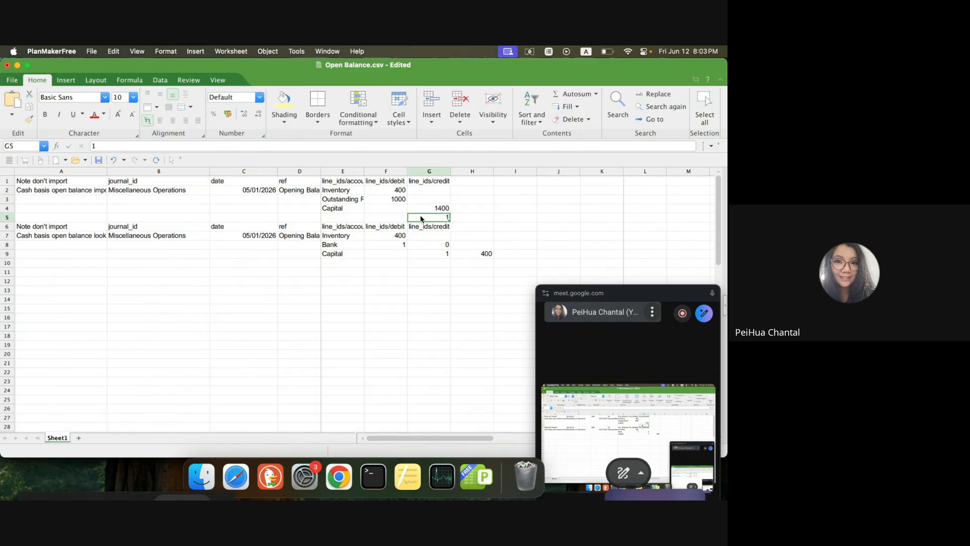
Delete the second block of example data below the Capital line, from row 5 through row 9.
{"action": "left_click", "coordinate": [249, 261]}
{"action": "left_click_drag", "start_coordinate": [8, 221], "coordinate": [25, 246]}
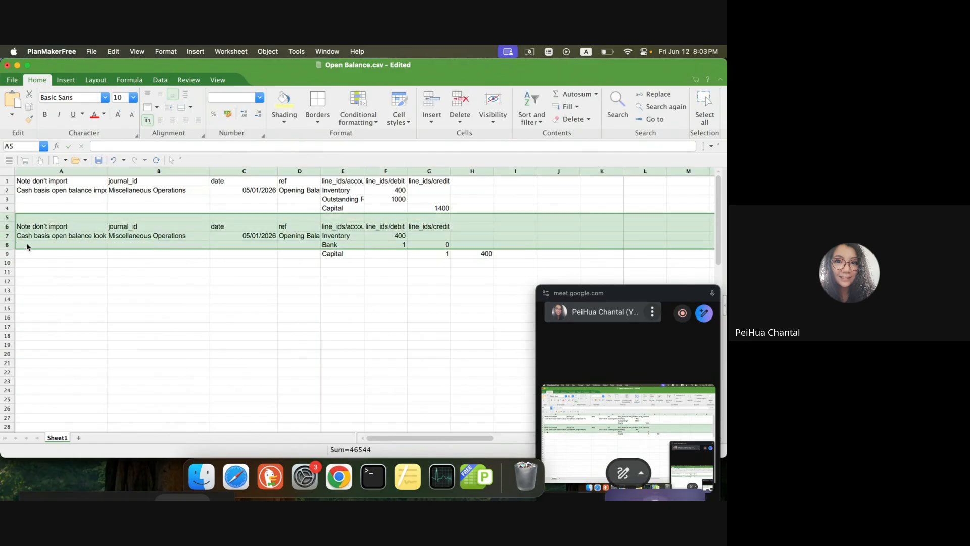
{"action": "key", "text": "BackSpace"}
{"action": "left_click", "coordinate": [55, 272]}
{"action": "left_click_drag", "start_coordinate": [328, 235], "coordinate": [500, 275]}
{"action": "key", "text": "BackSpace"}
{"action": "left_click", "coordinate": [386, 244]}
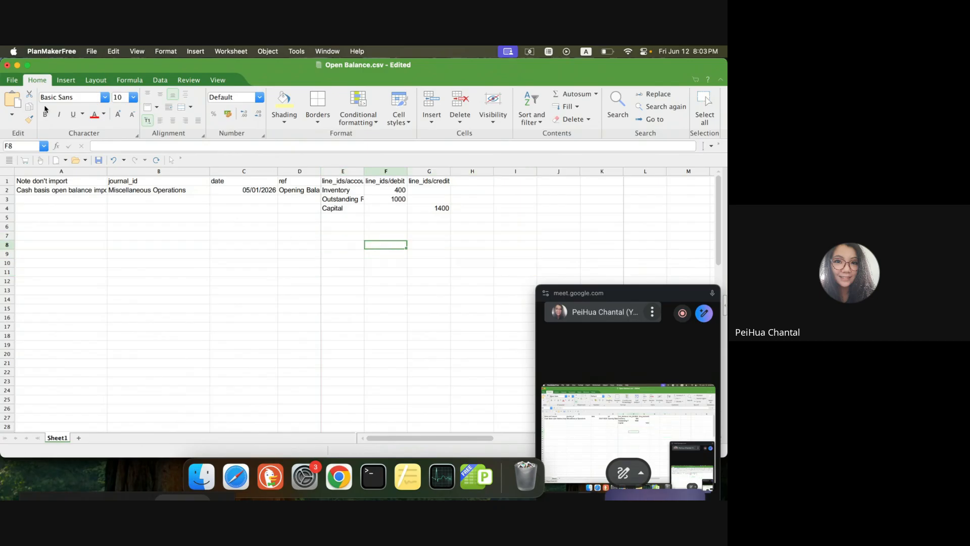
Save the Open Balance file and widen columns A and E to fit their text.
{"action": "left_click", "coordinate": [12, 80]}
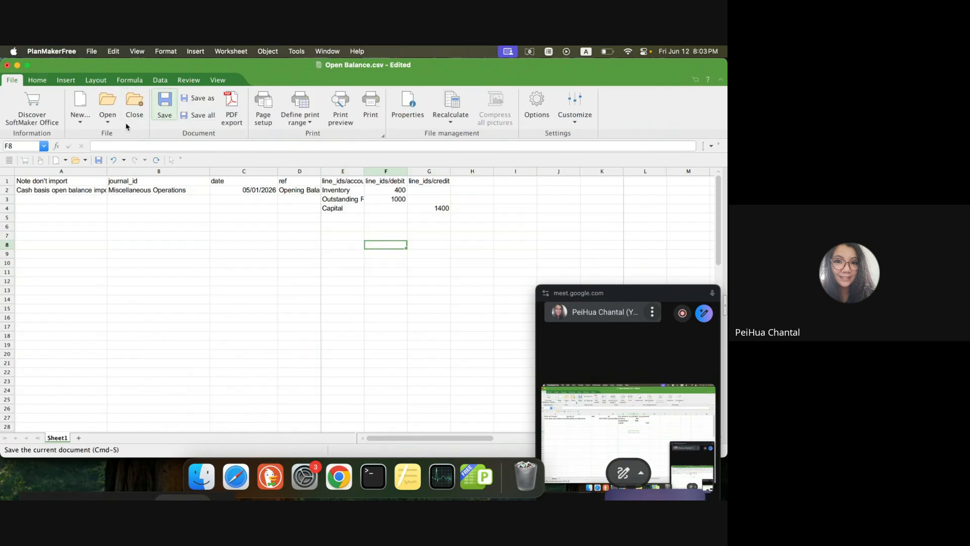
{"action": "left_click", "coordinate": [164, 103]}
{"action": "left_click", "coordinate": [90, 196]}
{"action": "left_click_drag", "start_coordinate": [107, 173], "coordinate": [168, 172]}
{"action": "left_click_drag", "start_coordinate": [383, 172], "coordinate": [514, 171]}
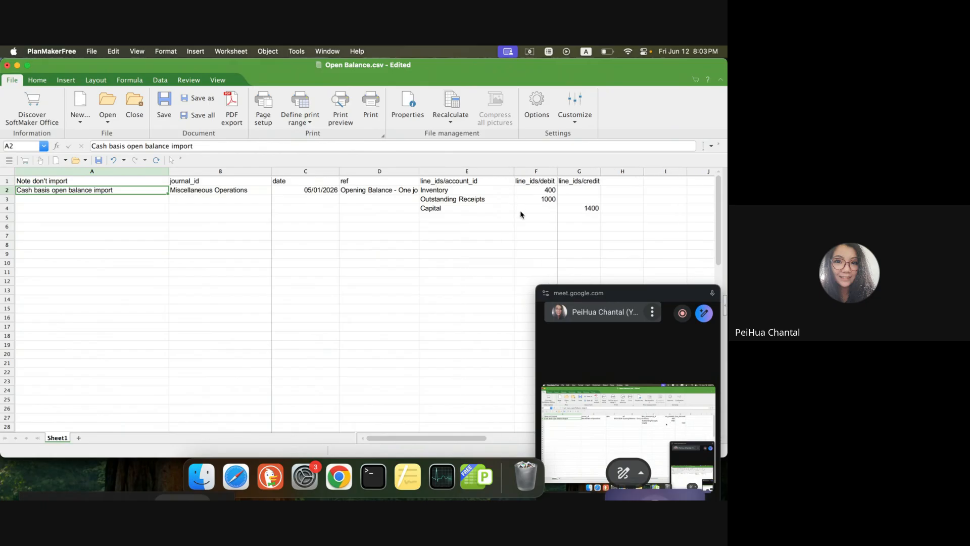
{"action": "left_click", "coordinate": [536, 208]}
{"action": "left_click_drag", "start_coordinate": [169, 171], "coordinate": [152, 172]}
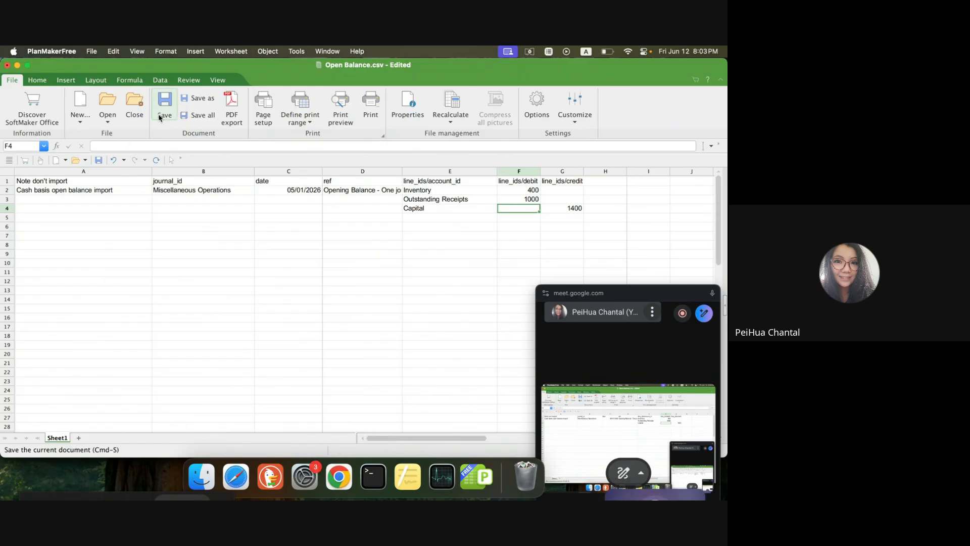
Switch to Odoo in Chrome and open the record import page for journal entries.
{"action": "left_click", "coordinate": [338, 476]}
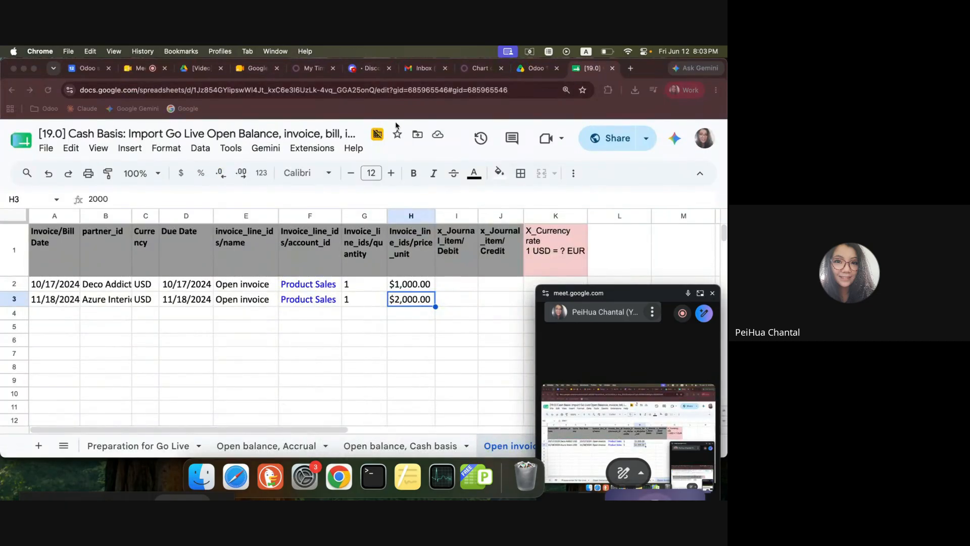
{"action": "left_click", "coordinate": [477, 68]}
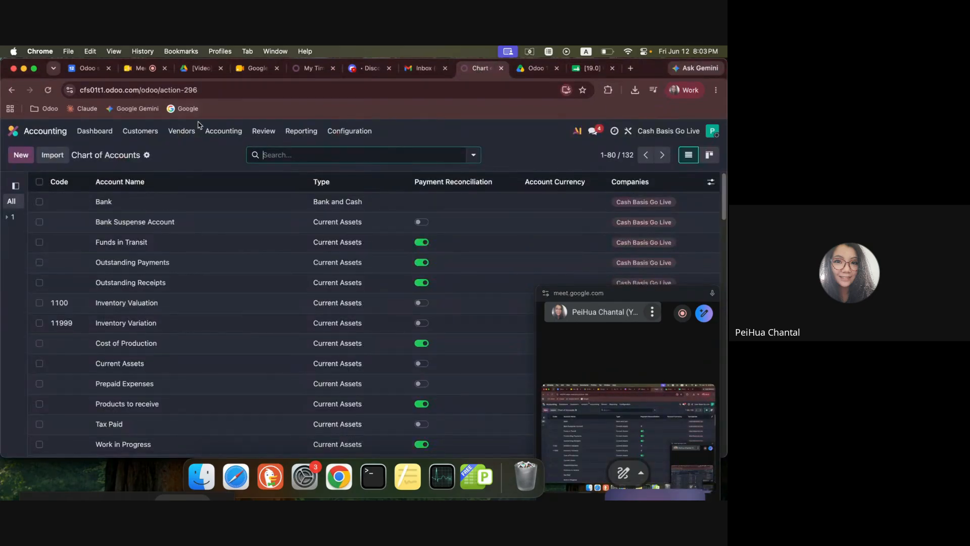
{"action": "left_click", "coordinate": [222, 131]}
{"action": "left_click", "coordinate": [238, 165]}
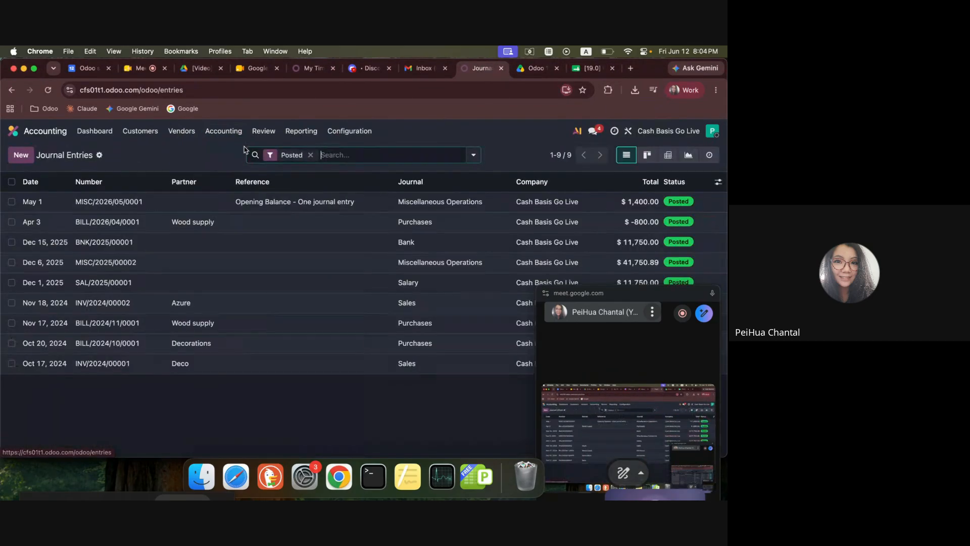
{"action": "left_click", "coordinate": [99, 155]}
{"action": "left_click", "coordinate": [114, 170]}
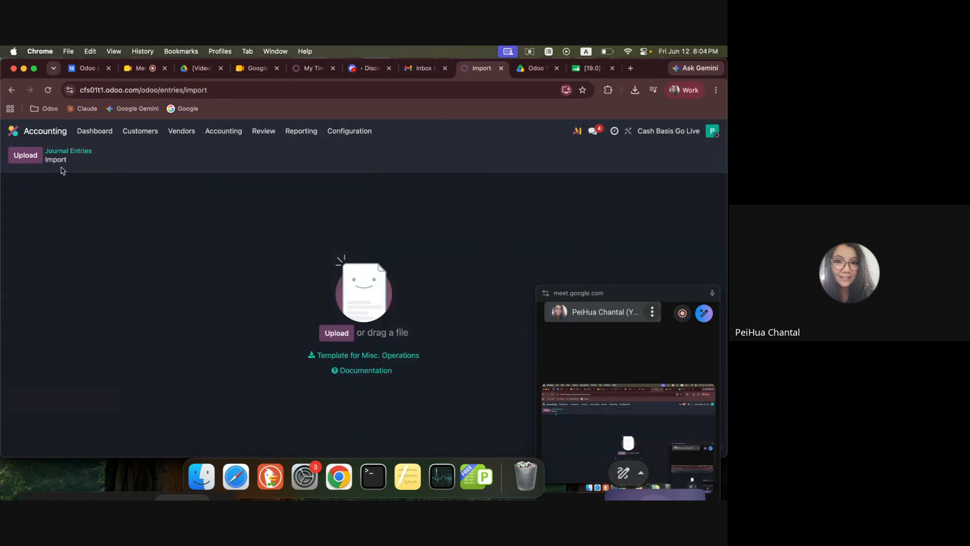
Return to the journal entries and open the posted May 1 opening balance entry to review its reference and lines.
{"action": "left_click", "coordinate": [86, 152]}
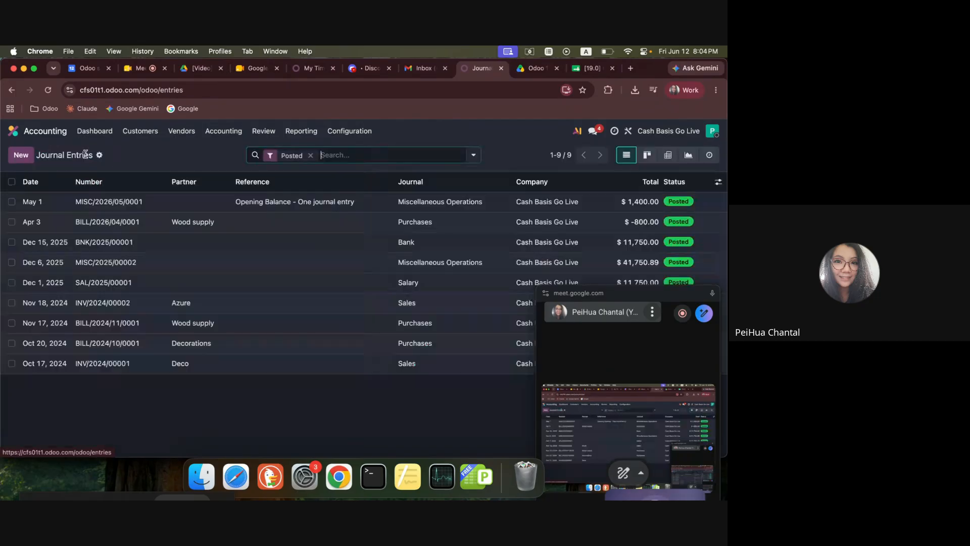
{"action": "left_click", "coordinate": [145, 202]}
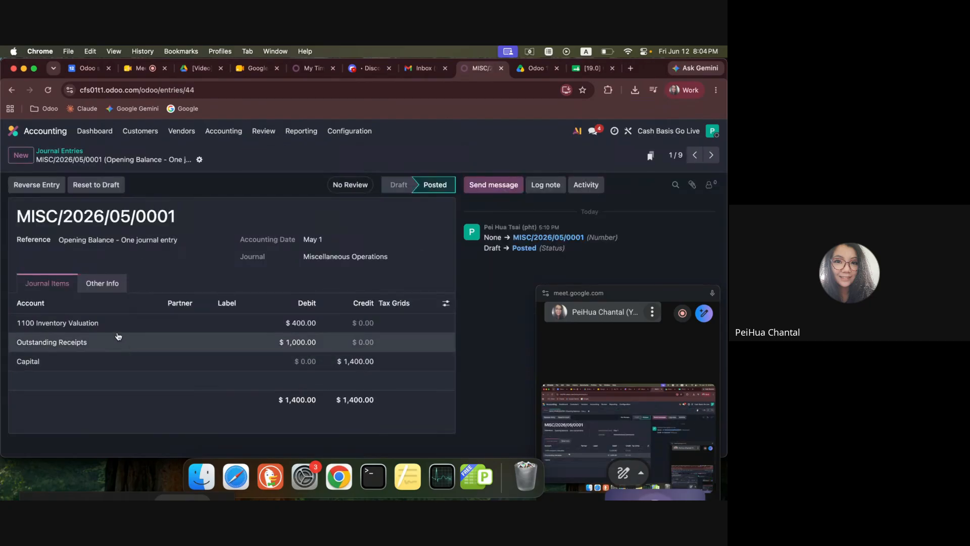
{"action": "left_click_drag", "start_coordinate": [79, 240], "coordinate": [319, 239]}
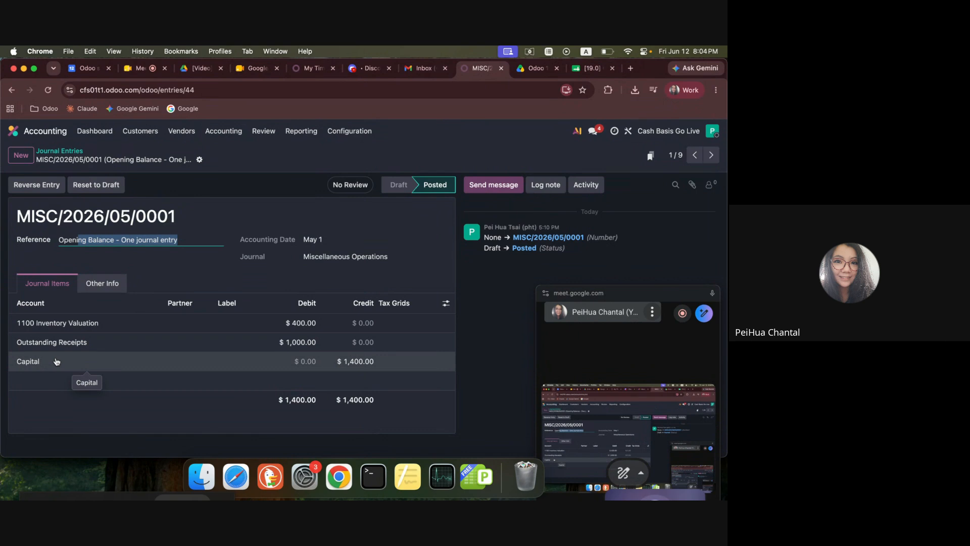
Switch to the go-live spreadsheet's "Open balance, Accrual" sheet and examine the struck-through Account Receivable and Account Payable lines.
{"action": "left_click", "coordinate": [593, 70]}
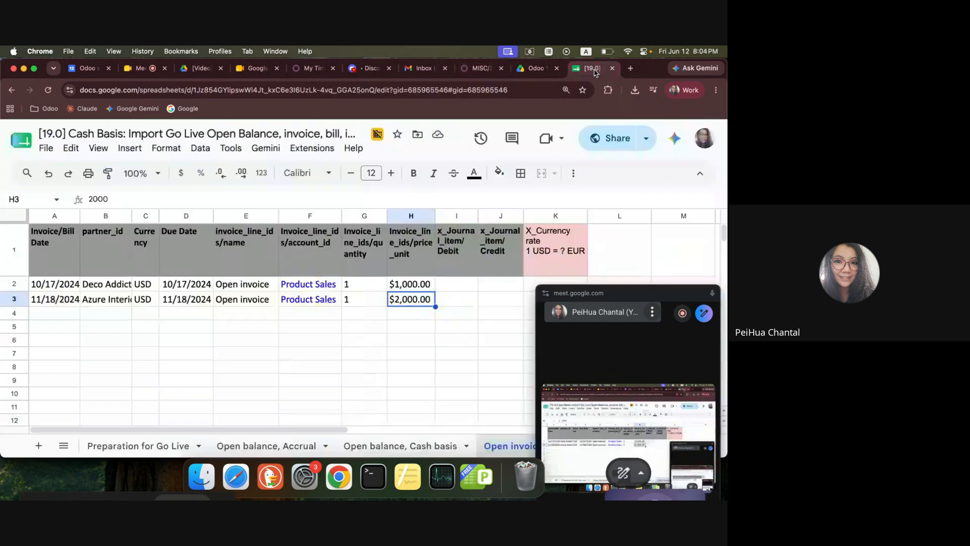
{"action": "left_click", "coordinate": [286, 447]}
{"action": "scroll", "coordinate": [329, 334], "scroll_direction": "up", "scroll_amount": 5}
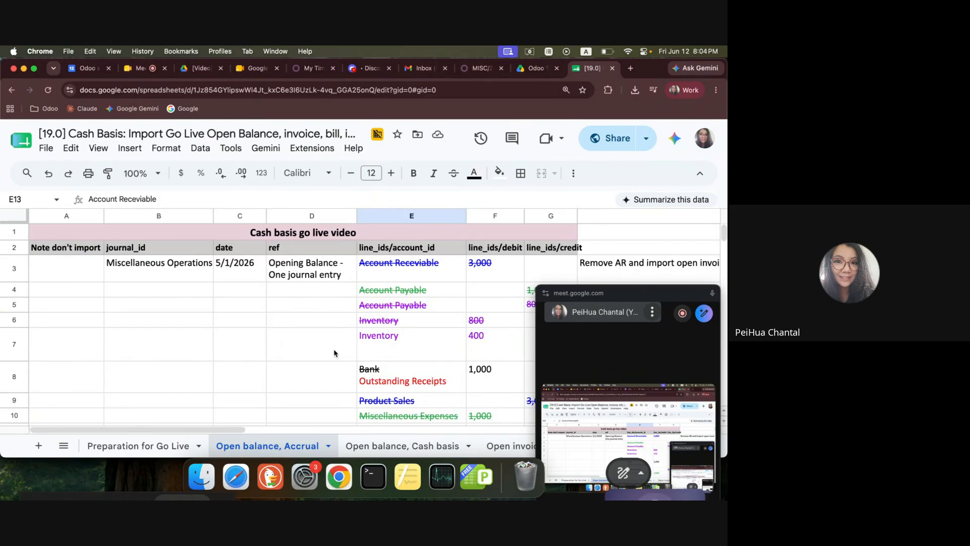
{"action": "left_click_drag", "start_coordinate": [645, 297], "coordinate": [655, 427]}
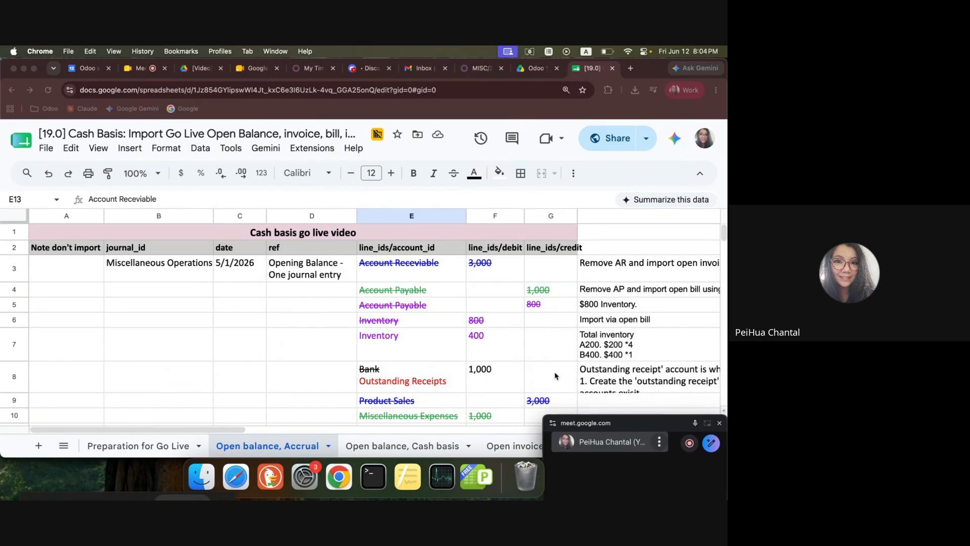
{"action": "left_click", "coordinate": [463, 269]}
{"action": "left_click_drag", "start_coordinate": [463, 269], "coordinate": [569, 271]}
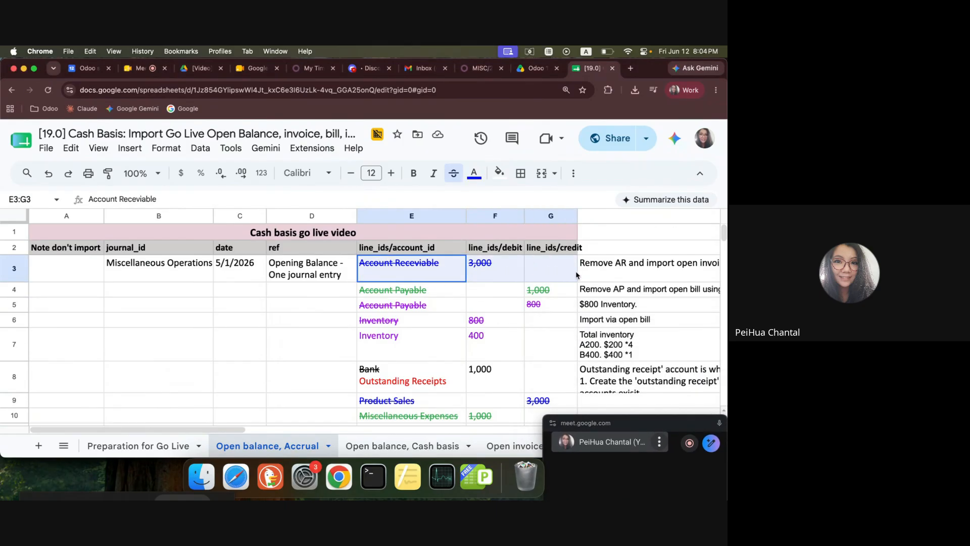
{"action": "left_click", "coordinate": [433, 295]}
{"action": "left_click_drag", "start_coordinate": [433, 295], "coordinate": [536, 310]}
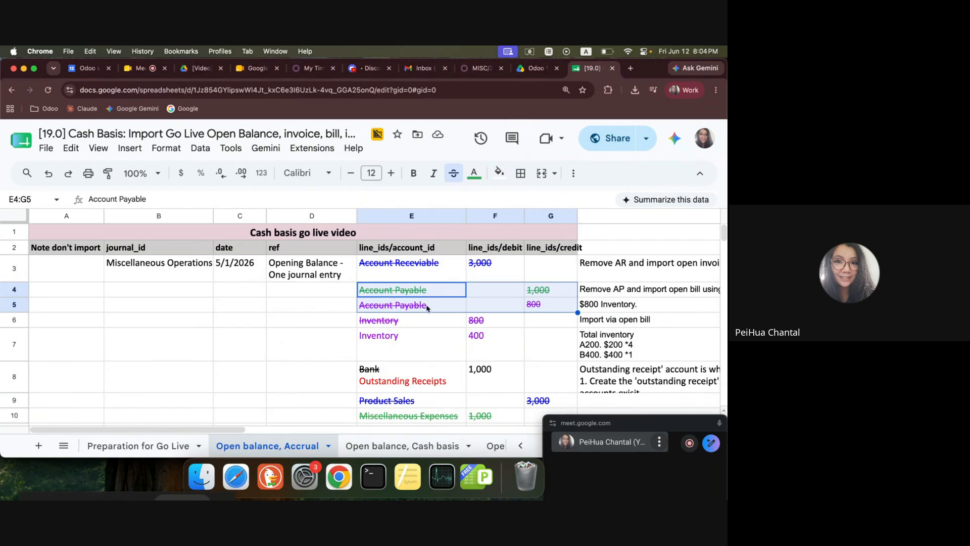
Examine the Account Payable and Inventory lines and the entries below them in the accrual opening balance.
{"action": "left_click", "coordinate": [454, 325]}
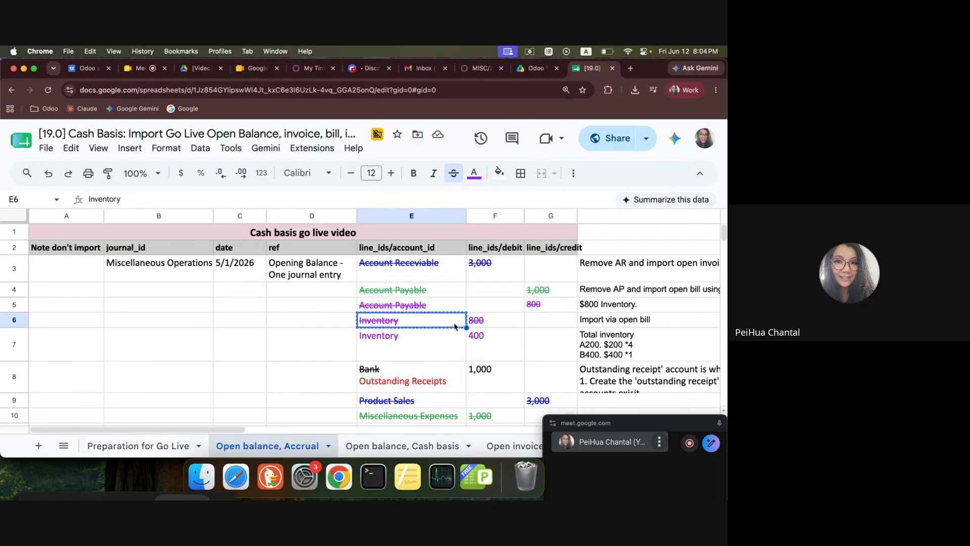
{"action": "left_click_drag", "start_coordinate": [440, 293], "coordinate": [547, 307]}
{"action": "left_click_drag", "start_coordinate": [457, 321], "coordinate": [492, 326]}
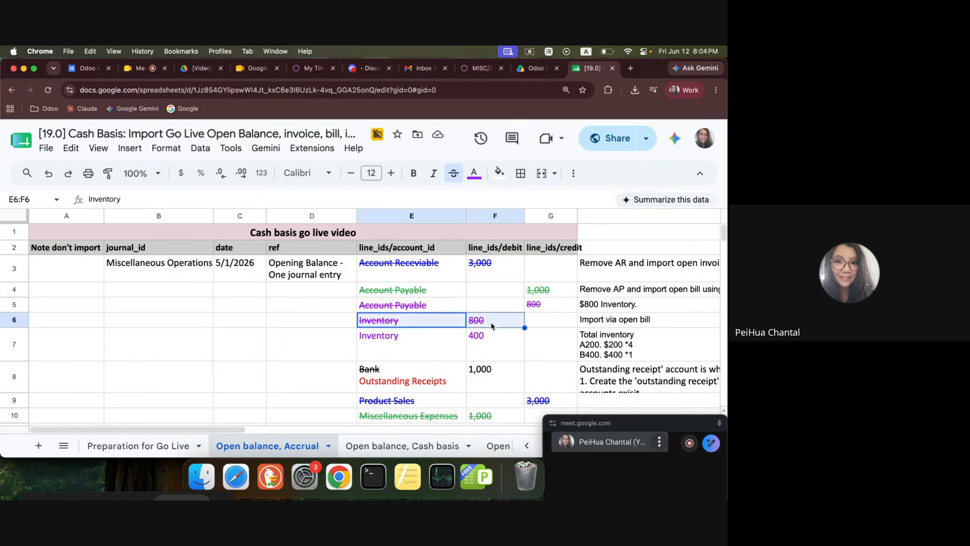
{"action": "left_click_drag", "start_coordinate": [432, 326], "coordinate": [509, 368]}
{"action": "scroll", "coordinate": [473, 361], "scroll_direction": "down", "scroll_amount": 1}
{"action": "scroll", "coordinate": [511, 367], "scroll_direction": "up", "scroll_amount": 1}
{"action": "scroll", "coordinate": [437, 378], "scroll_direction": "down", "scroll_amount": 3}
{"action": "left_click_drag", "start_coordinate": [426, 308], "coordinate": [538, 310]}
{"action": "left_click_drag", "start_coordinate": [421, 323], "coordinate": [538, 337]}
{"action": "scroll", "coordinate": [403, 385], "scroll_direction": "up", "scroll_amount": 5}
{"action": "left_click", "coordinate": [486, 268]}
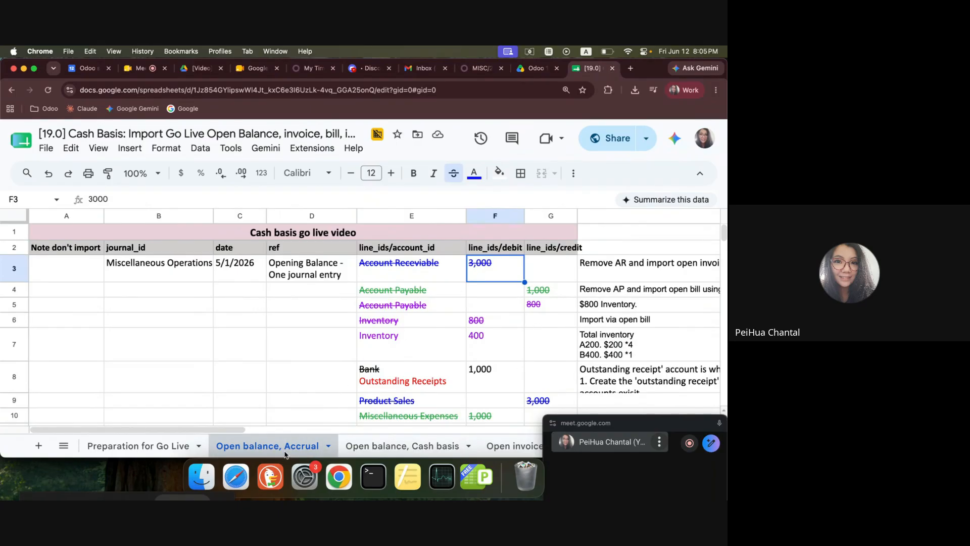
Compare the "Open balance, Cash basis" sheet with the "Open balance, Accrual" sheet.
{"action": "left_click", "coordinate": [423, 450]}
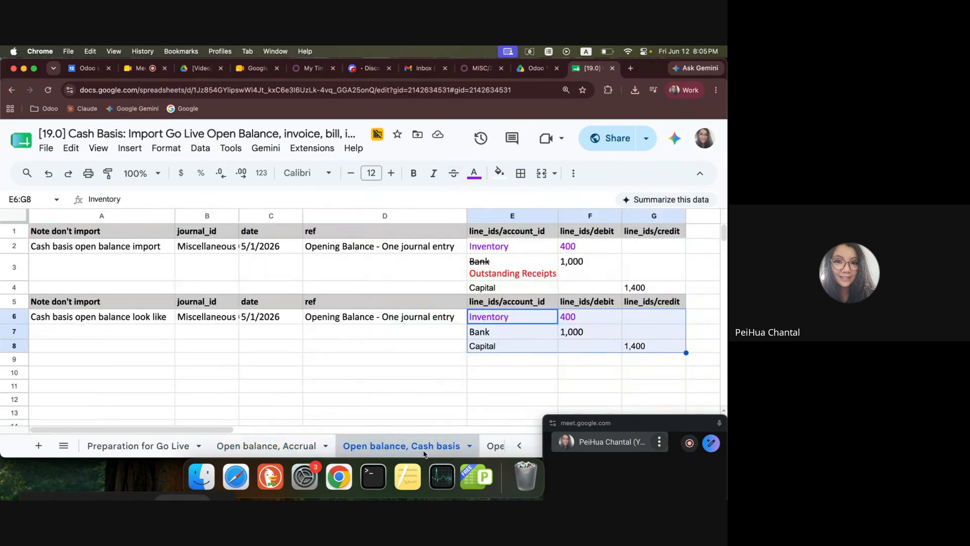
{"action": "left_click", "coordinate": [279, 445]}
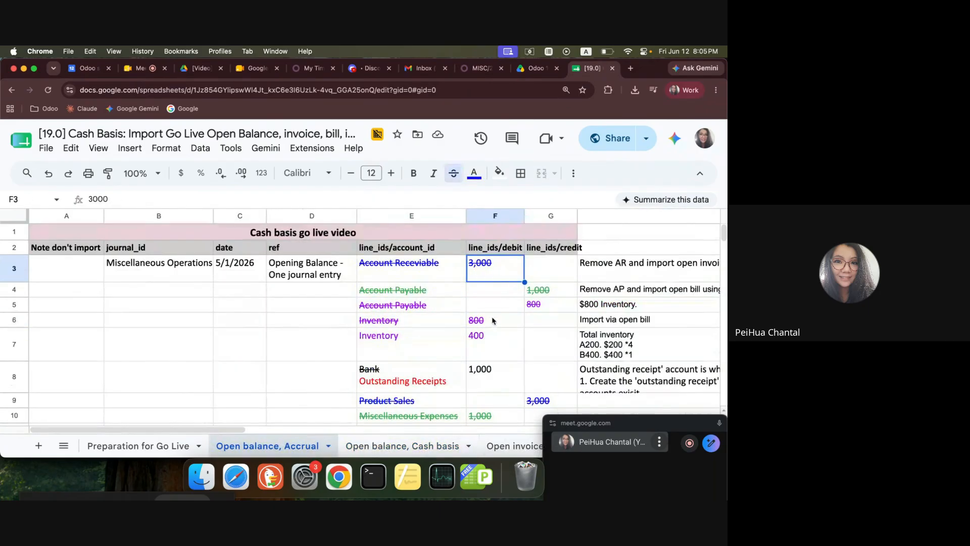
{"action": "left_click", "coordinate": [402, 446]}
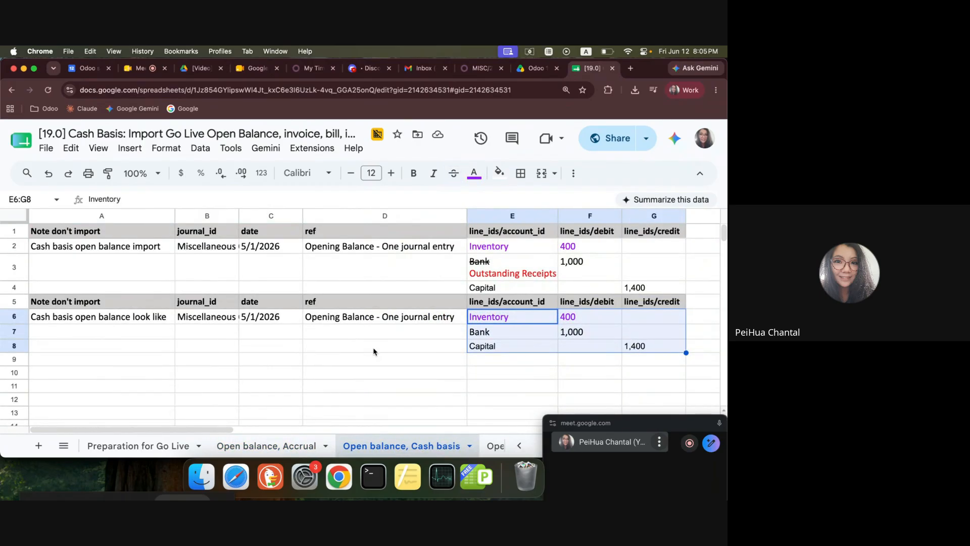
{"action": "left_click", "coordinate": [266, 445]}
Examine the Account Receivable debit together with the matching Product Sales credit in the accrual opening balance.
{"action": "left_click_drag", "start_coordinate": [399, 268], "coordinate": [538, 274]}
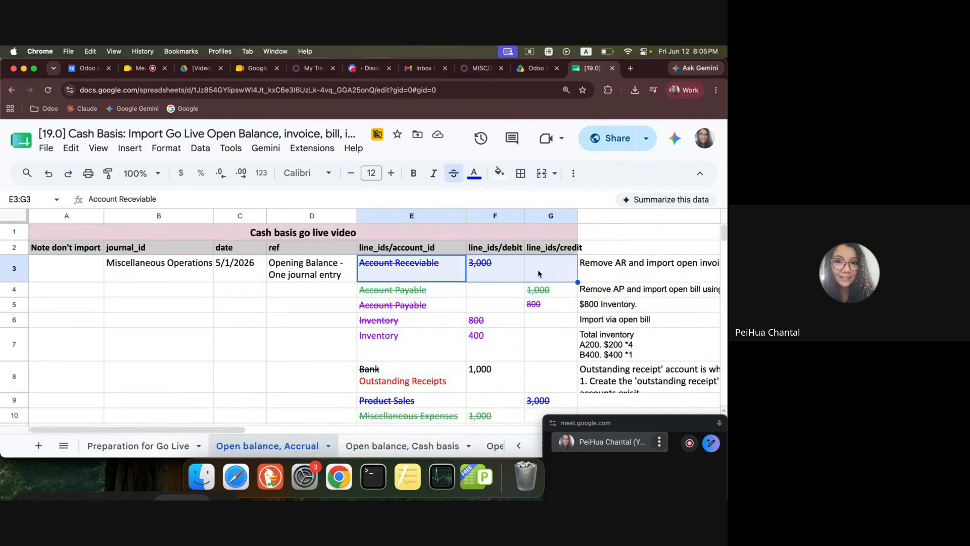
{"action": "left_click_drag", "start_coordinate": [426, 276], "coordinate": [507, 281]}
{"action": "scroll", "coordinate": [503, 311], "scroll_direction": "down", "scroll_amount": 3}
{"action": "left_click_drag", "start_coordinate": [409, 284], "coordinate": [553, 284]}
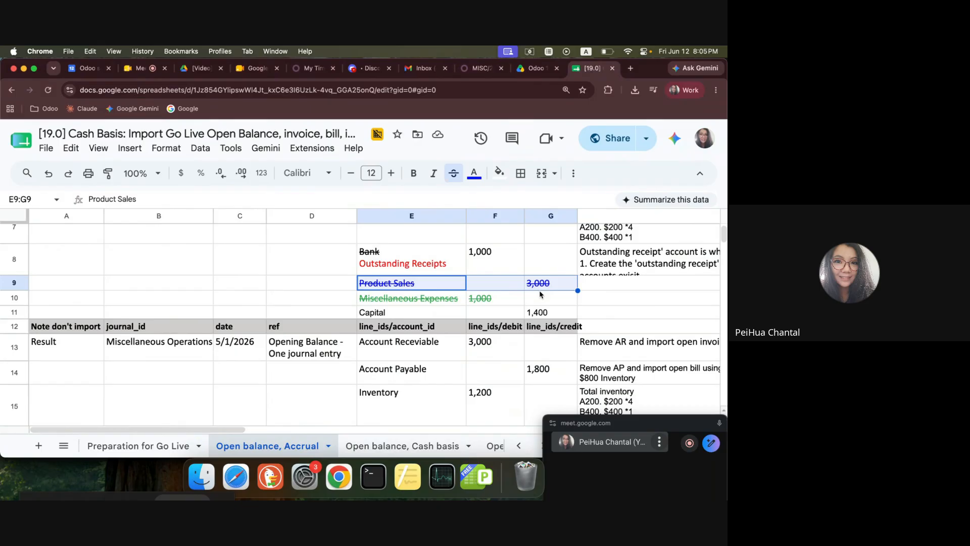
{"action": "scroll", "coordinate": [450, 316], "scroll_direction": "up", "scroll_amount": 5}
{"action": "left_click_drag", "start_coordinate": [425, 270], "coordinate": [472, 273]}
{"action": "scroll", "coordinate": [461, 348], "scroll_direction": "down", "scroll_amount": 1}
{"action": "left_click_drag", "start_coordinate": [427, 384], "coordinate": [545, 387]}
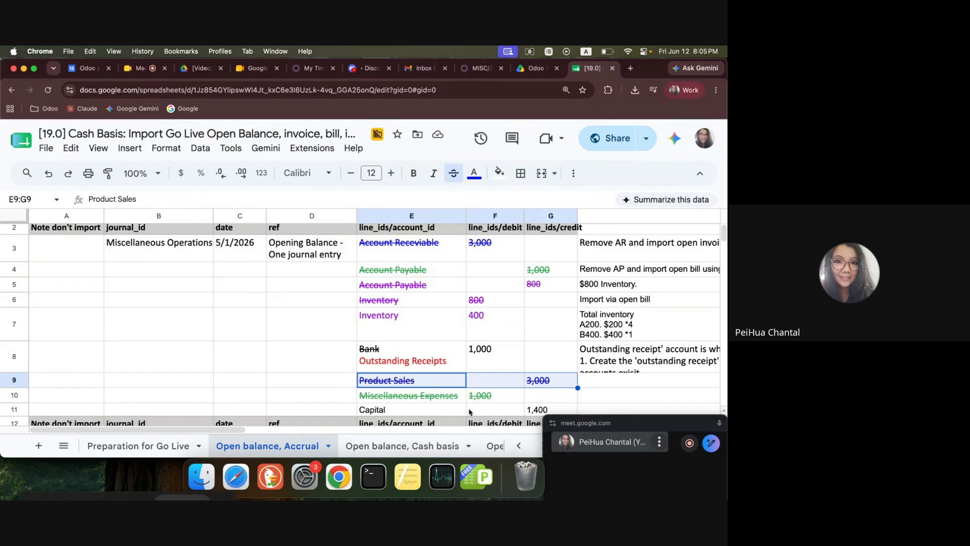
Glance at the "Open balance, Cash basis" sheet, and examine the Account Payable credits against the Miscellaneous Expenses debit in the accrual opening balance.
{"action": "left_click", "coordinate": [399, 446]}
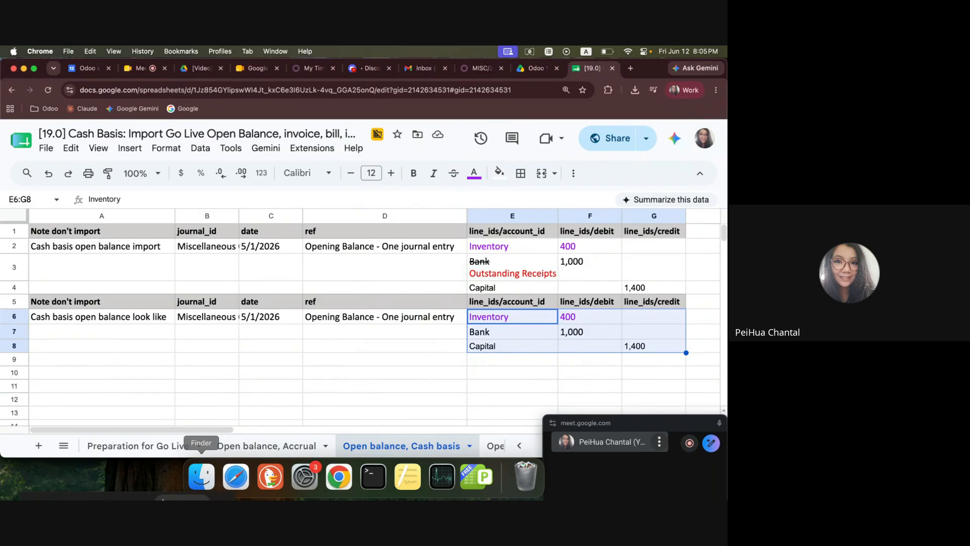
{"action": "left_click", "coordinate": [253, 446]}
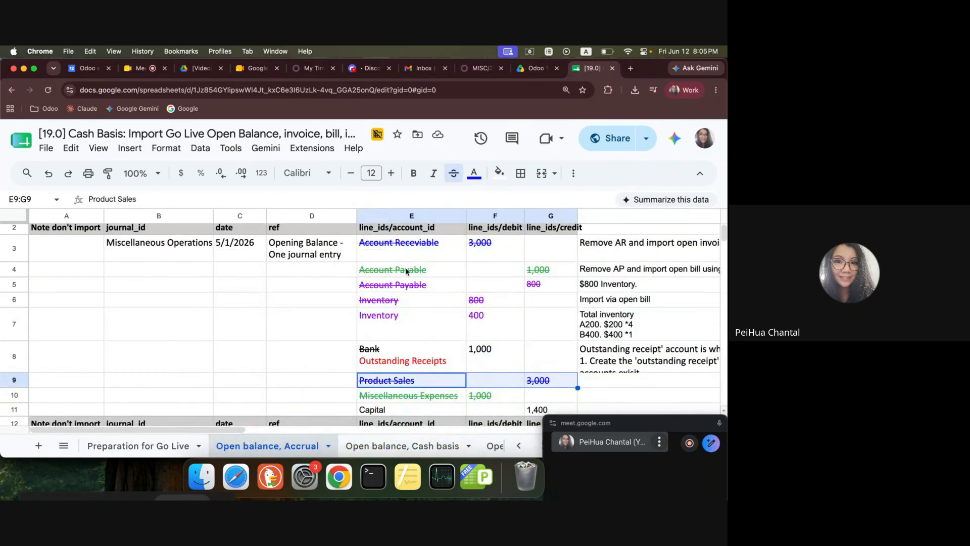
{"action": "left_click_drag", "start_coordinate": [406, 271], "coordinate": [543, 271]}
{"action": "left_click", "coordinate": [513, 286]}
{"action": "left_click_drag", "start_coordinate": [408, 271], "coordinate": [576, 285]}
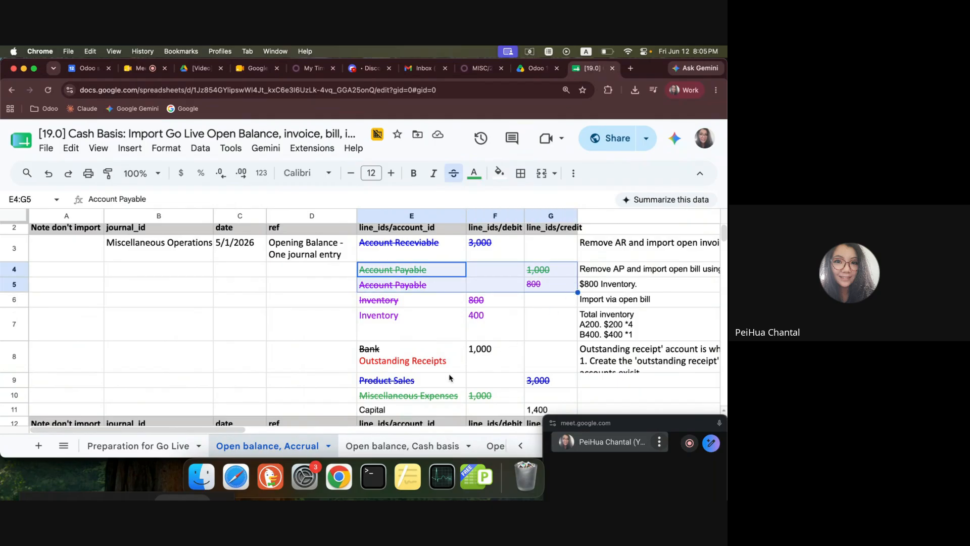
{"action": "left_click_drag", "start_coordinate": [425, 396], "coordinate": [476, 408]}
{"action": "left_click", "coordinate": [478, 408]}
{"action": "left_click", "coordinate": [478, 398]}
{"action": "left_click", "coordinate": [437, 396]}
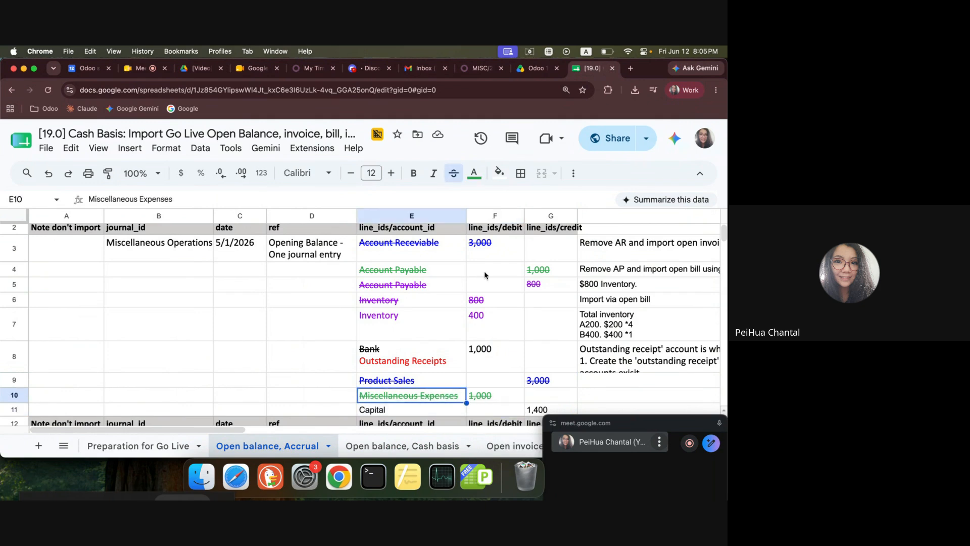
Examine the two Inventory debit lines, struck-through and kept, in the accrual opening balance.
{"action": "left_click", "coordinate": [541, 287]}
{"action": "left_click", "coordinate": [481, 284]}
{"action": "left_click", "coordinate": [435, 300]}
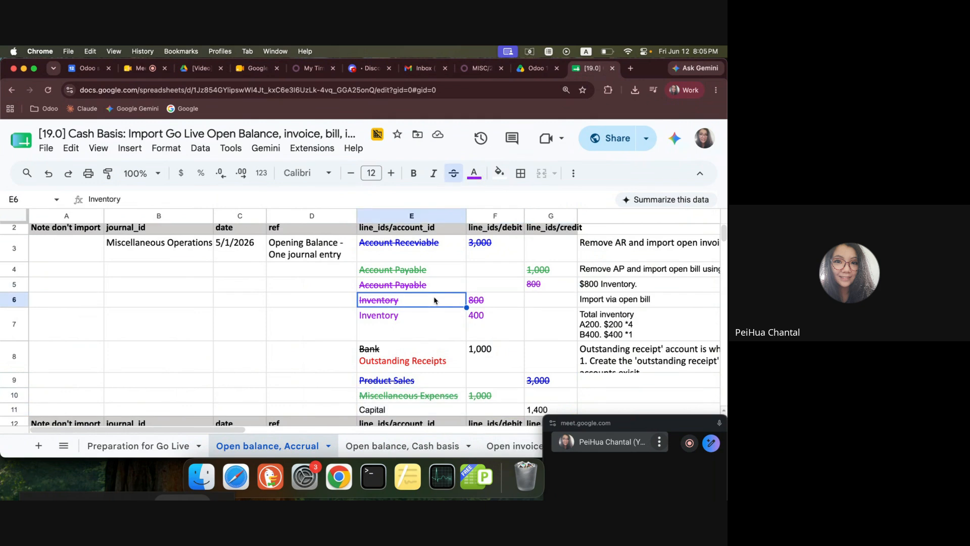
{"action": "left_click", "coordinate": [498, 304]}
{"action": "left_click_drag", "start_coordinate": [430, 303], "coordinate": [486, 318]}
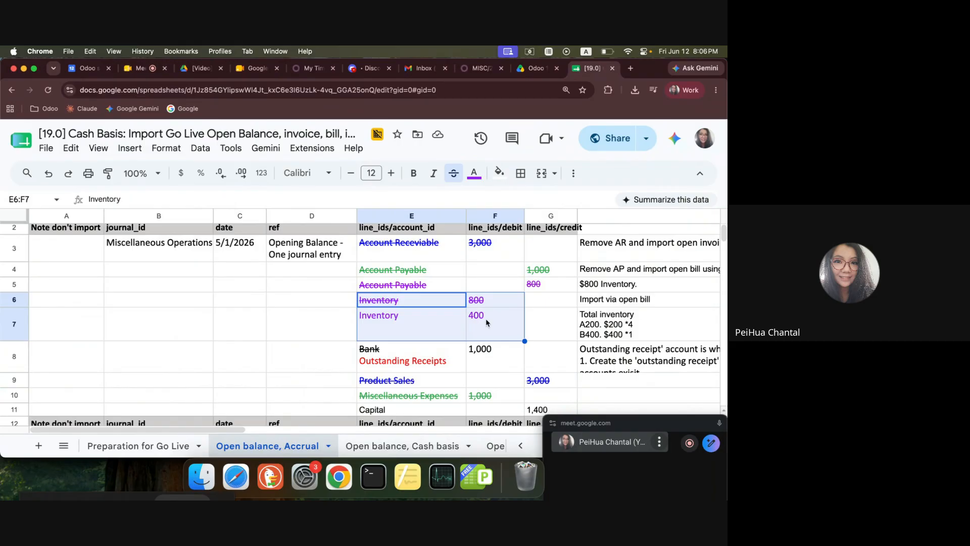
{"action": "left_click", "coordinate": [487, 318]}
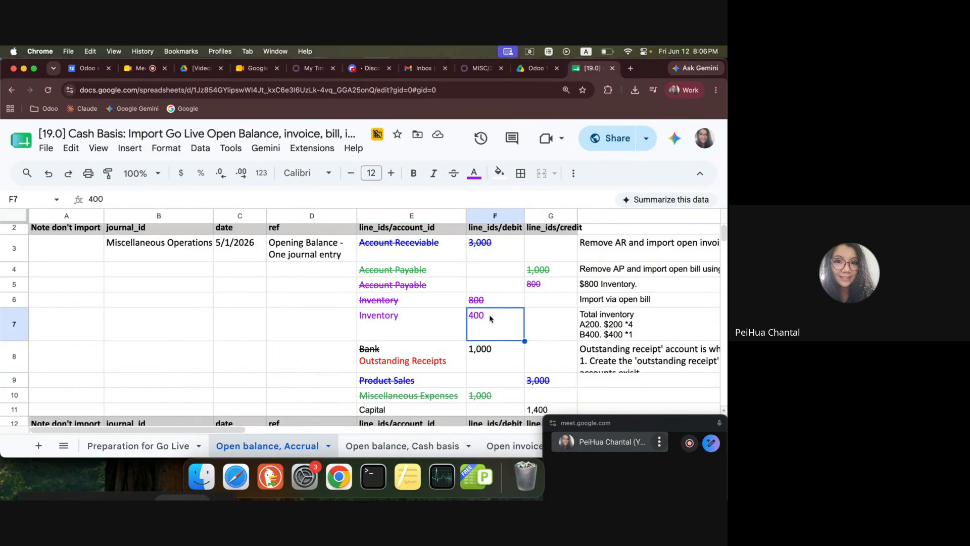
{"action": "left_click_drag", "start_coordinate": [421, 299], "coordinate": [484, 323]}
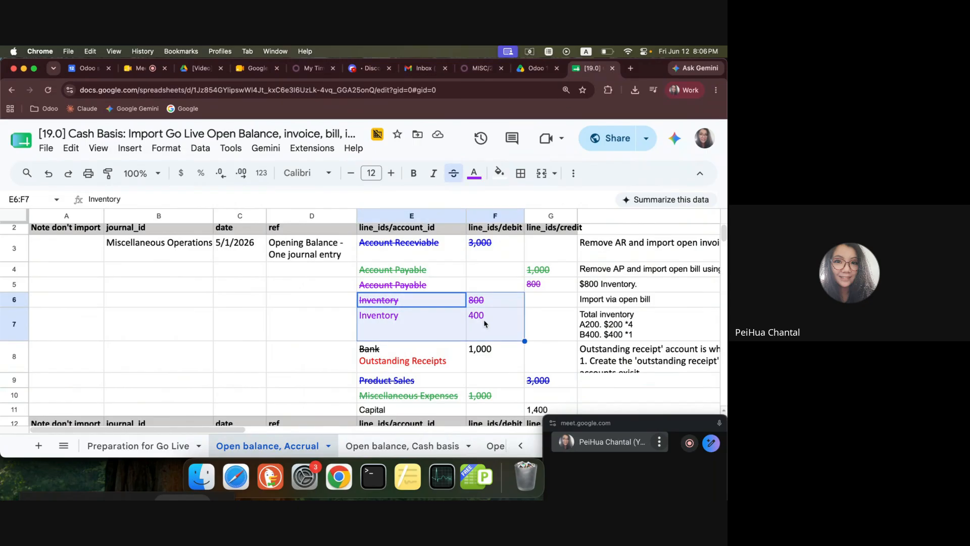
{"action": "left_click", "coordinate": [484, 324]}
{"action": "left_click_drag", "start_coordinate": [438, 324], "coordinate": [486, 324]}
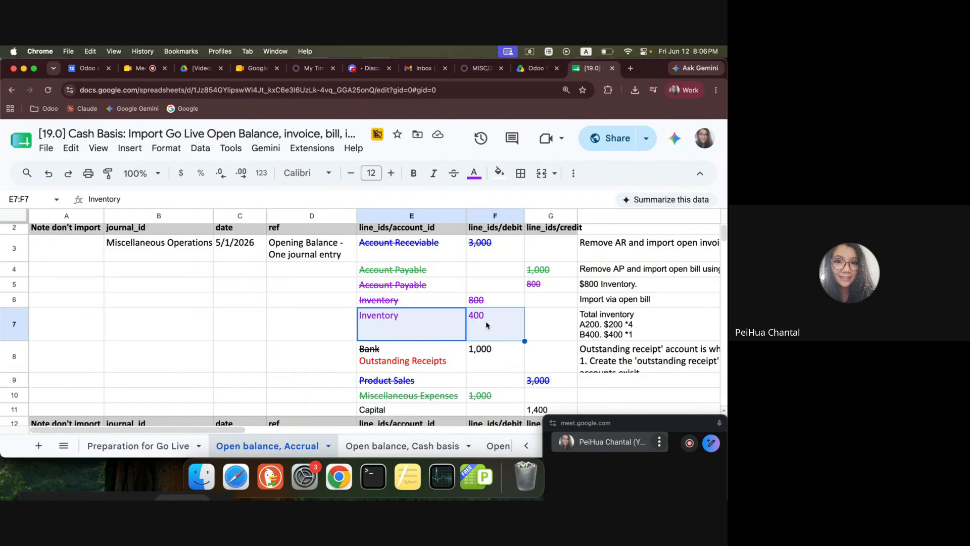
{"action": "left_click_drag", "start_coordinate": [456, 303], "coordinate": [499, 304]}
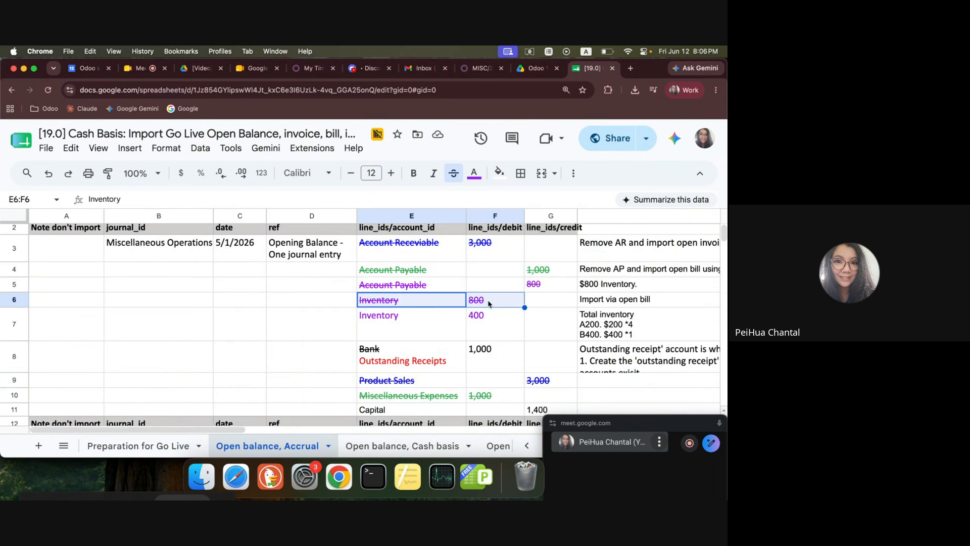
Check the Inventory debit on the "Open balance, Cash basis" sheet and return to the "Open balance, Accrual" sheet.
{"action": "left_click", "coordinate": [424, 442]}
{"action": "left_click_drag", "start_coordinate": [531, 247], "coordinate": [569, 252]}
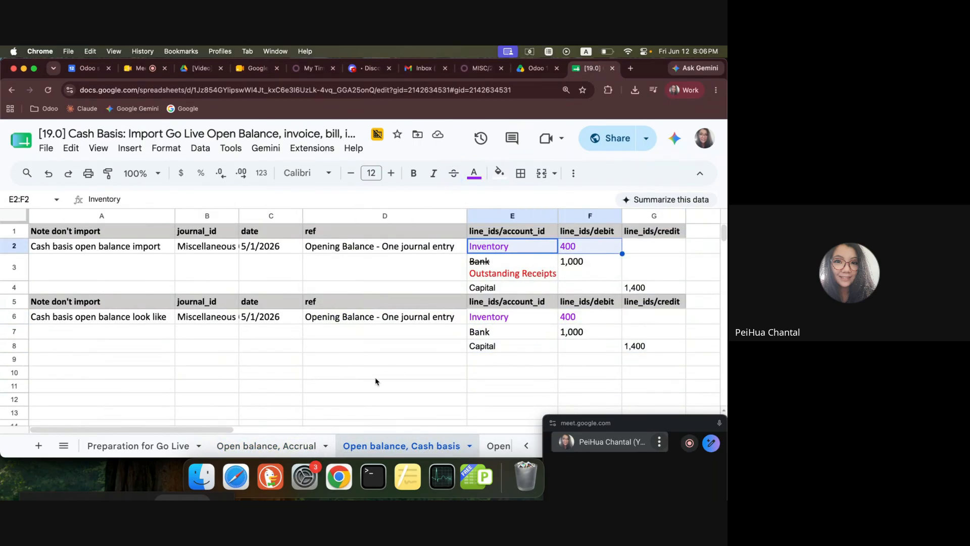
{"action": "left_click", "coordinate": [309, 442]}
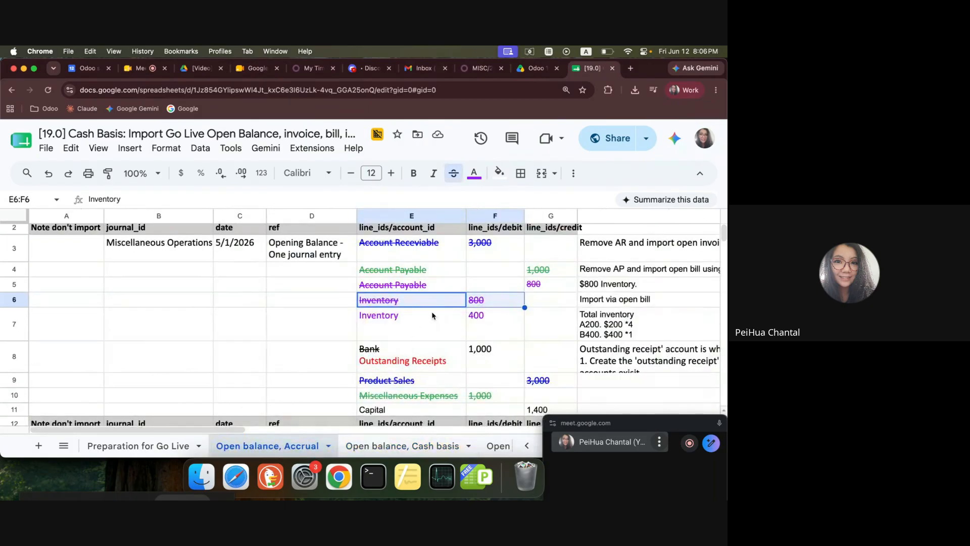
Match each struck-through Account Payable credit with its Inventory or Miscellaneous Expenses debit in the accrual opening balance.
{"action": "left_click", "coordinate": [444, 291]}
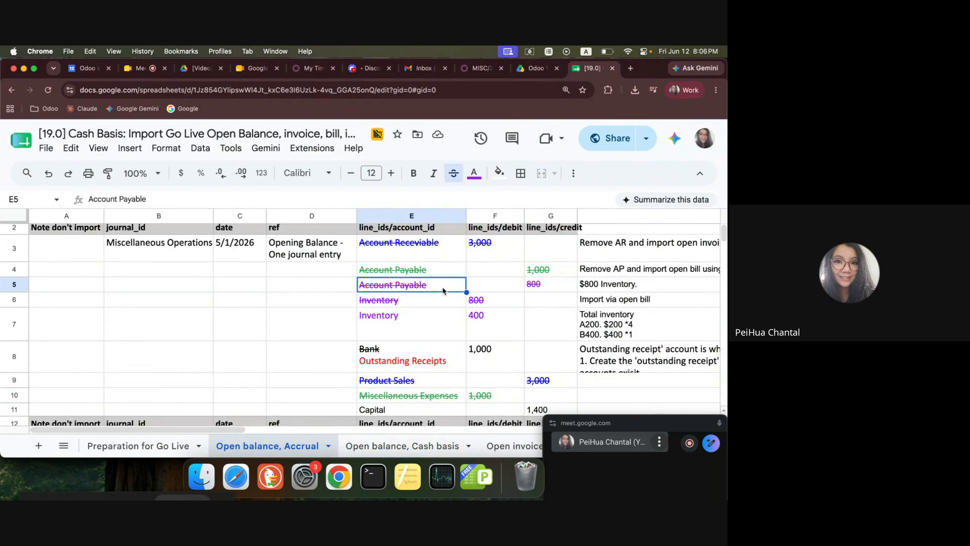
{"action": "left_click", "coordinate": [443, 301]}
{"action": "left_click_drag", "start_coordinate": [439, 286], "coordinate": [535, 302]}
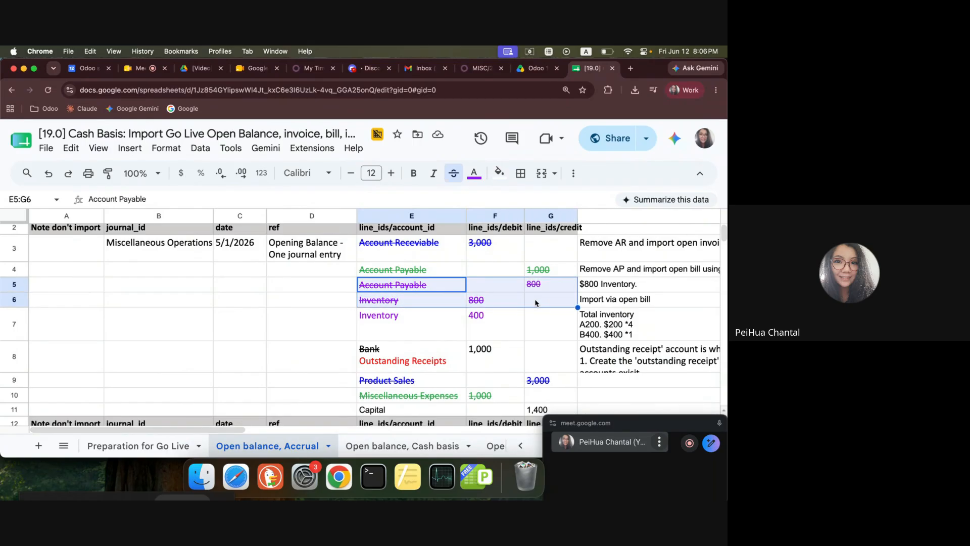
{"action": "left_click", "coordinate": [538, 288]}
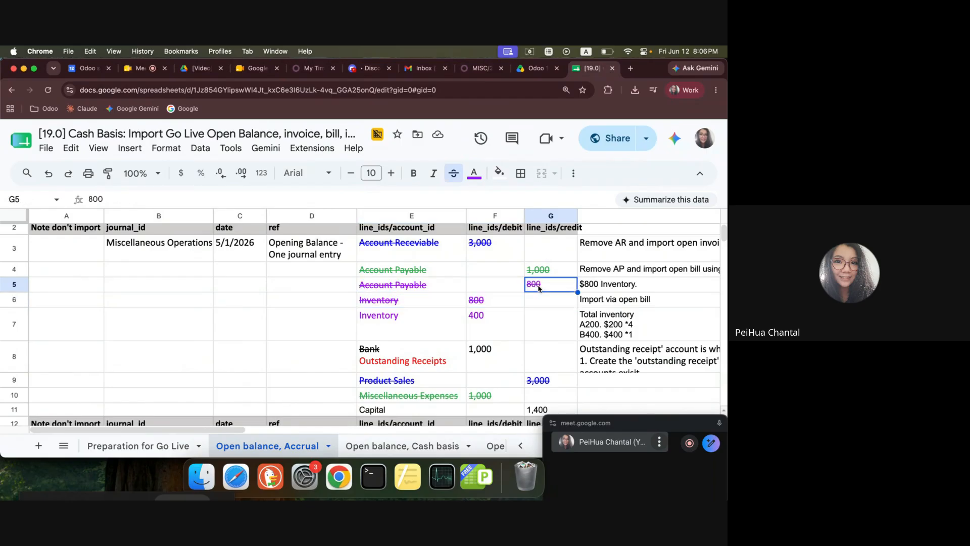
{"action": "left_click", "coordinate": [418, 300]}
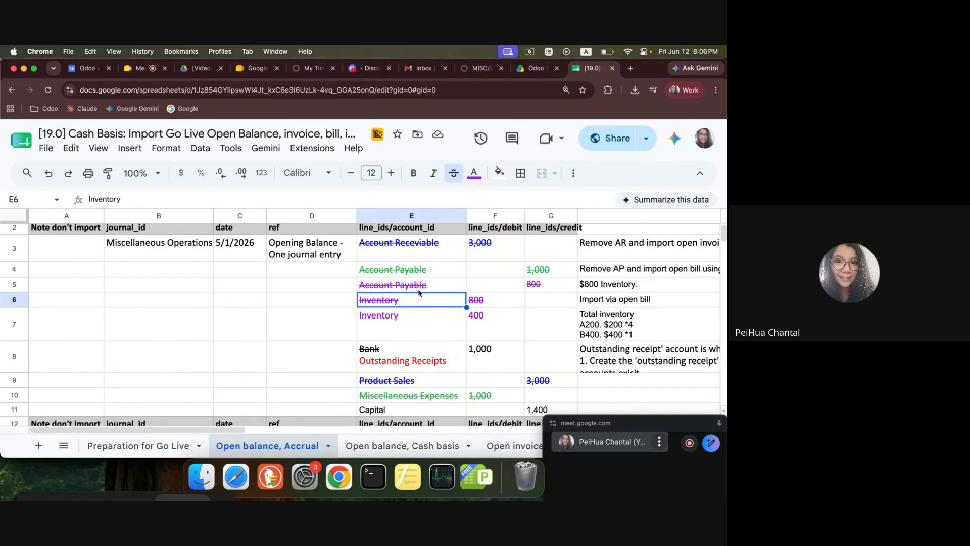
{"action": "left_click_drag", "start_coordinate": [424, 271], "coordinate": [541, 271]}
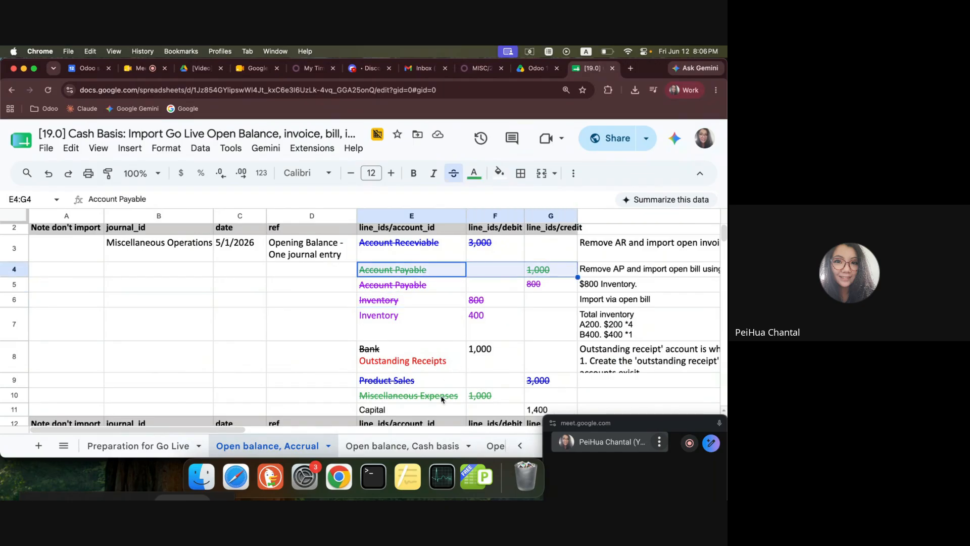
{"action": "left_click_drag", "start_coordinate": [441, 399], "coordinate": [500, 399]}
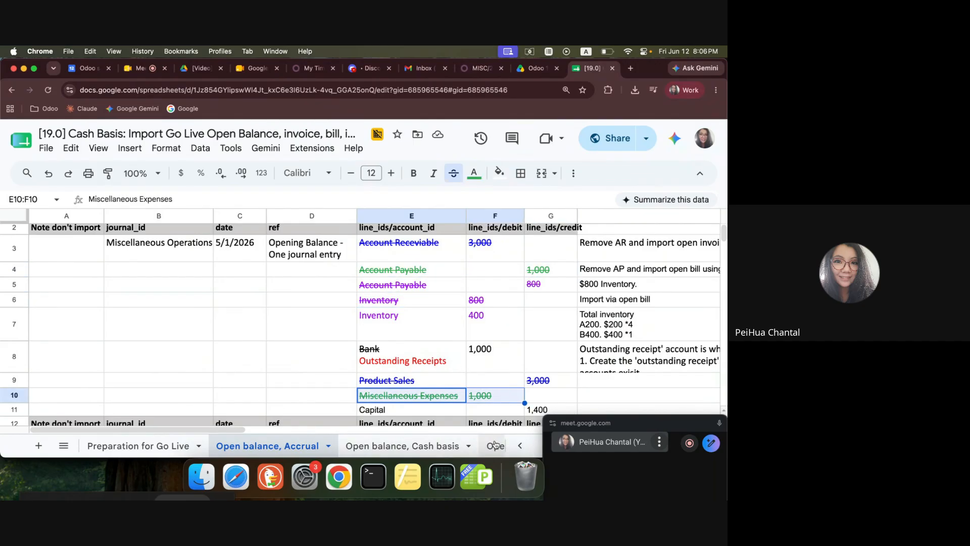
Examine the accounts, quantity and price of the "Open bill" lines and compare them with the struck-through Inventory debit on the accrual sheet.
{"action": "left_click", "coordinate": [496, 444]}
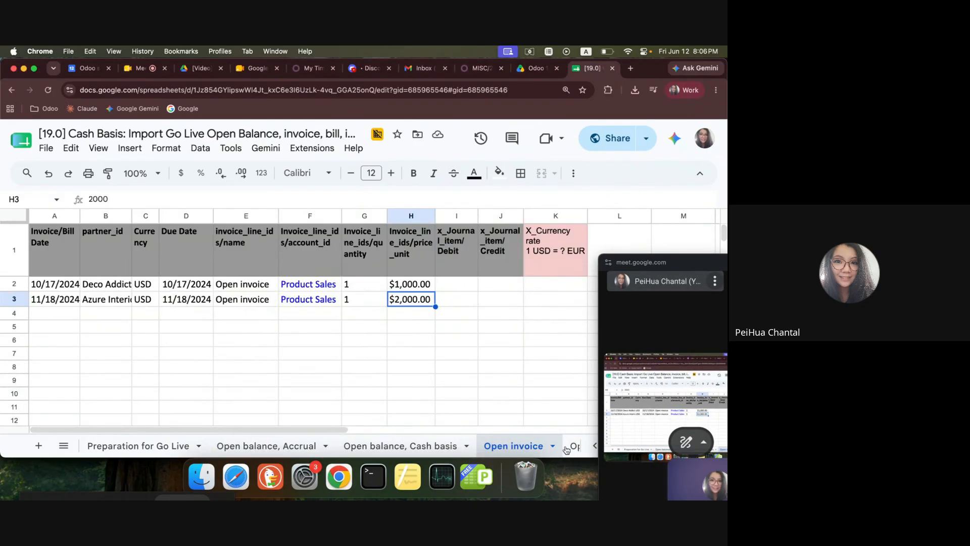
{"action": "left_click", "coordinate": [575, 446]}
{"action": "left_click", "coordinate": [441, 333]}
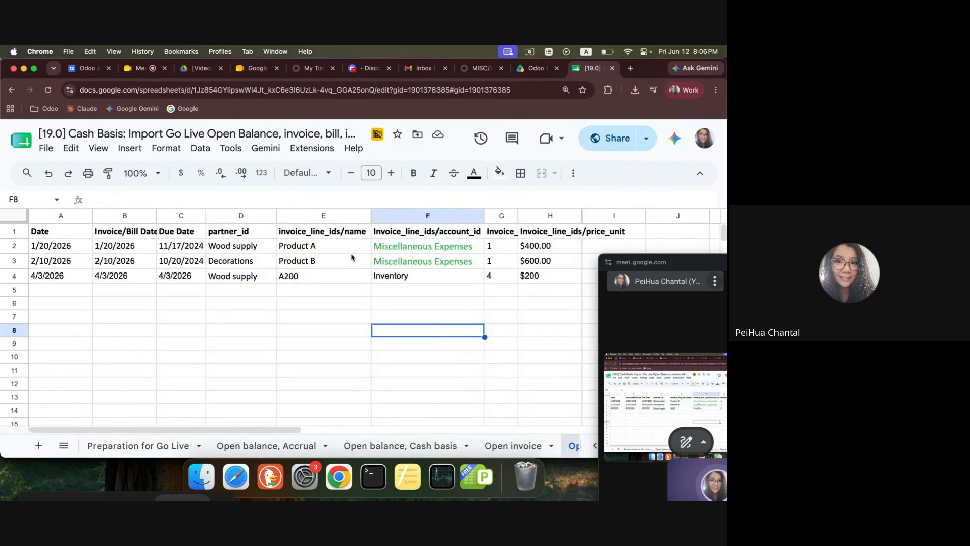
{"action": "left_click", "coordinate": [314, 247]}
{"action": "left_click_drag", "start_coordinate": [525, 247], "coordinate": [472, 261]}
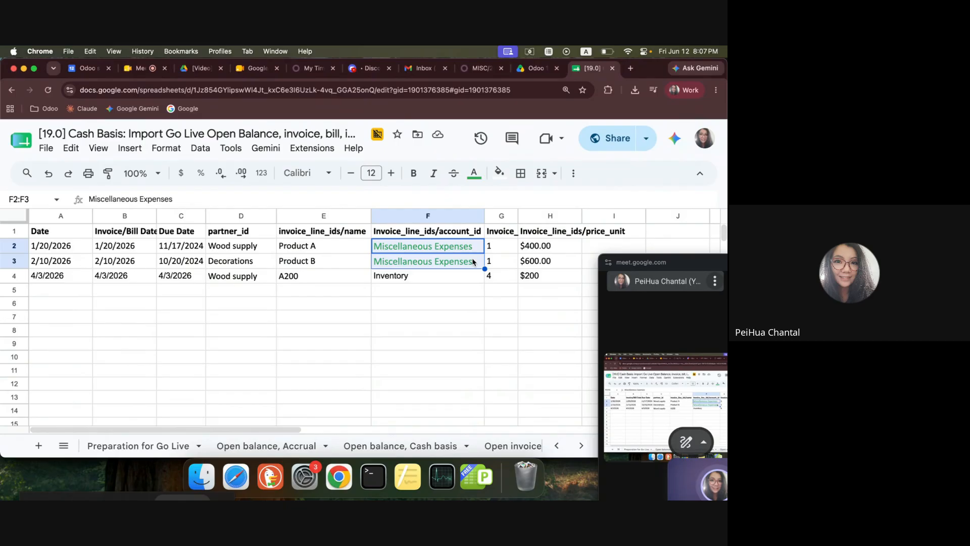
{"action": "left_click", "coordinate": [498, 276]}
{"action": "left_click", "coordinate": [539, 279]}
{"action": "left_click", "coordinate": [427, 282]}
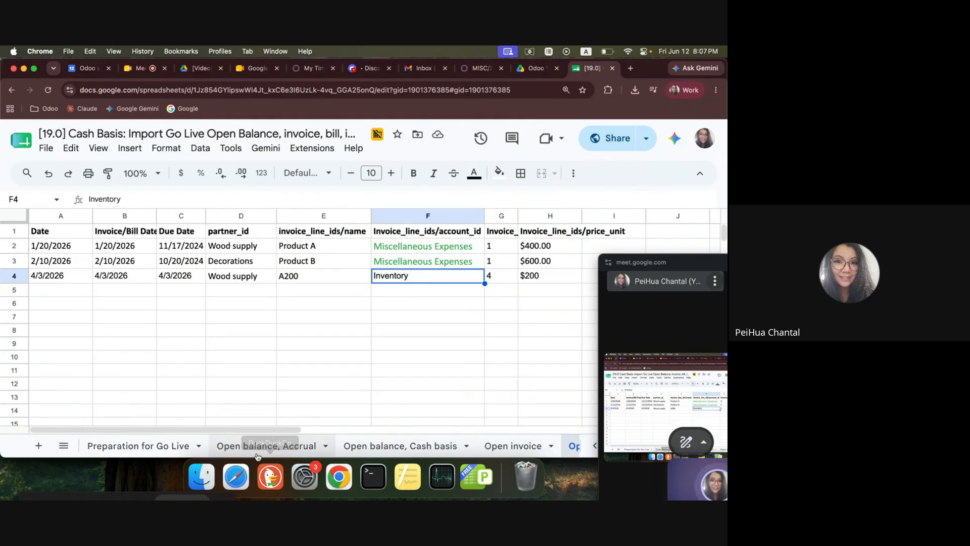
{"action": "left_click", "coordinate": [273, 445]}
{"action": "left_click_drag", "start_coordinate": [386, 305], "coordinate": [484, 305]}
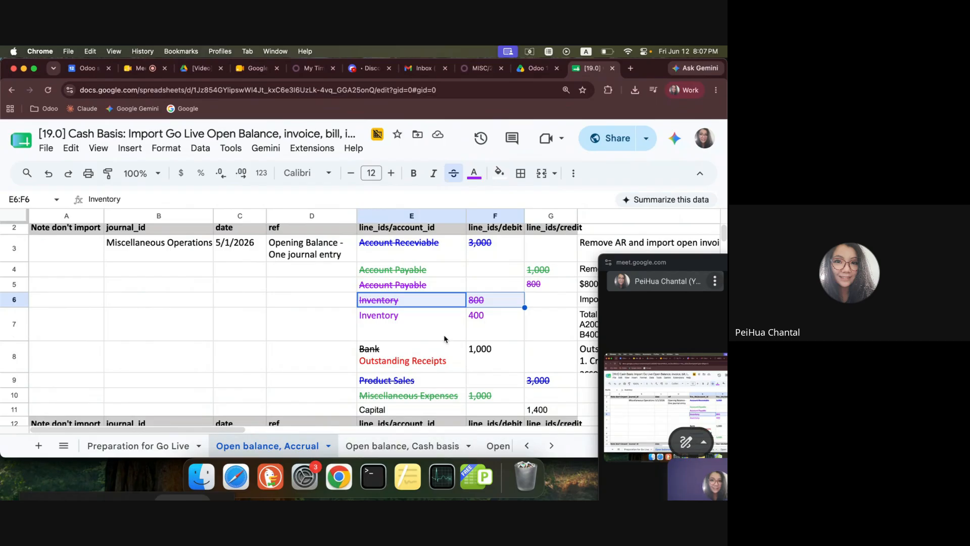
{"action": "left_click", "coordinate": [428, 256]}
Examine the unit prices and Product Sales accounts of both lines on the "Open invoice" sheet.
{"action": "left_click", "coordinate": [500, 446]}
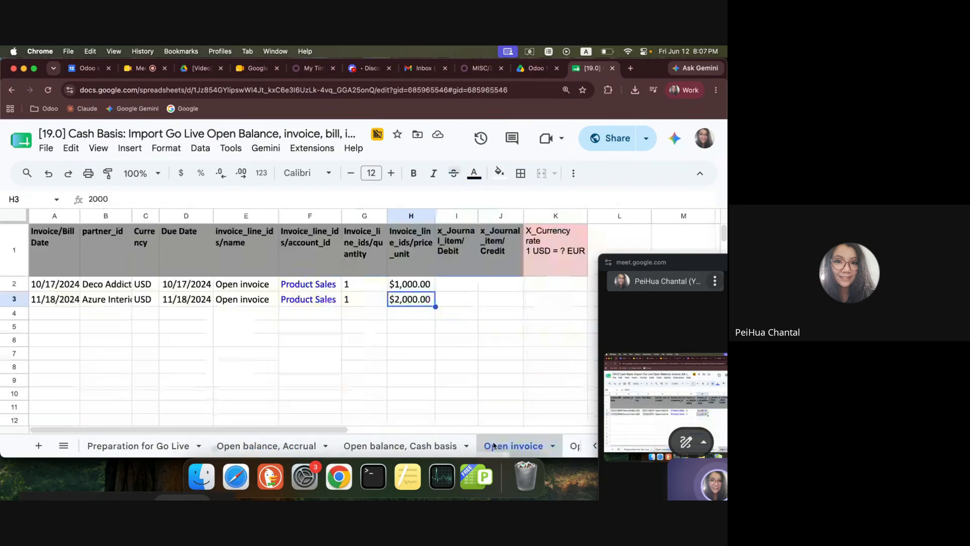
{"action": "left_click_drag", "start_coordinate": [421, 285], "coordinate": [424, 299]}
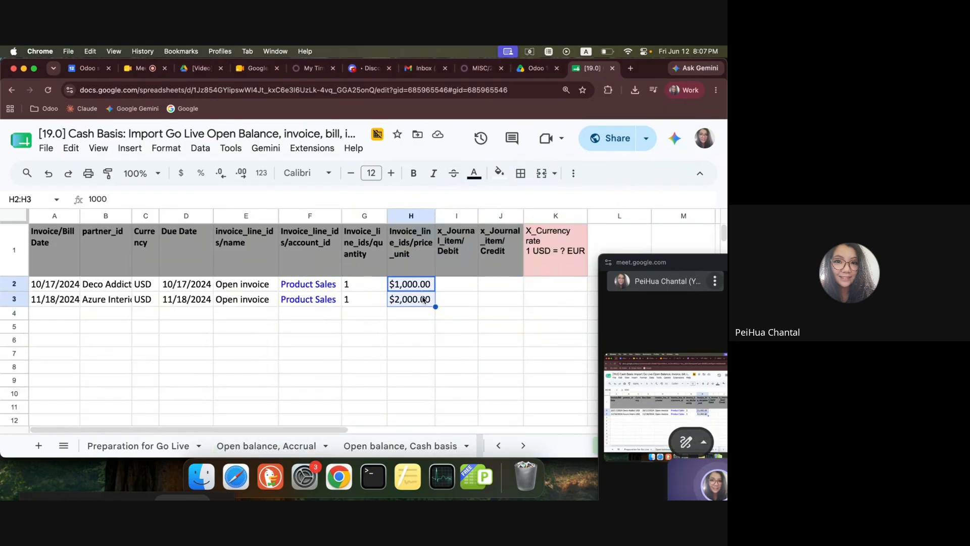
{"action": "left_click_drag", "start_coordinate": [310, 286], "coordinate": [313, 299]}
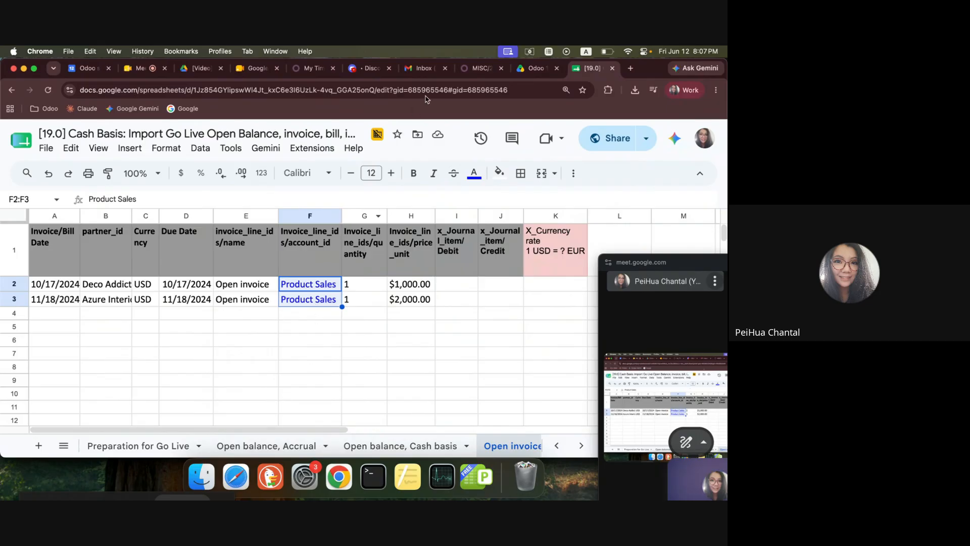
Switch to Odoo Accounting and open the customer invoices list.
{"action": "left_click", "coordinate": [481, 67]}
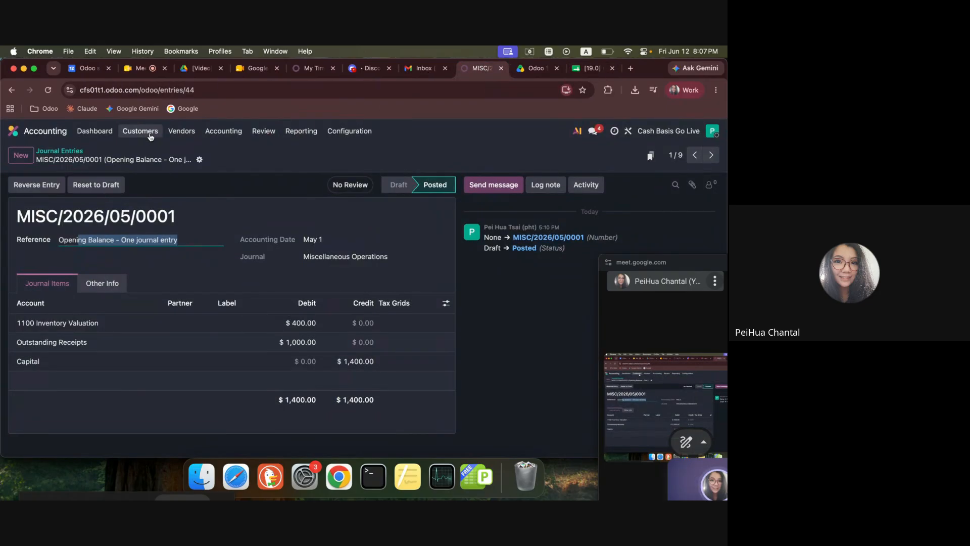
{"action": "left_click", "coordinate": [83, 151]}
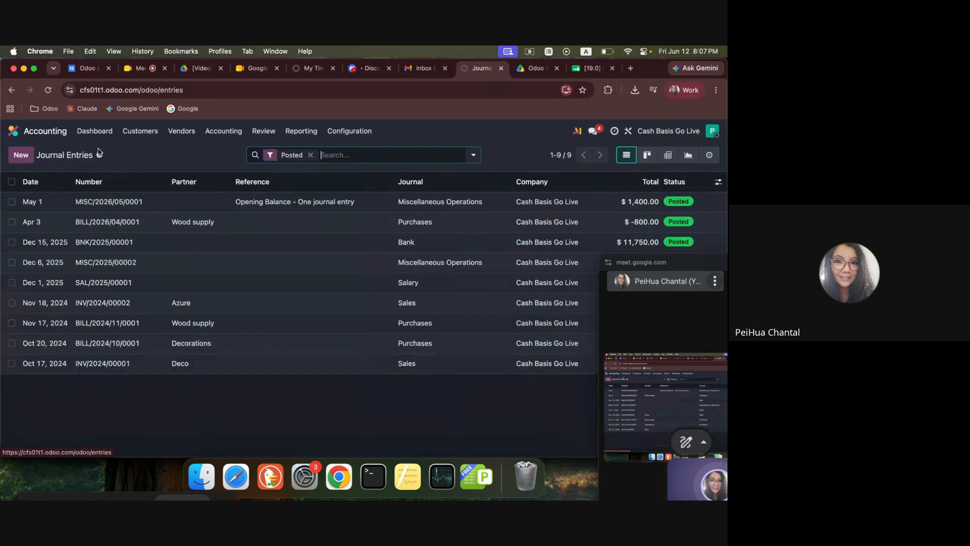
{"action": "left_click", "coordinate": [140, 131]}
{"action": "left_click", "coordinate": [141, 150]}
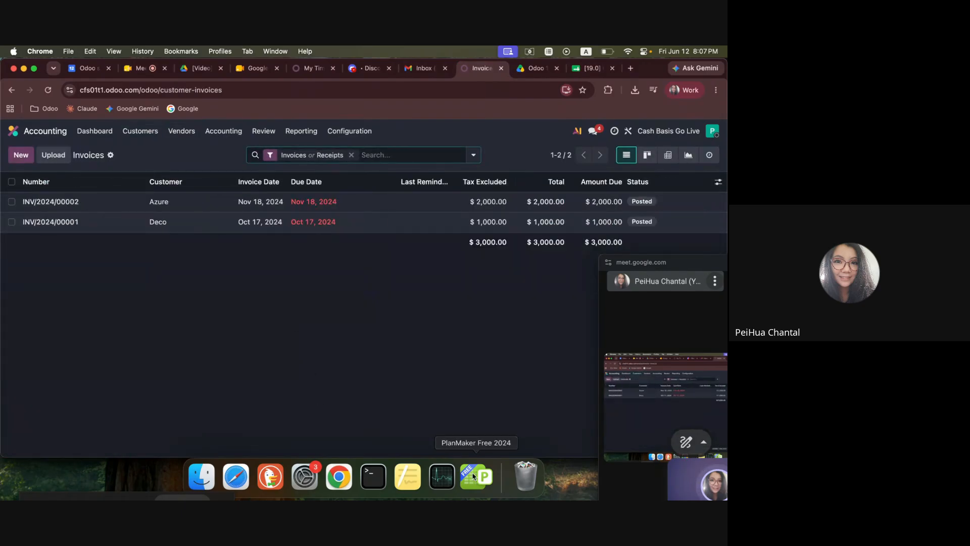
{"action": "left_click", "coordinate": [201, 476]}
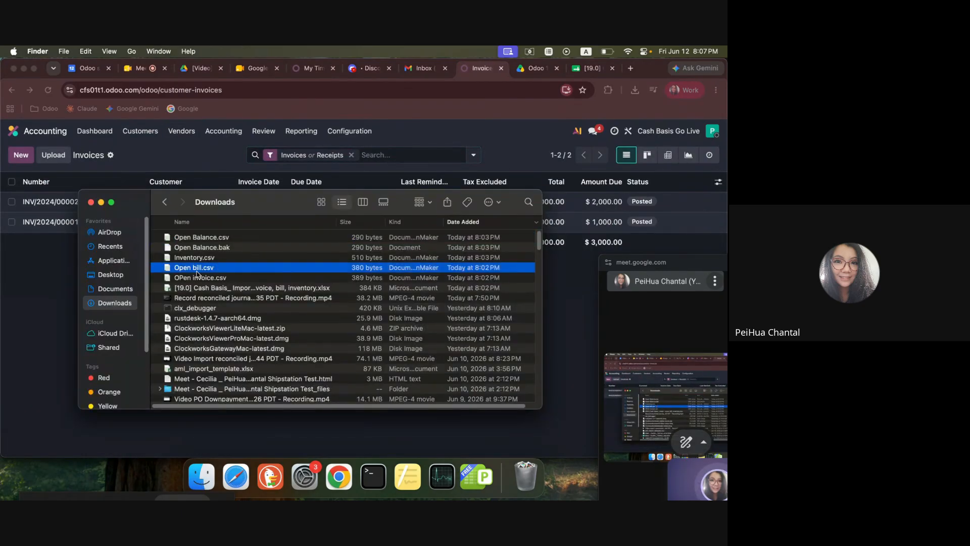
{"action": "double_click", "coordinate": [169, 287]}
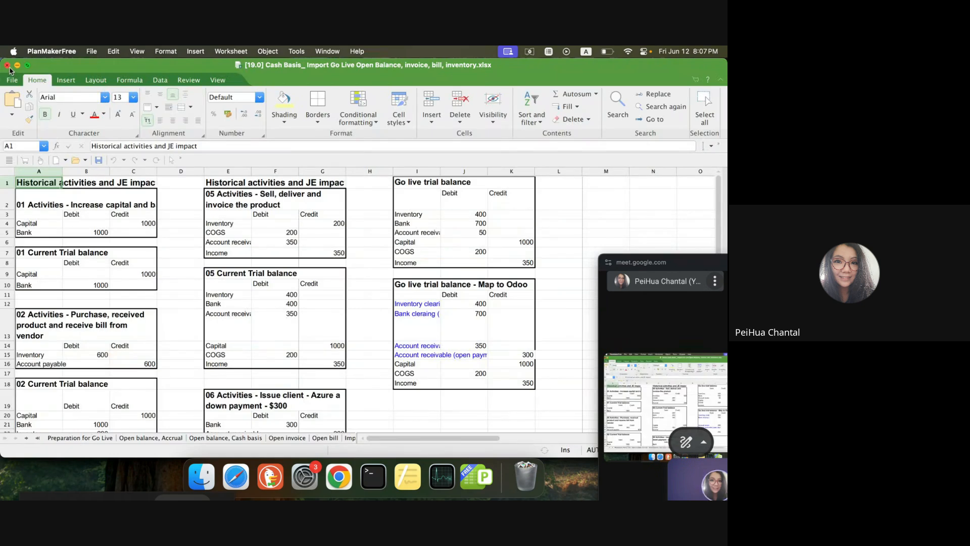
{"action": "left_click", "coordinate": [7, 65]}
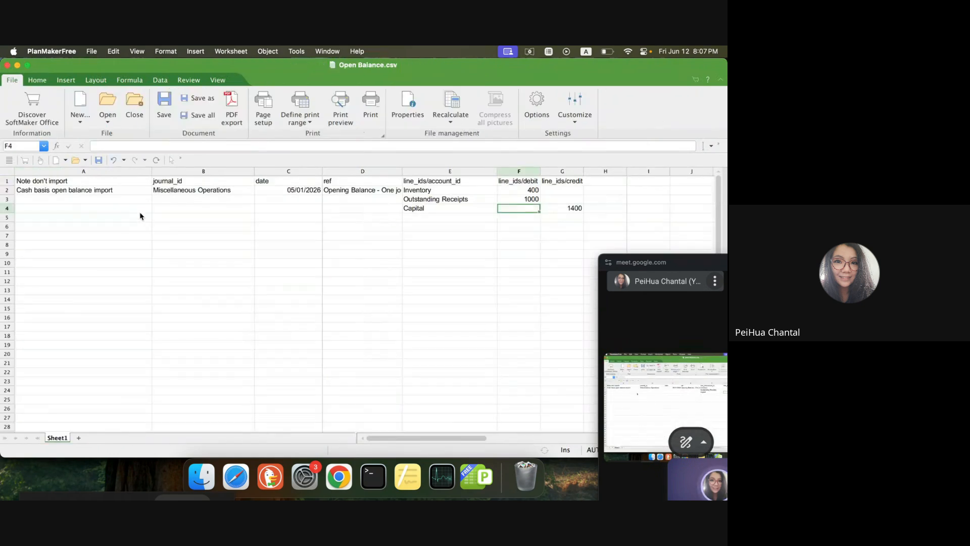
{"action": "left_click", "coordinate": [184, 237]}
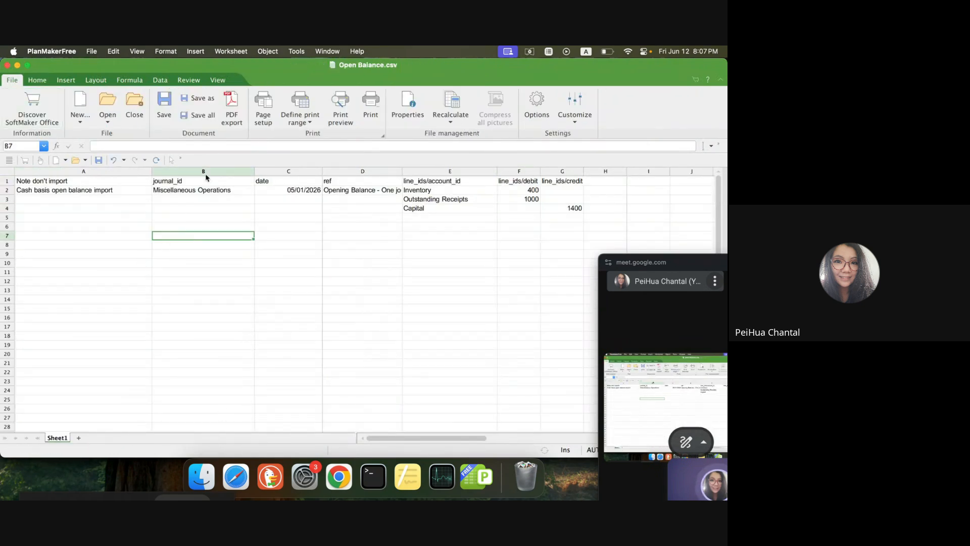
{"action": "left_click", "coordinate": [8, 66]}
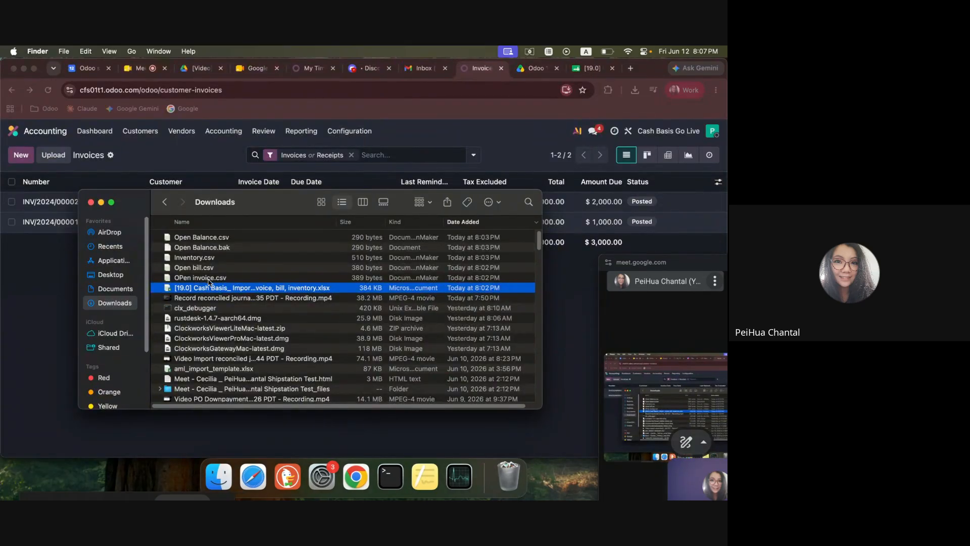
Open OPen invoice.csv from the Downloads folder as UTF-8 comma-separated text and widen the Invoice/Bill Date column.
{"action": "double_click", "coordinate": [208, 278]}
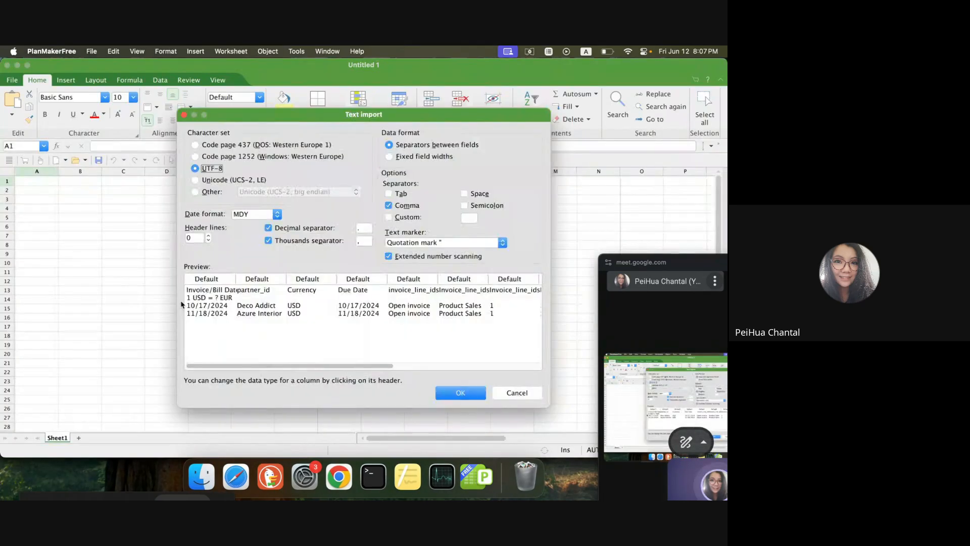
{"action": "left_click", "coordinate": [447, 390]}
{"action": "left_click", "coordinate": [169, 317]}
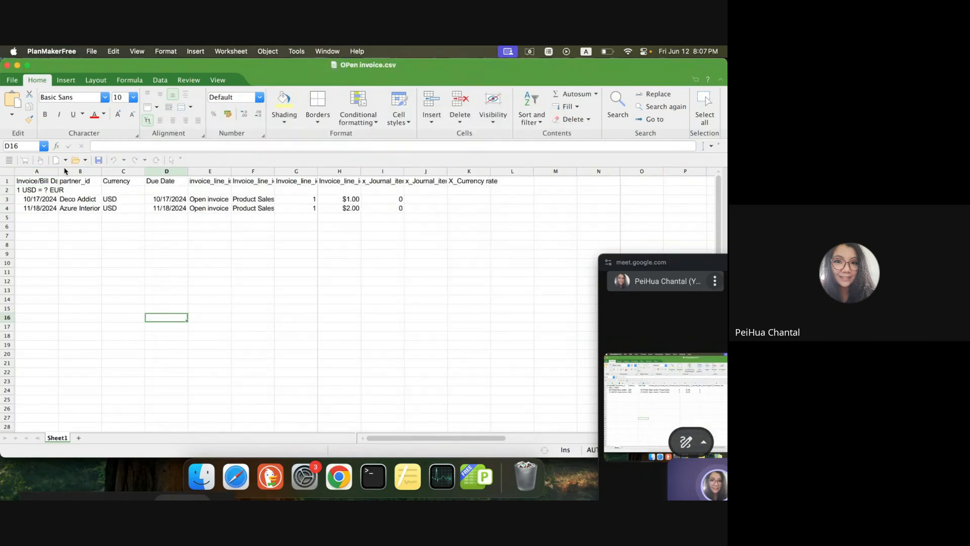
{"action": "left_click_drag", "start_coordinate": [60, 172], "coordinate": [111, 172]}
{"action": "left_click", "coordinate": [95, 245]}
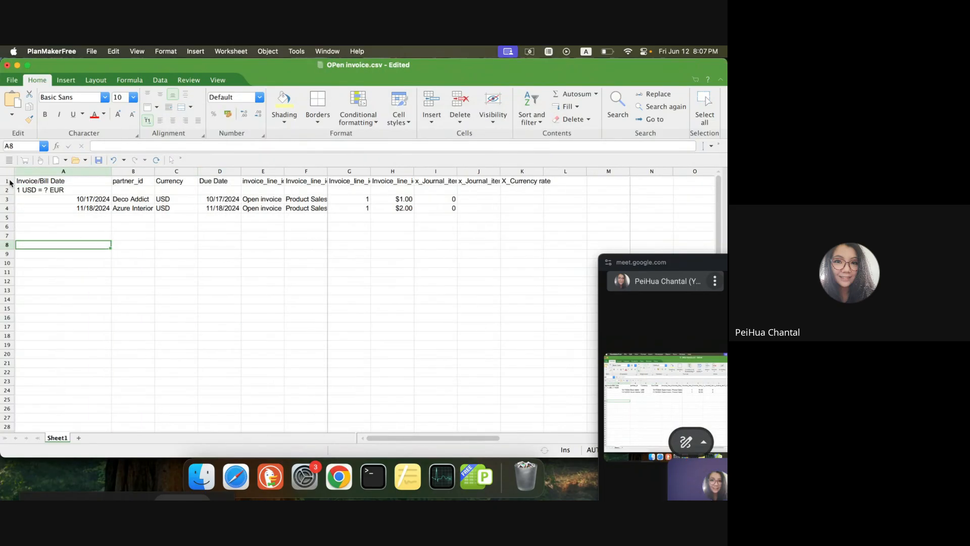
Delete the "1 USD = ? EUR" row beneath the headers of OPen invoice.csv.
{"action": "right_click", "coordinate": [10, 191]}
{"action": "left_click", "coordinate": [42, 258]}
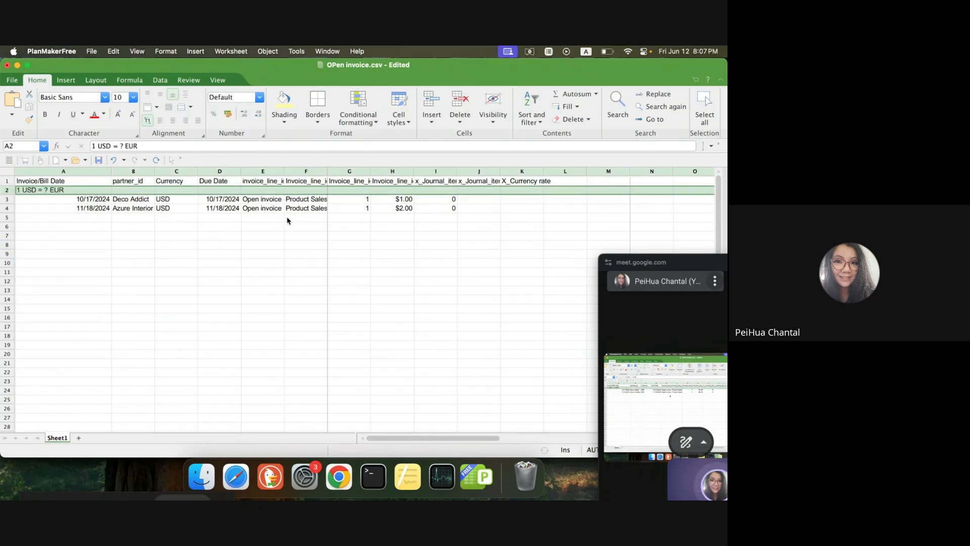
{"action": "left_click", "coordinate": [412, 193]}
{"action": "left_click", "coordinate": [400, 209]}
{"action": "left_click", "coordinate": [104, 468]}
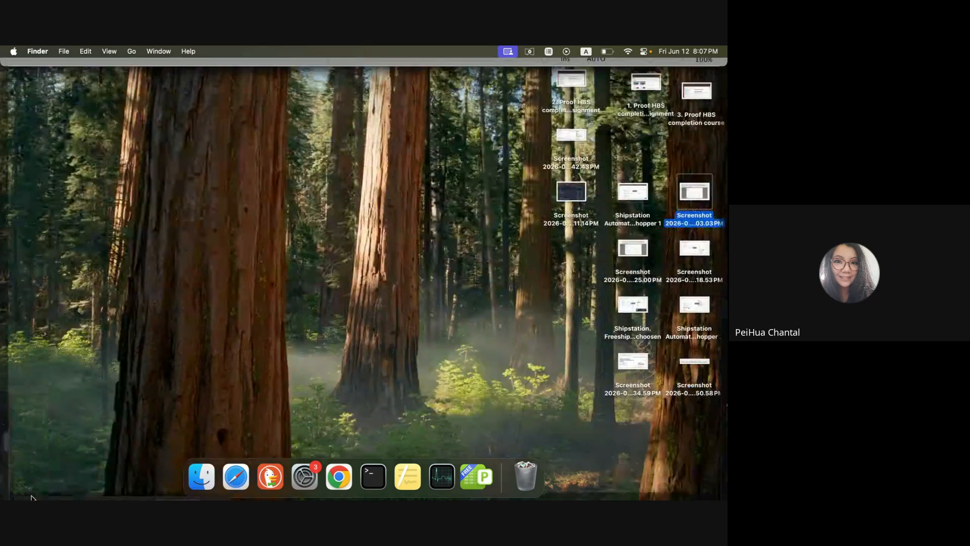
{"action": "left_click", "coordinate": [235, 67]}
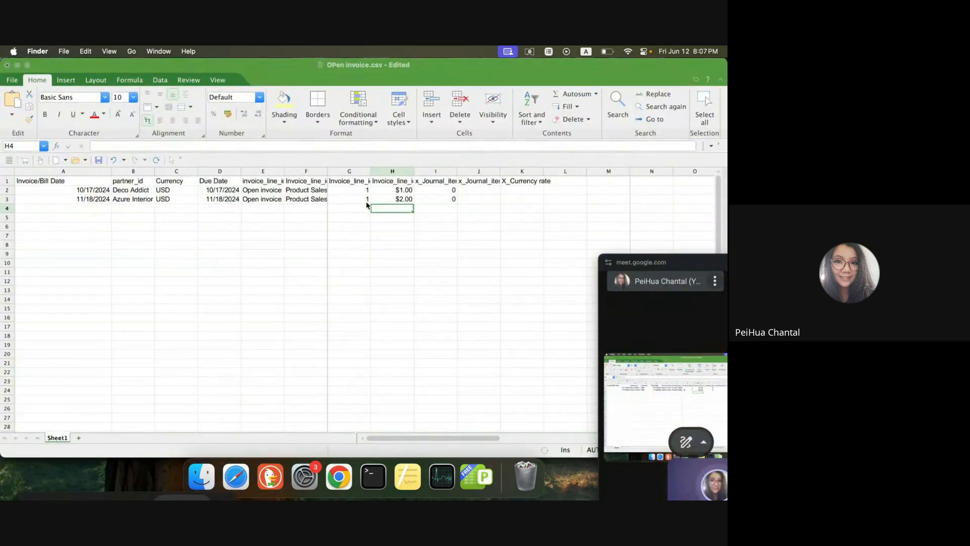
Check the partner_id values and the Product Sales account in OPen invoice.csv, and close the file.
{"action": "left_click", "coordinate": [141, 193]}
{"action": "left_click", "coordinate": [141, 193]}
{"action": "left_click", "coordinate": [139, 198]}
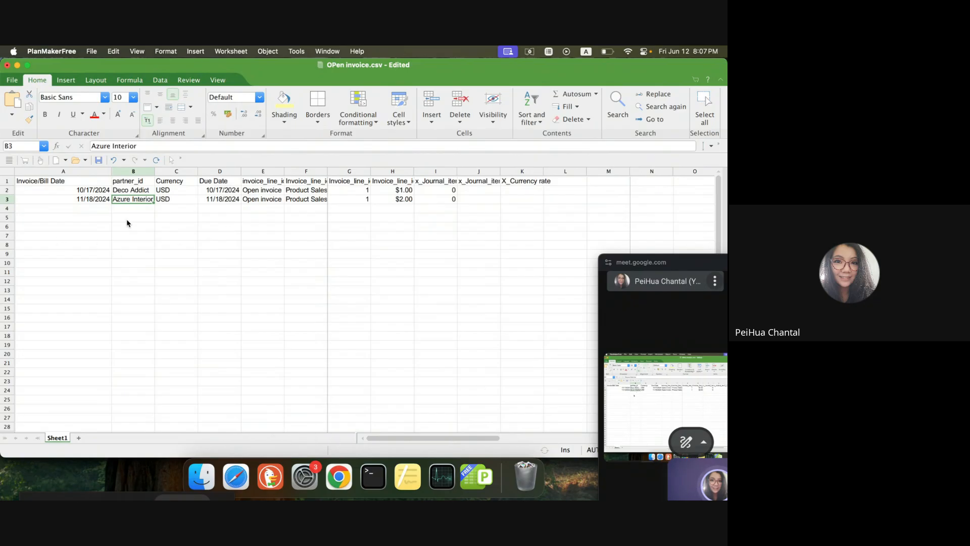
{"action": "left_click", "coordinate": [302, 199]}
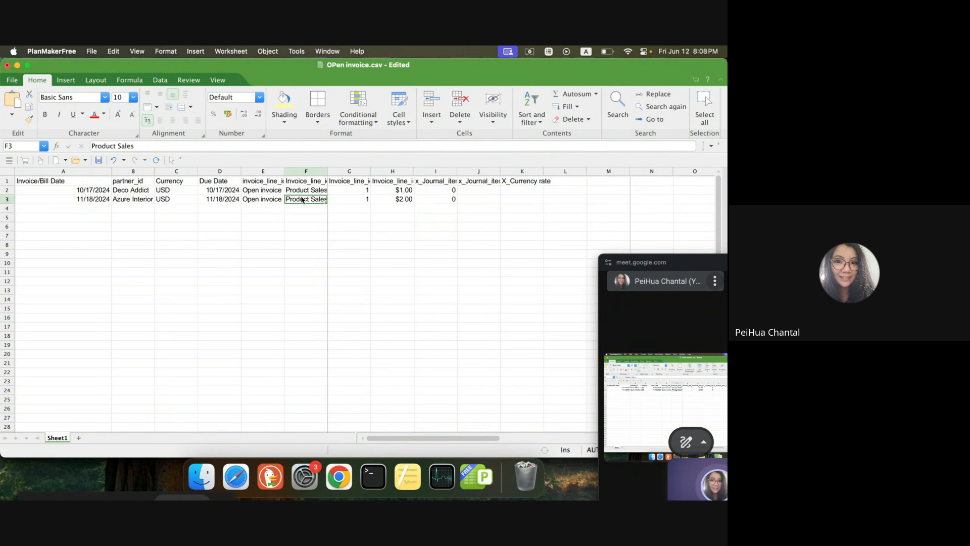
{"action": "left_click", "coordinate": [6, 65]}
{"action": "left_click", "coordinate": [361, 275]}
{"action": "key", "text": "Escape"}
Review the customers list in Odoo Accounting and return to the customer invoices list.
{"action": "left_click", "coordinate": [140, 131]}
{"action": "left_click", "coordinate": [146, 217]}
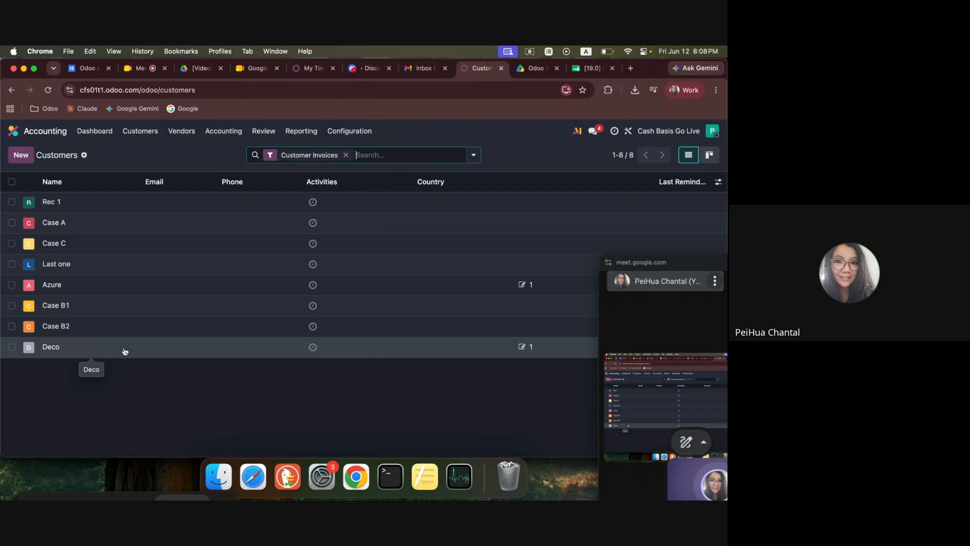
{"action": "left_click", "coordinate": [140, 130]}
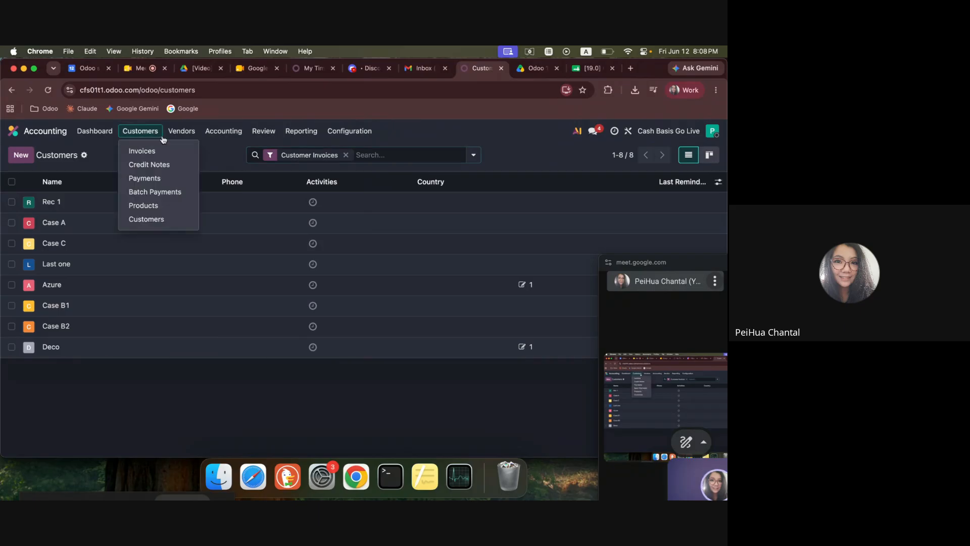
{"action": "left_click", "coordinate": [146, 150]}
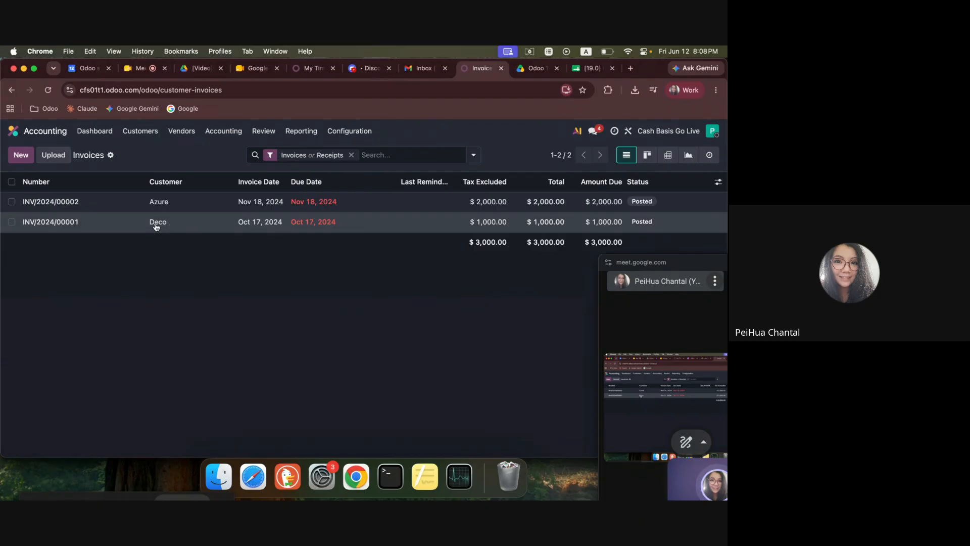
Examine the journal items of the posted Deco invoice and go back to the invoices list.
{"action": "left_click", "coordinate": [178, 231]}
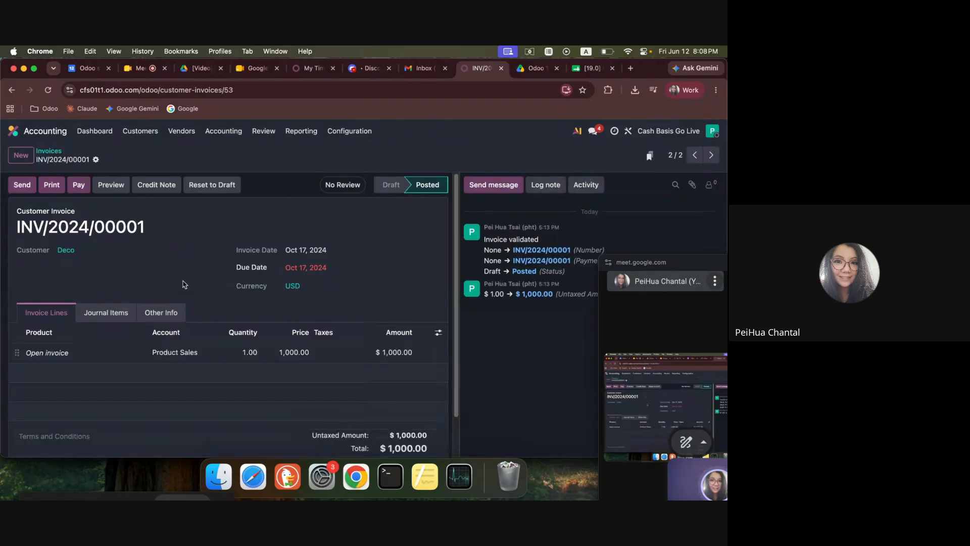
{"action": "left_click", "coordinate": [107, 314]}
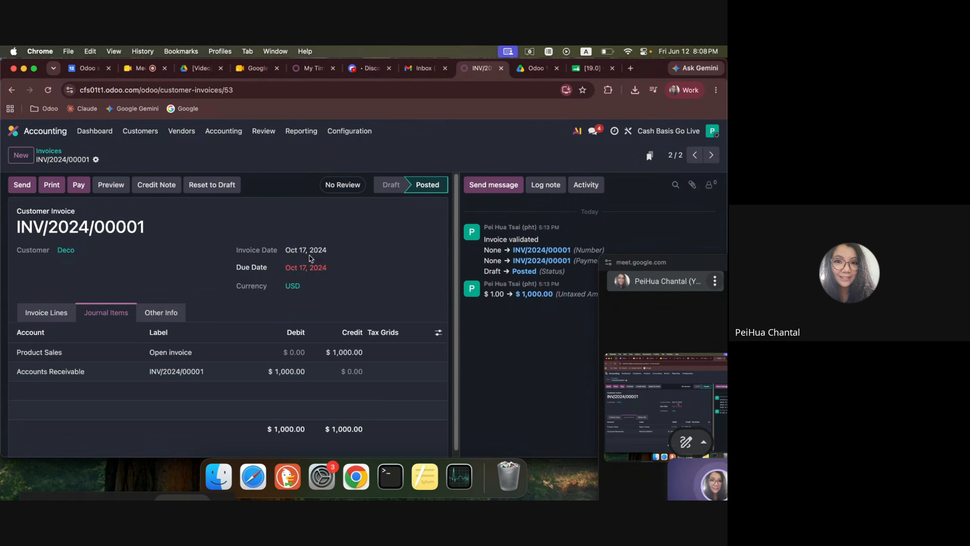
{"action": "left_click", "coordinate": [49, 150]}
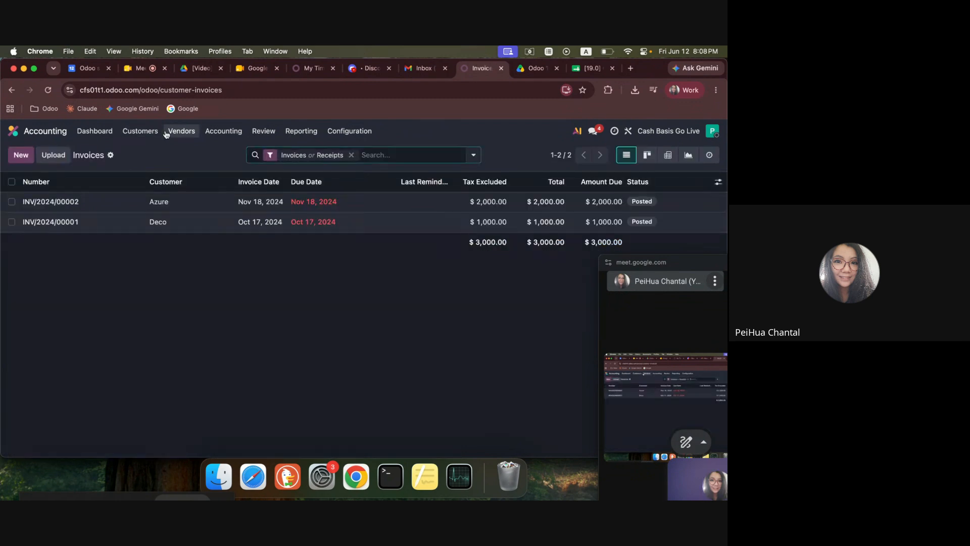
Open the vendor bills list and examine the invoice lines of both Wood supply bills and the Decorations bill.
{"action": "left_click", "coordinate": [181, 131]}
{"action": "left_click", "coordinate": [183, 149]}
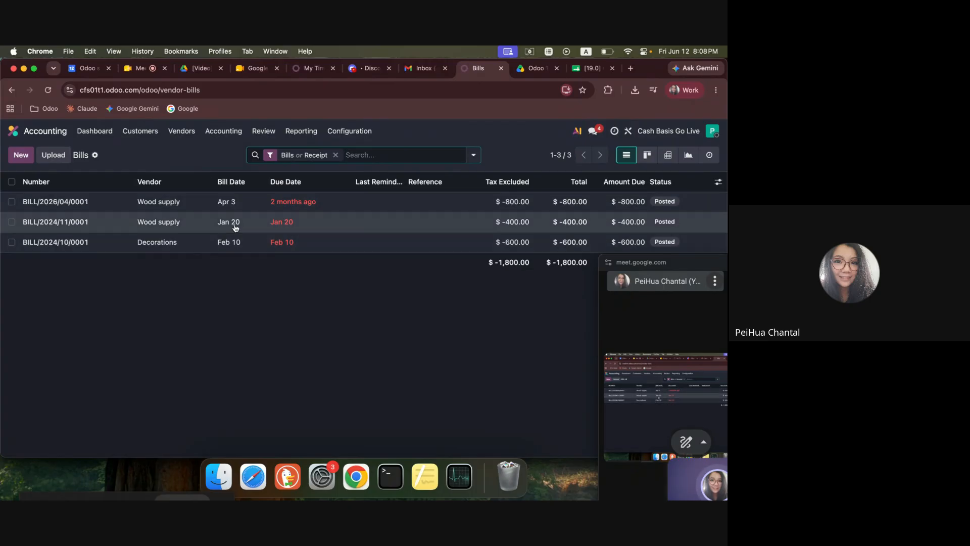
{"action": "left_click", "coordinate": [469, 223]}
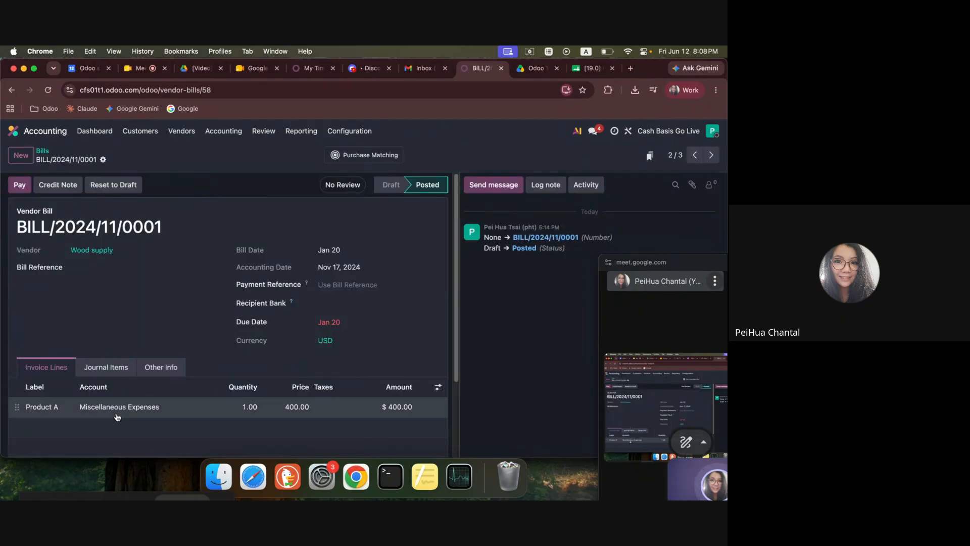
{"action": "left_click", "coordinate": [40, 155]}
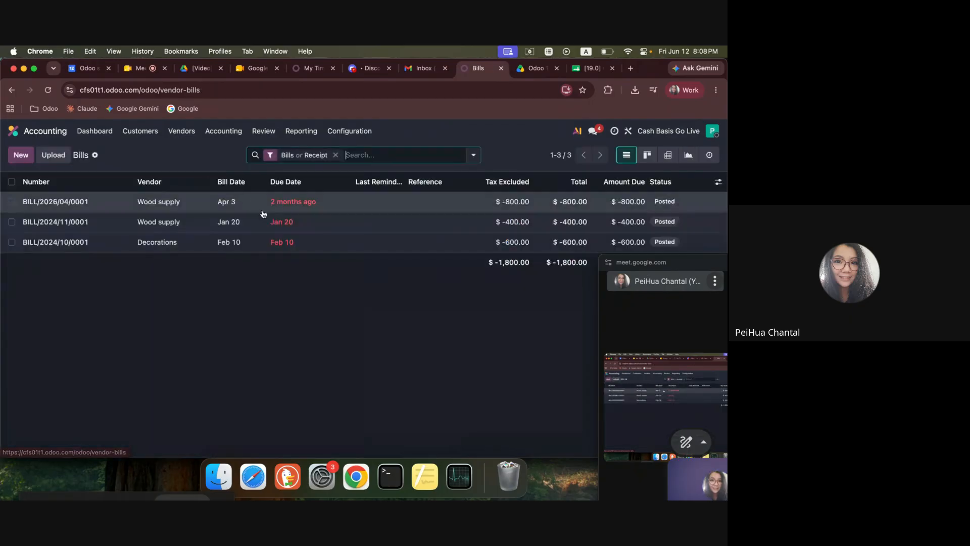
{"action": "left_click", "coordinate": [303, 243]}
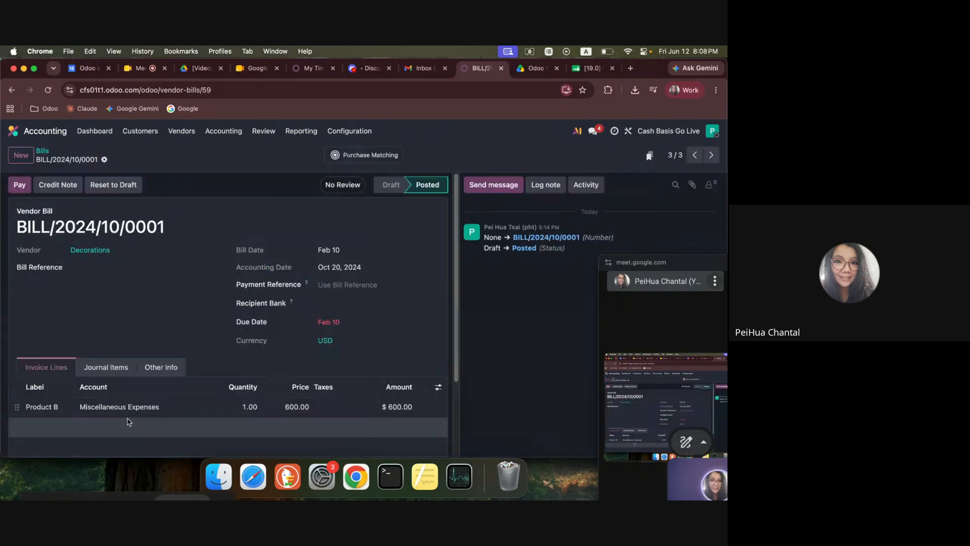
{"action": "left_click", "coordinate": [43, 151]}
{"action": "left_click", "coordinate": [519, 204]}
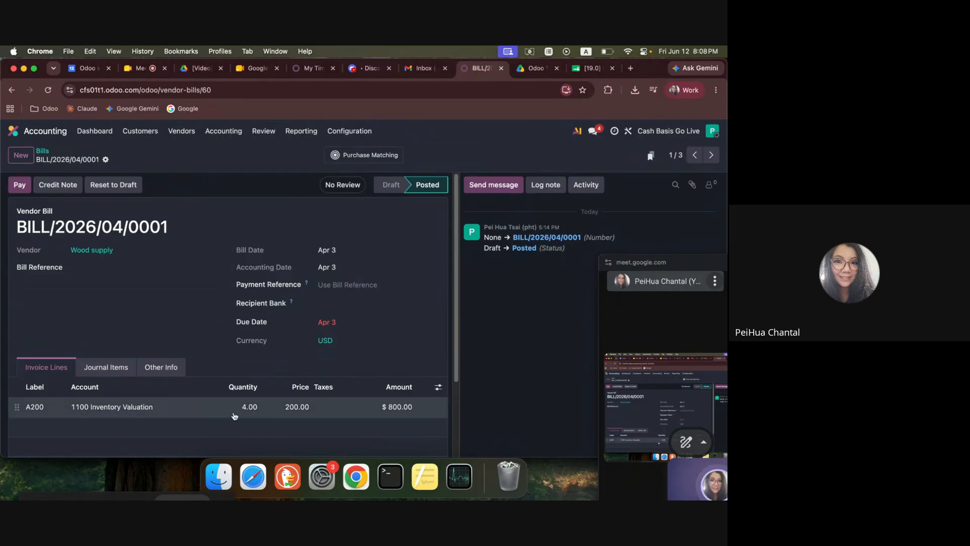
{"action": "left_click", "coordinate": [43, 151]}
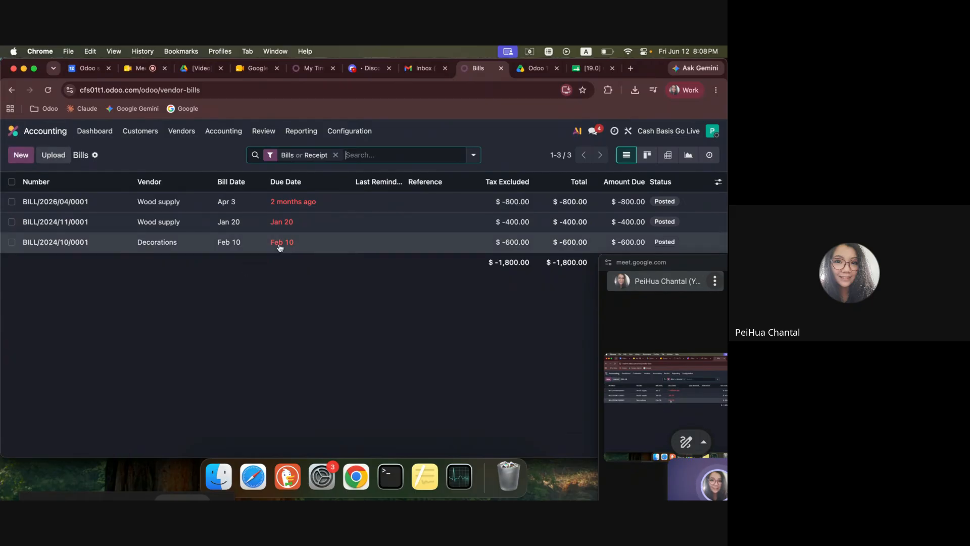
Switch to the Odoo Inventory app and open the Physical Inventory list.
{"action": "left_click", "coordinate": [29, 131]}
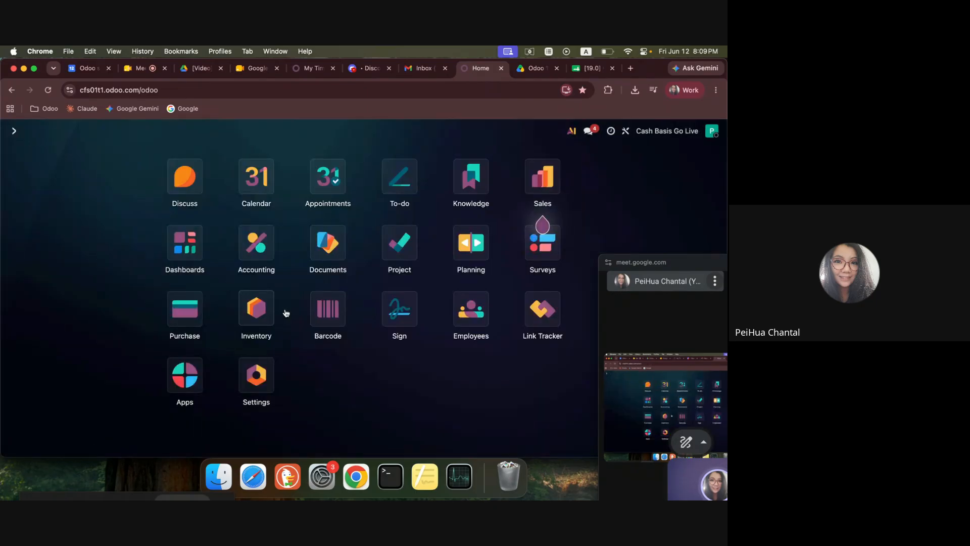
{"action": "left_click", "coordinate": [257, 314]}
{"action": "left_click", "coordinate": [127, 131]}
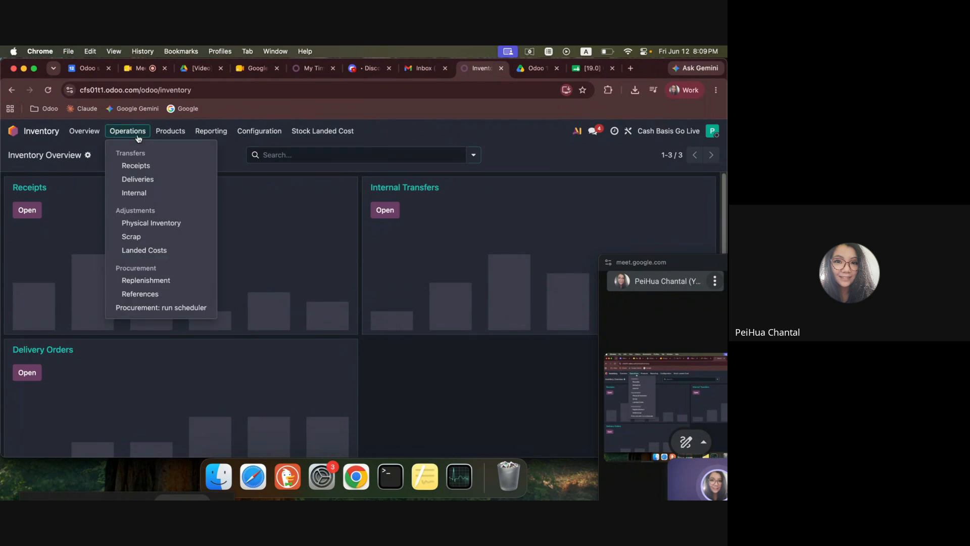
{"action": "left_click", "coordinate": [153, 225]}
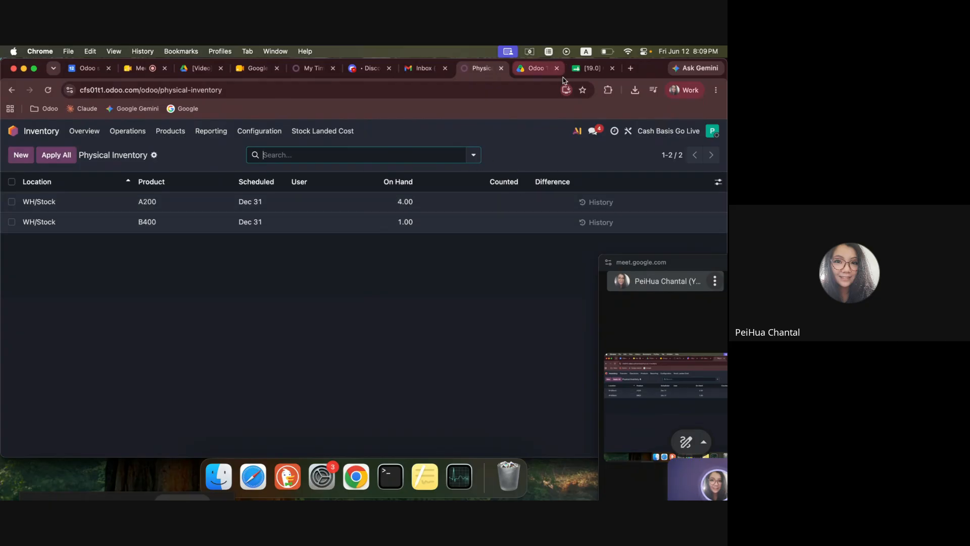
Examine the products and counted quantities for A200 and B400 on the spreadsheet's "Import inventory qty" sheet.
{"action": "left_click", "coordinate": [591, 68]}
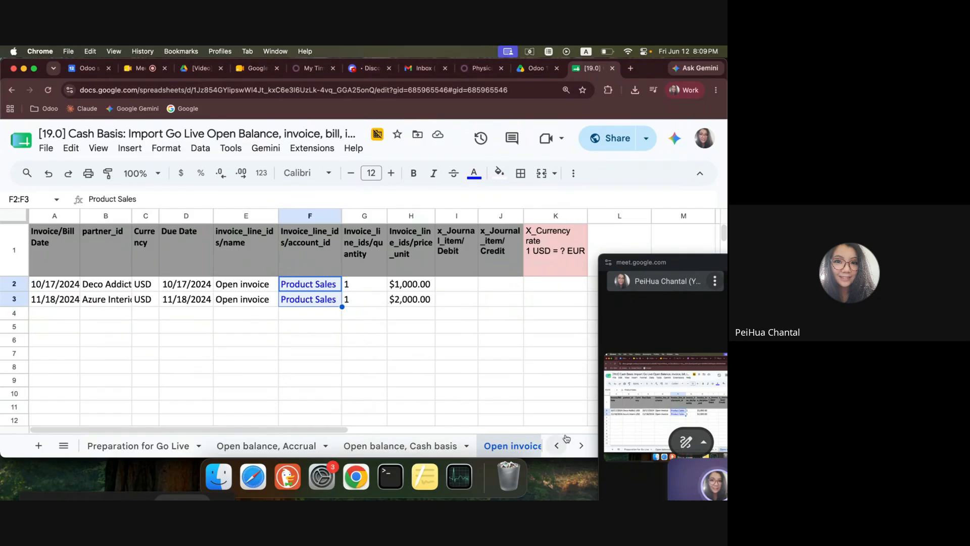
{"action": "left_click", "coordinate": [580, 445]}
{"action": "left_click", "coordinate": [425, 446]}
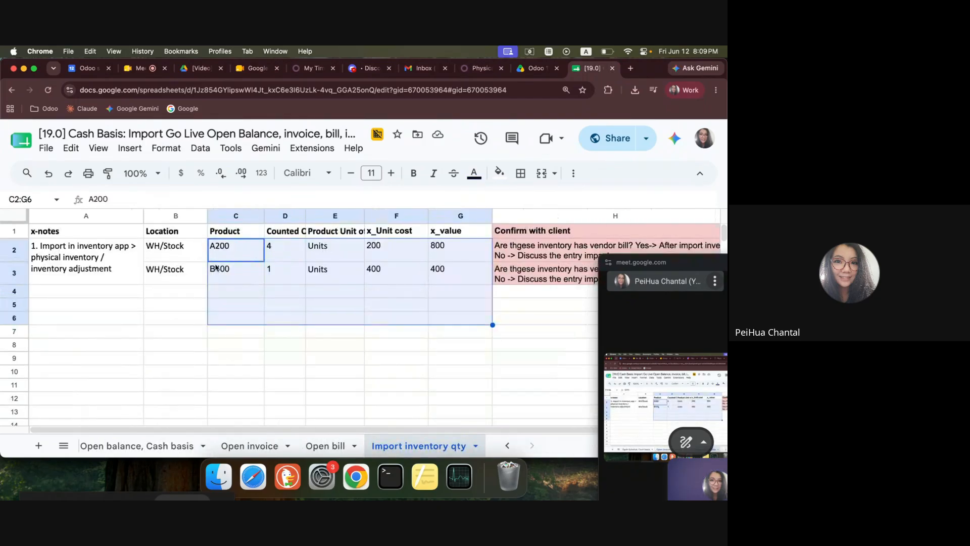
{"action": "left_click", "coordinate": [223, 251]}
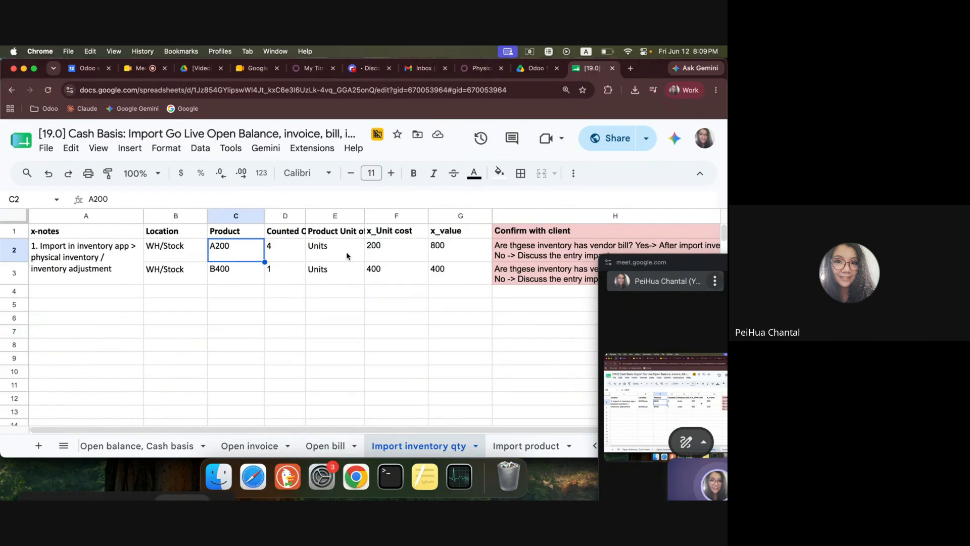
{"action": "left_click", "coordinate": [278, 255]}
{"action": "left_click", "coordinate": [240, 273]}
{"action": "left_click", "coordinate": [280, 278]}
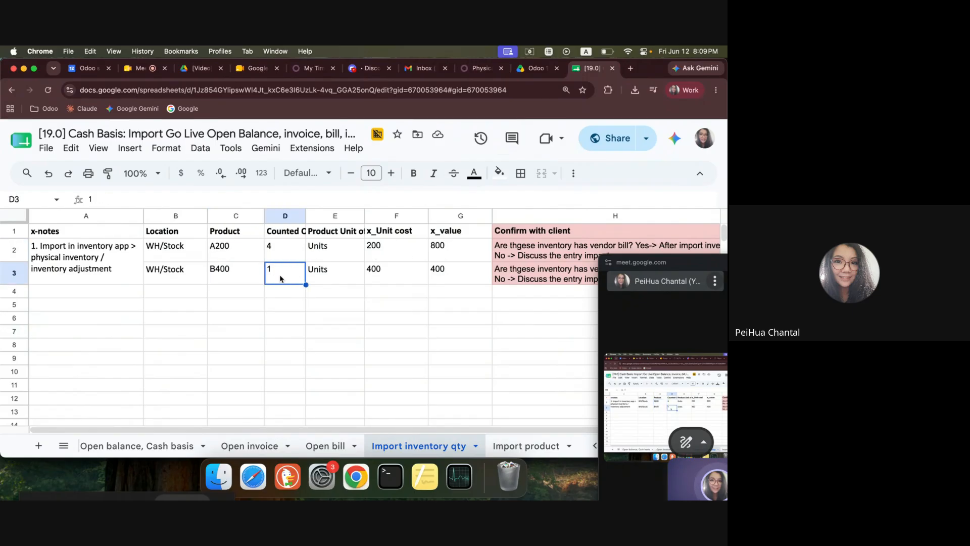
Return to Odoo Inventory and open the list of internal locations.
{"action": "key", "text": "super+8"}
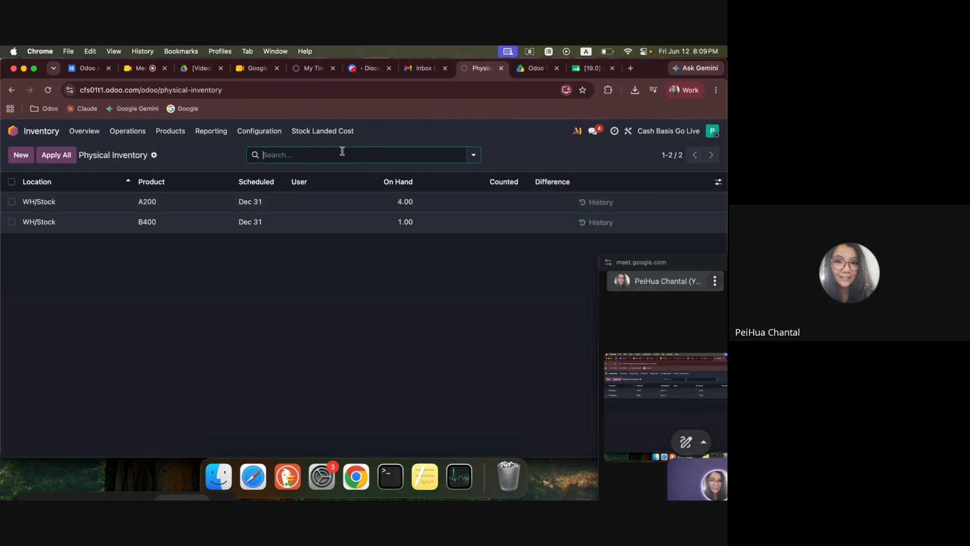
{"action": "left_click", "coordinate": [255, 132]}
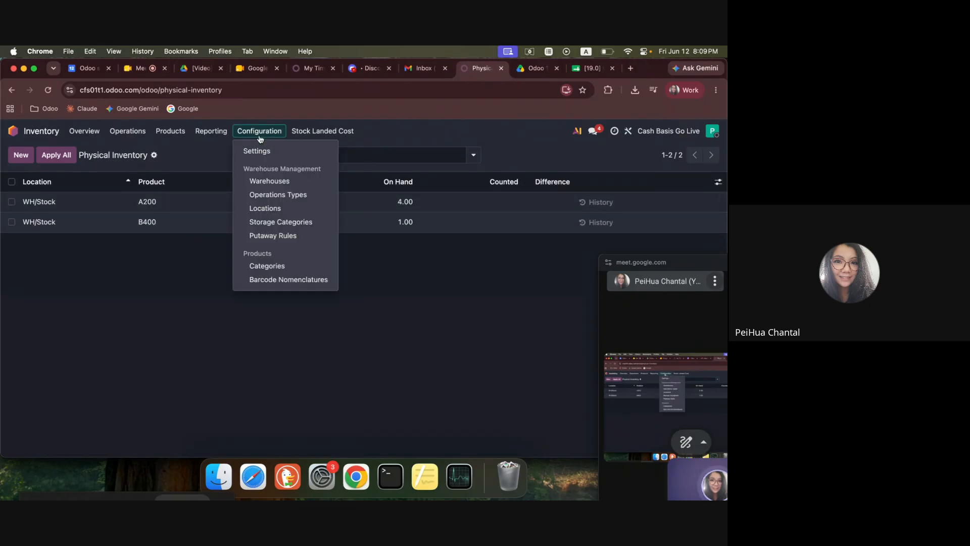
{"action": "left_click", "coordinate": [287, 208]}
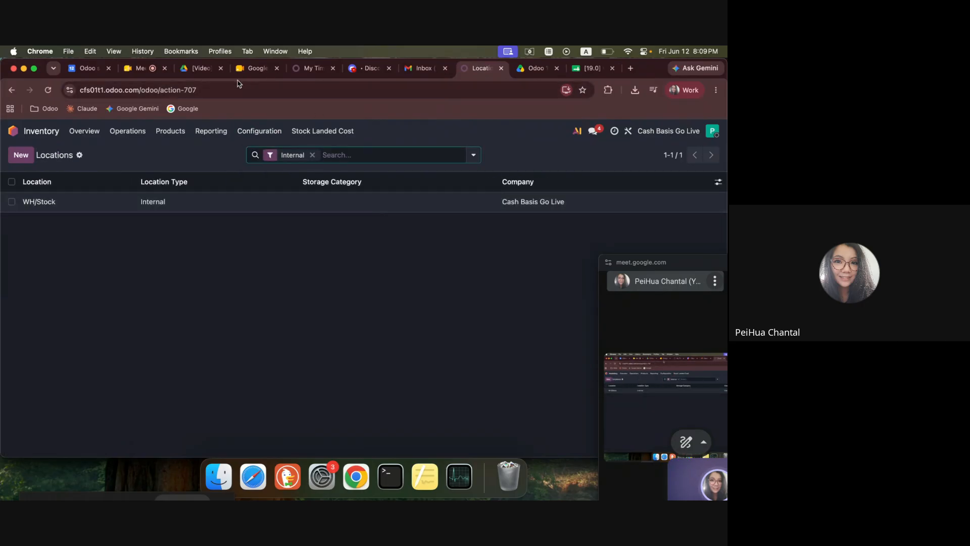
Dismiss the Google Meet attention notice and return to the Odoo Locations list.
{"action": "left_click", "coordinate": [411, 349]}
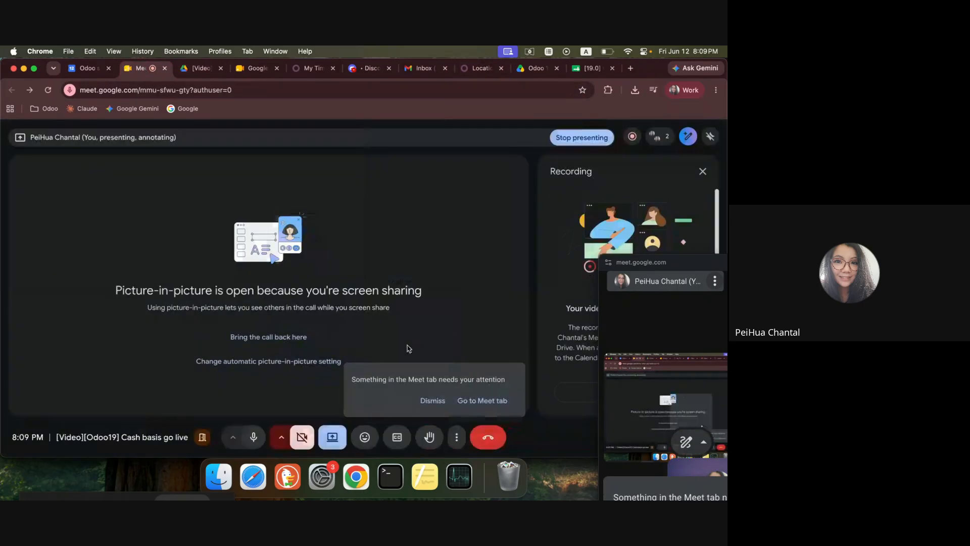
{"action": "left_click", "coordinate": [430, 400]}
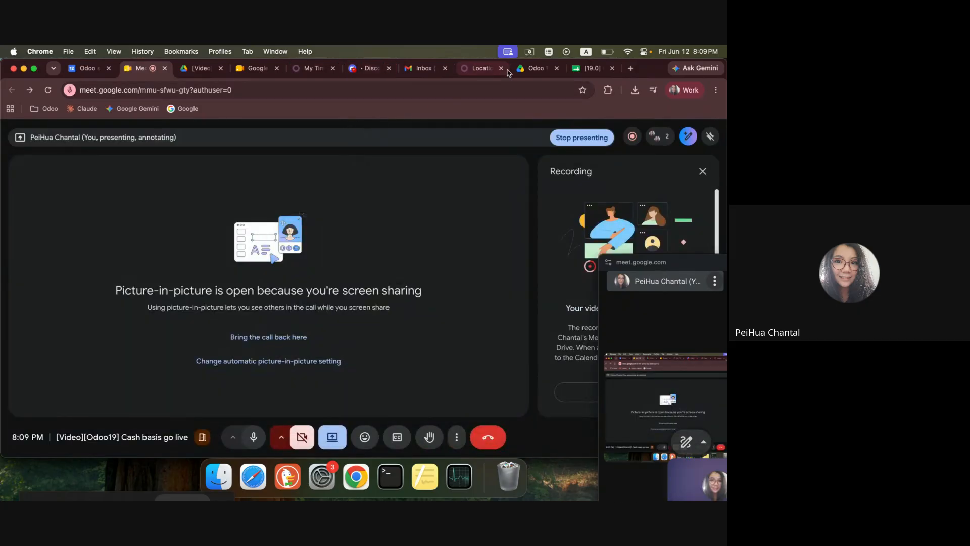
{"action": "left_click", "coordinate": [484, 73]}
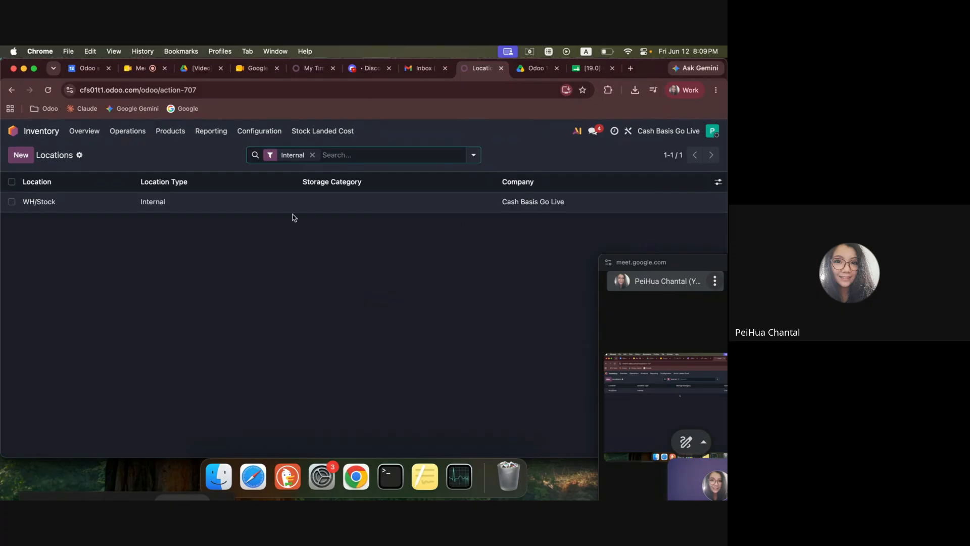
Remove the Internal filter from Locations, check the Inventory adjustment location's Loss Account, and return to the list.
{"action": "left_click", "coordinate": [312, 154]}
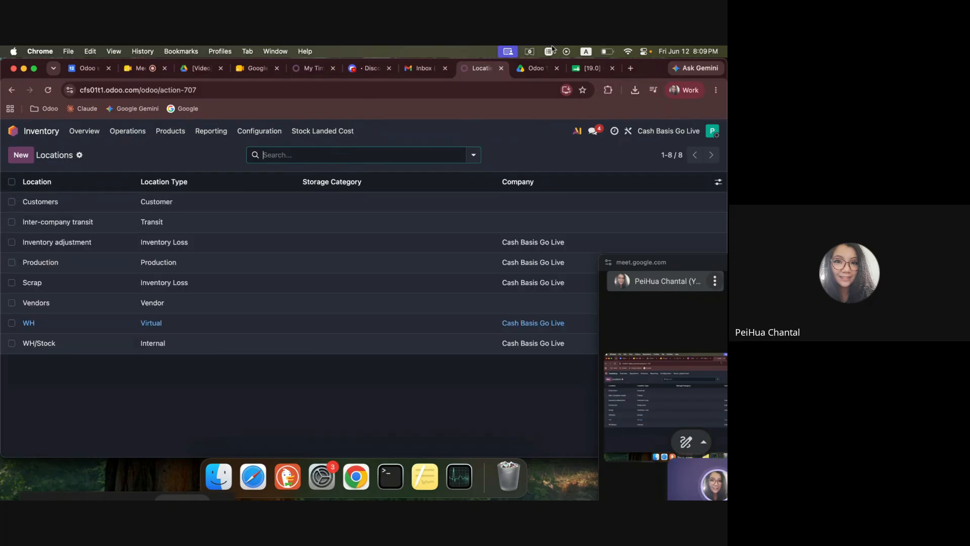
{"action": "left_click", "coordinate": [78, 248]}
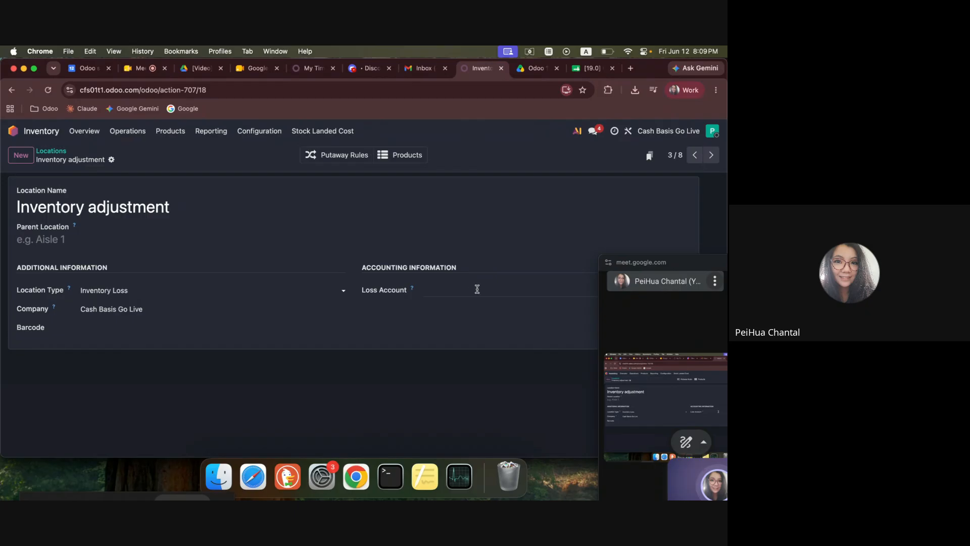
{"action": "left_click", "coordinate": [64, 152]}
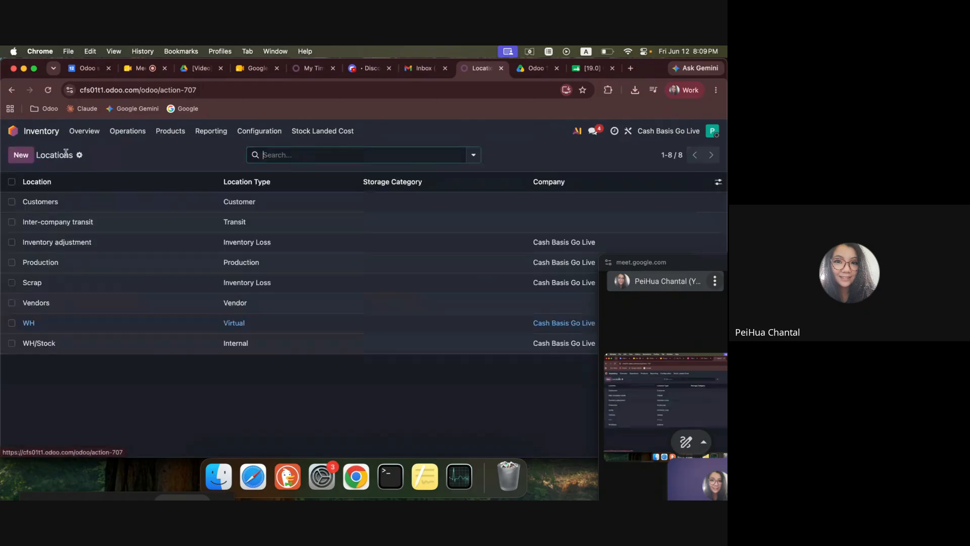
In Physical Inventory, add a WH/Stock line for Product A with a counted quantity of 1 and apply it.
{"action": "left_click", "coordinate": [128, 131]}
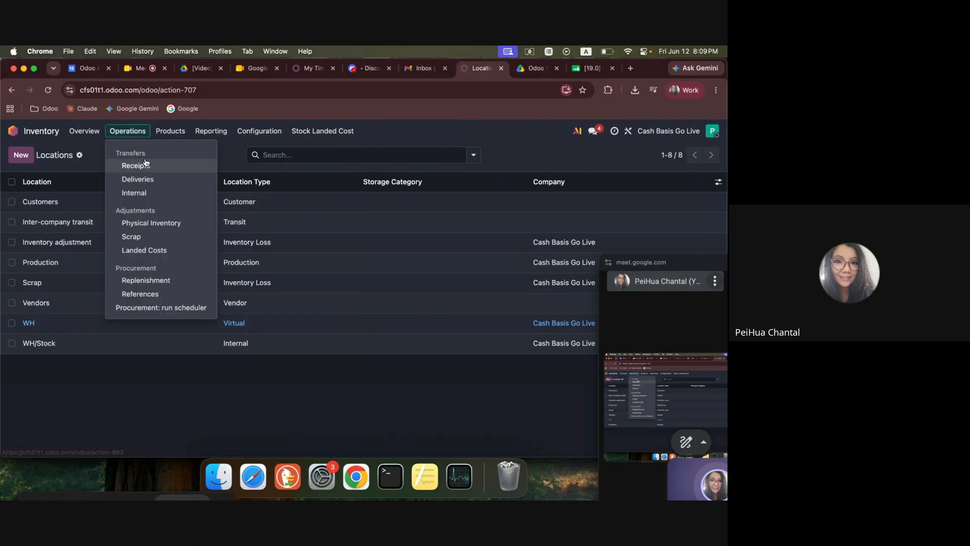
{"action": "left_click", "coordinate": [173, 228]}
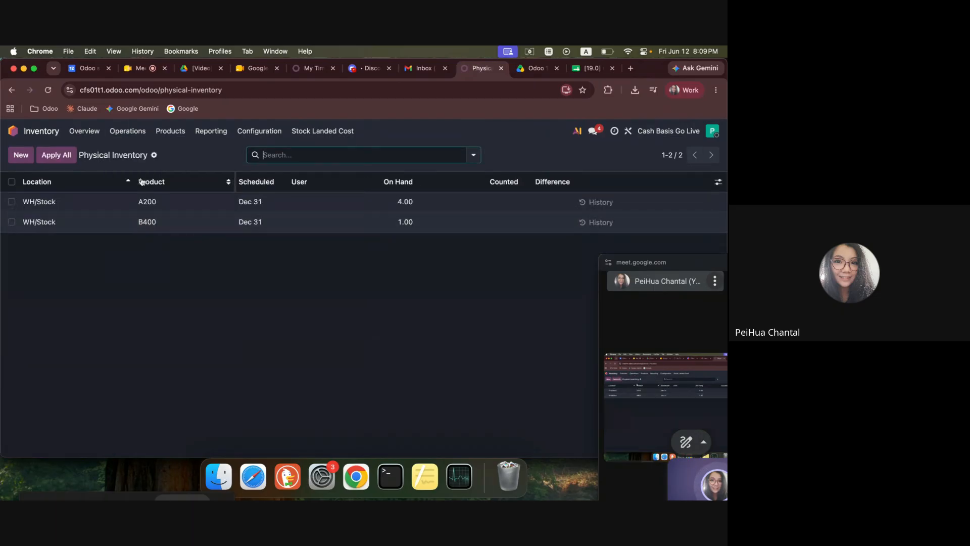
{"action": "left_click", "coordinate": [15, 160]}
{"action": "left_click", "coordinate": [150, 250]}
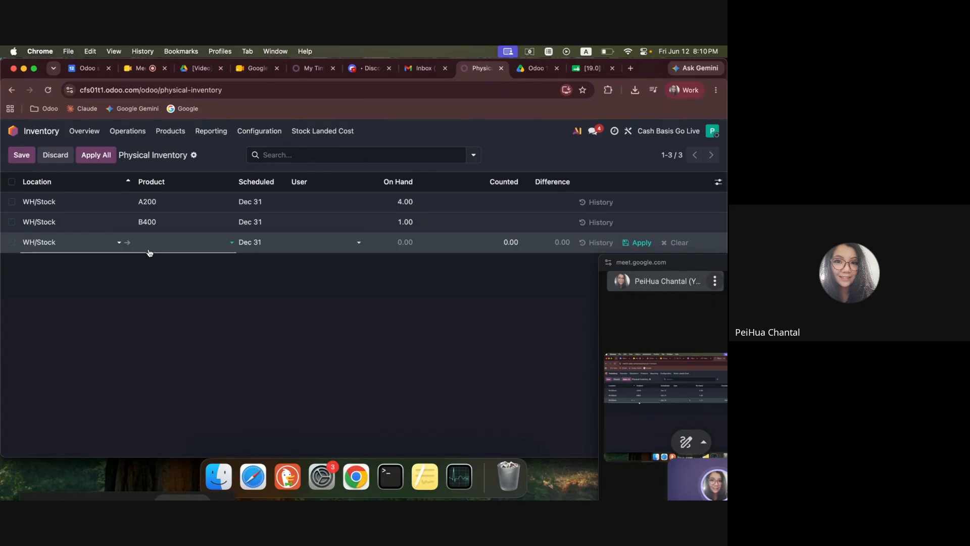
{"action": "type", "text": "r"}
{"action": "key", "text": "BackSpace"}
{"action": "type", "text": "Pr"}
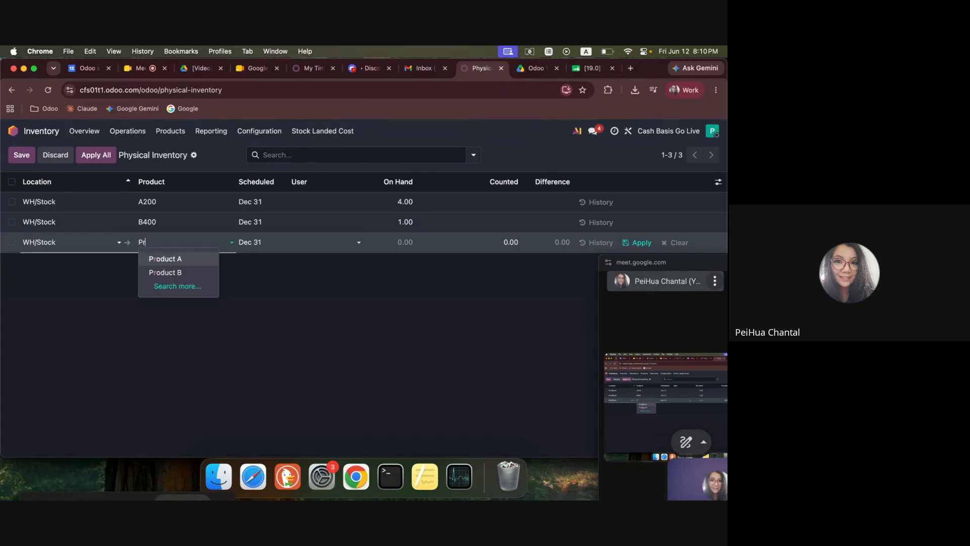
{"action": "left_click", "coordinate": [165, 261]}
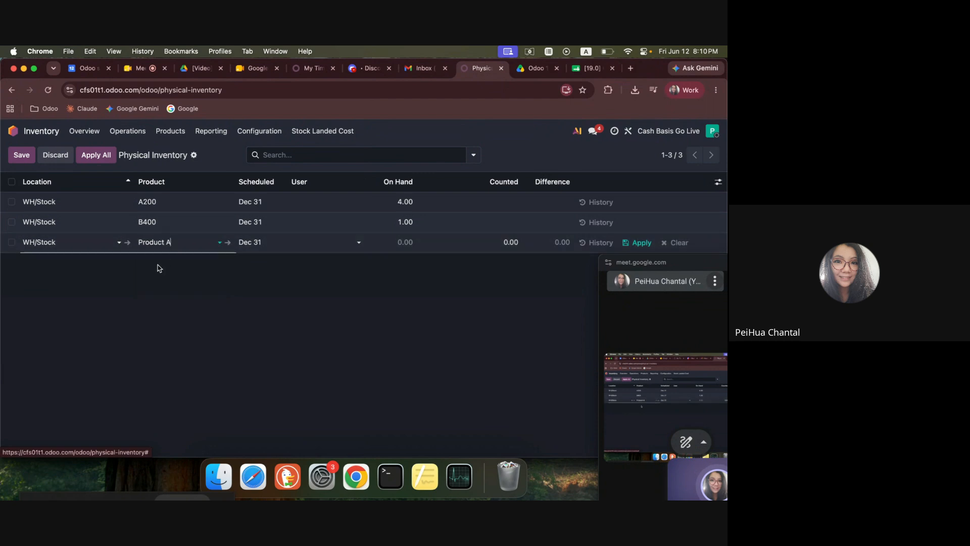
{"action": "left_click", "coordinate": [398, 246]}
{"action": "type", "text": "1"}
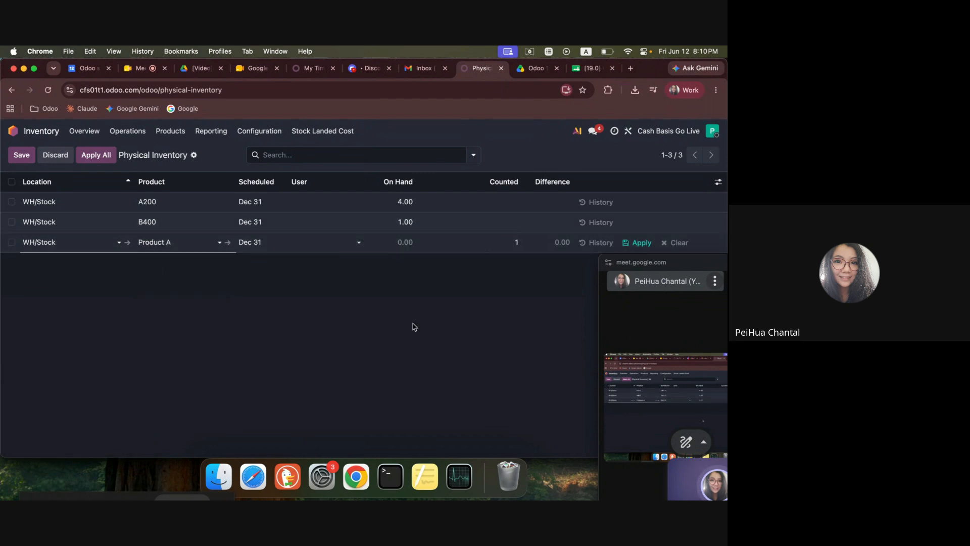
{"action": "left_click", "coordinate": [412, 325]}
{"action": "left_click", "coordinate": [641, 243]}
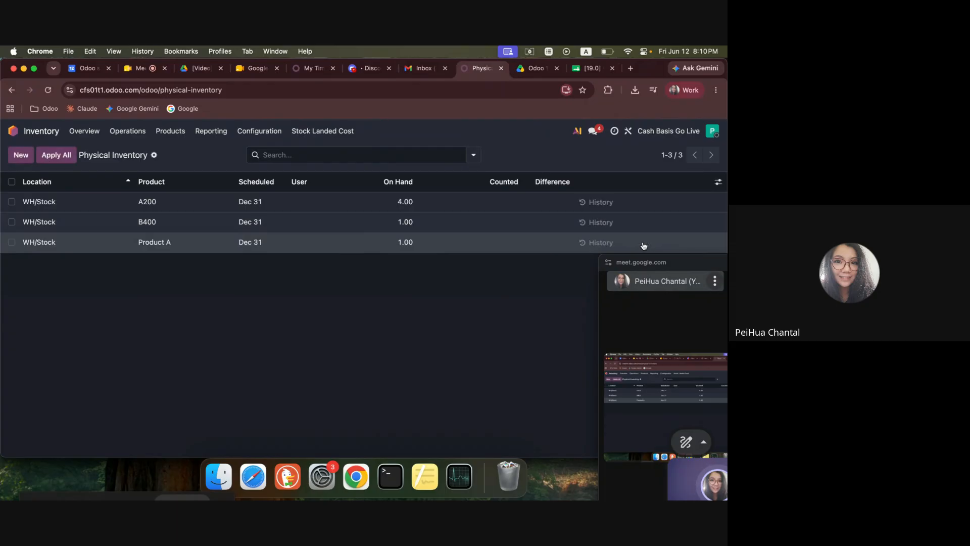
Set the Product A line's counted quantity to 0 and apply the adjustment.
{"action": "left_click", "coordinate": [64, 247]}
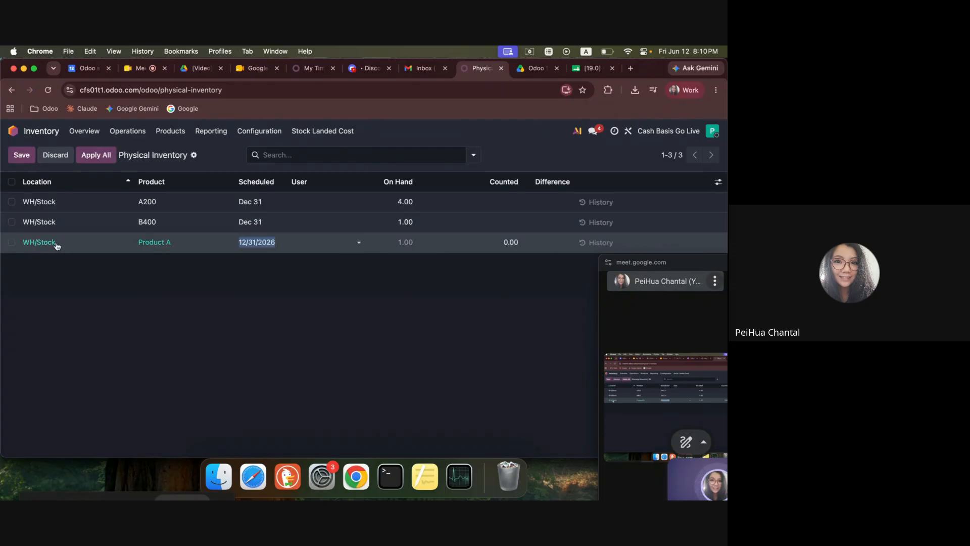
{"action": "left_click", "coordinate": [512, 243]}
{"action": "type", "text": "0"}
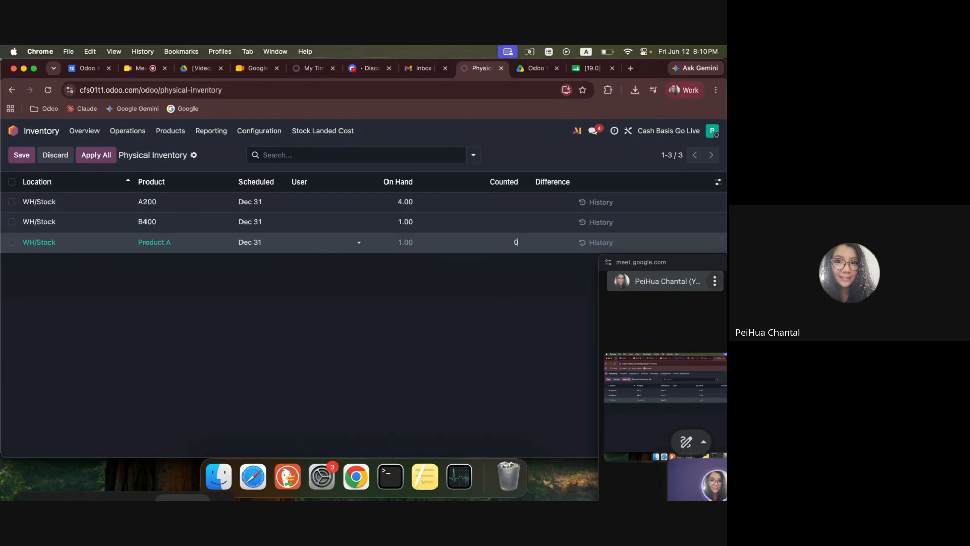
{"action": "left_click", "coordinate": [487, 297]}
{"action": "left_click", "coordinate": [637, 243]}
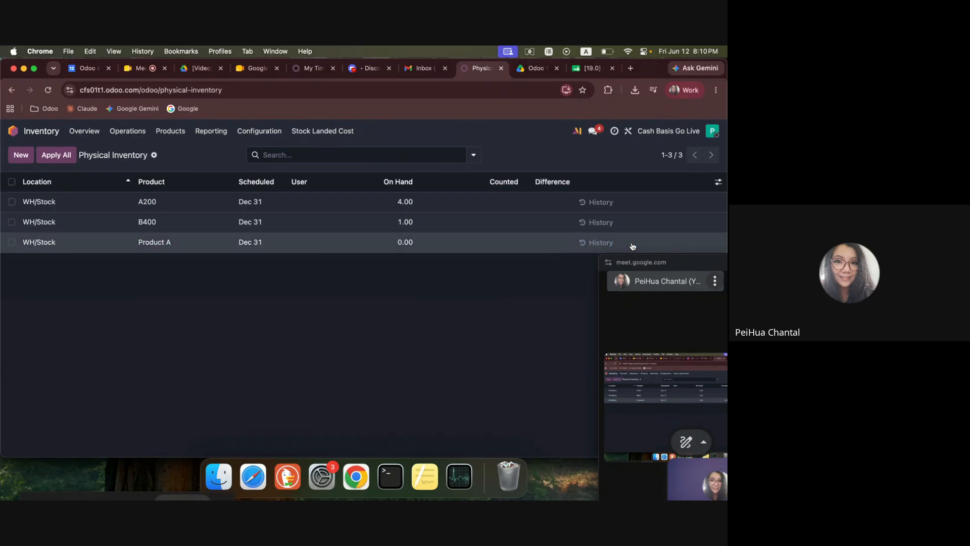
Open Product A from its inventory line, set its cost to 10000, and return to Physical Inventory.
{"action": "left_click", "coordinate": [134, 249]}
{"action": "left_click", "coordinate": [152, 248]}
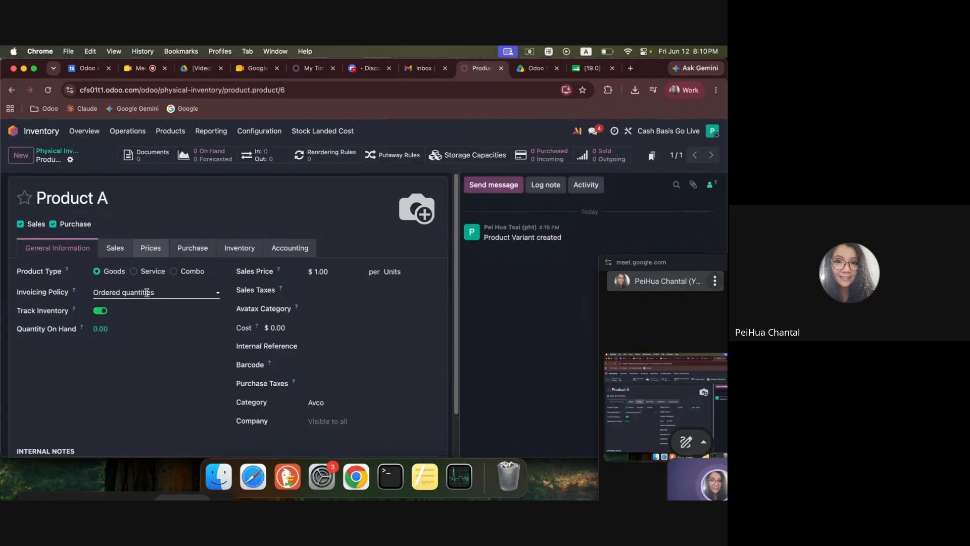
{"action": "left_click", "coordinate": [312, 327]}
{"action": "type", "text": "100"}
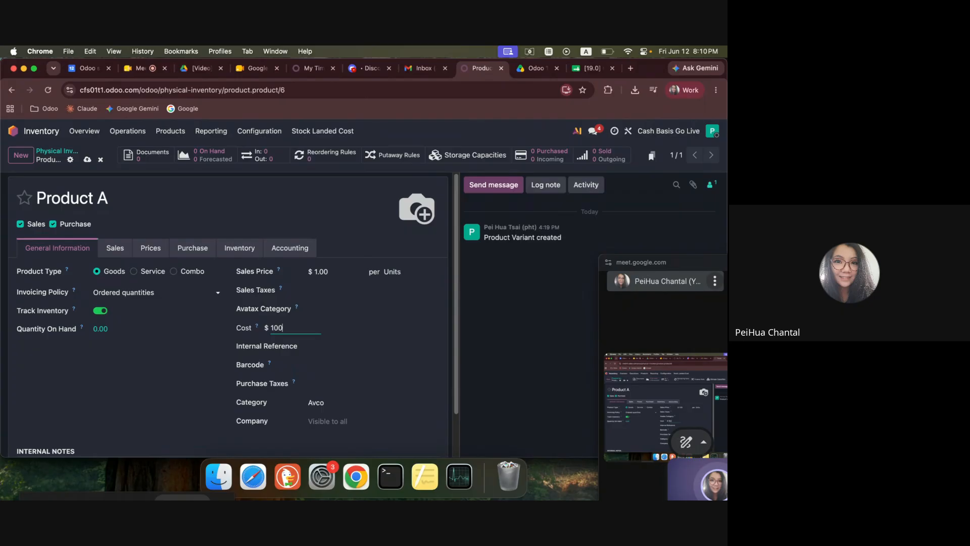
{"action": "type", "text": "00"}
{"action": "left_click", "coordinate": [70, 151]}
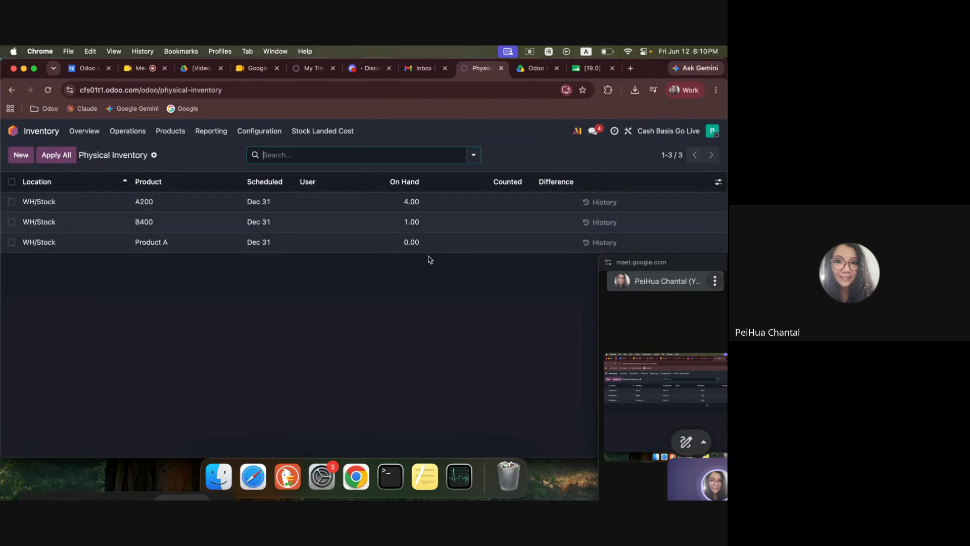
Enter a counted quantity of 1 for Product A and apply it at the new cost.
{"action": "left_click", "coordinate": [414, 243]}
{"action": "type", "text": "1"}
{"action": "left_click", "coordinate": [453, 334]}
{"action": "left_click", "coordinate": [645, 243]}
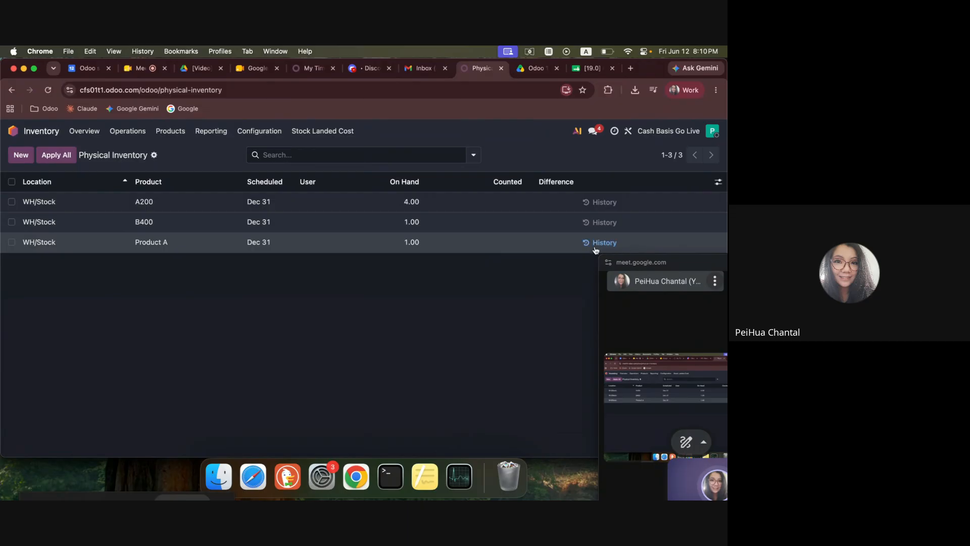
Open the apply options for the Product A line, set the counting date to 05/01/2026 8:00 AM, and discard the dialog.
{"action": "left_click", "coordinate": [11, 242]}
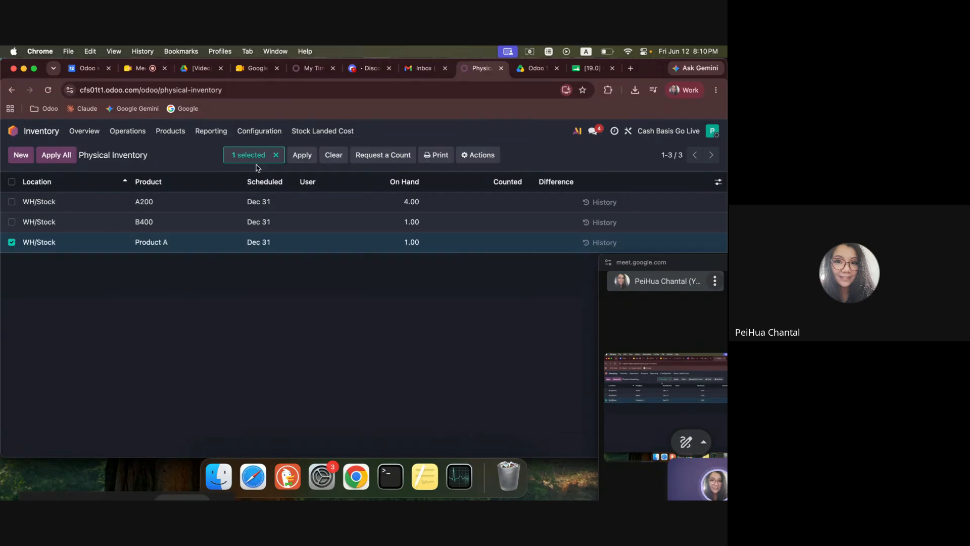
{"action": "left_click", "coordinate": [302, 154]}
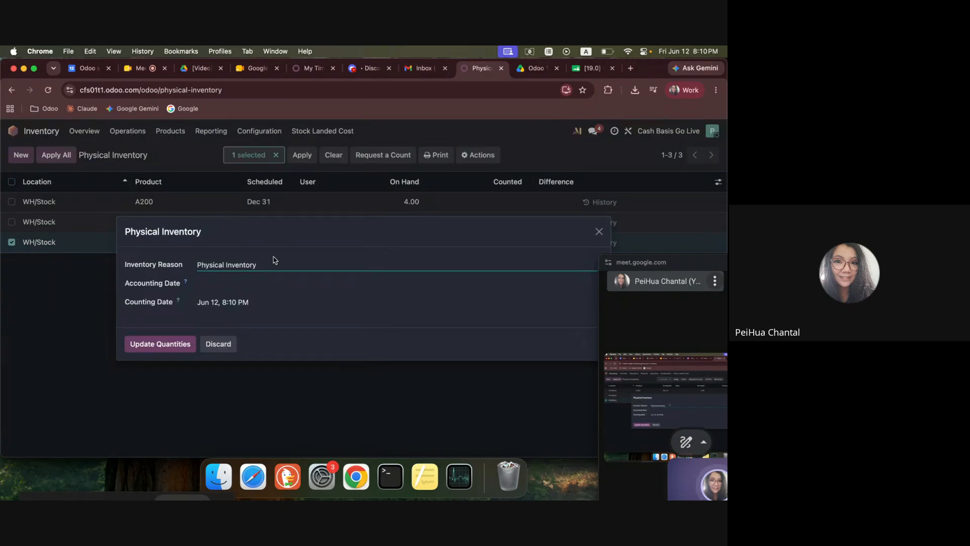
{"action": "left_click", "coordinate": [256, 306]}
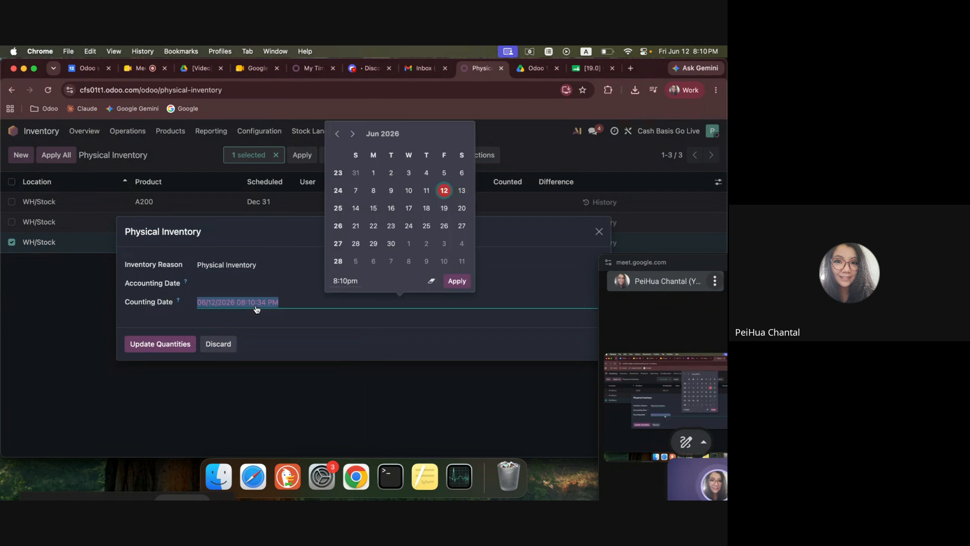
{"action": "left_click", "coordinate": [337, 133]}
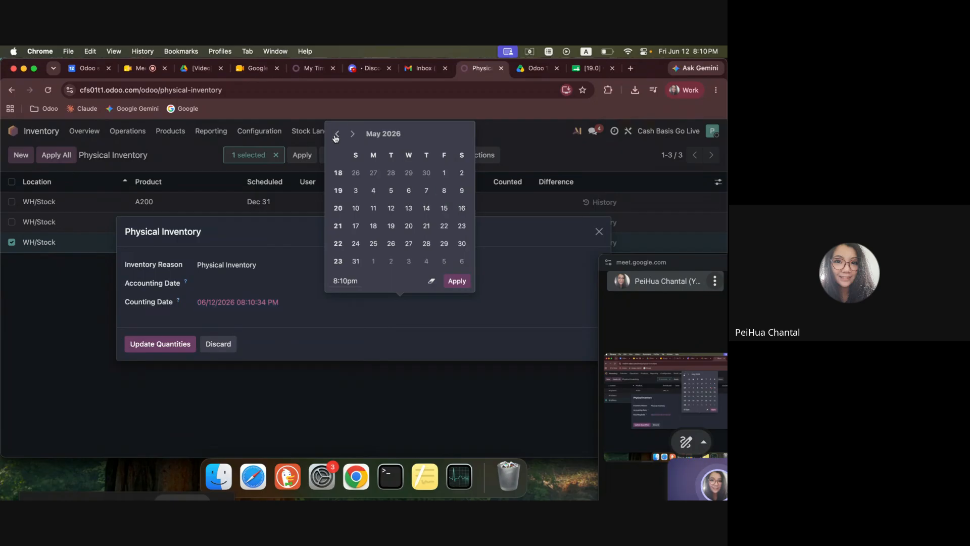
{"action": "left_click", "coordinate": [445, 172]}
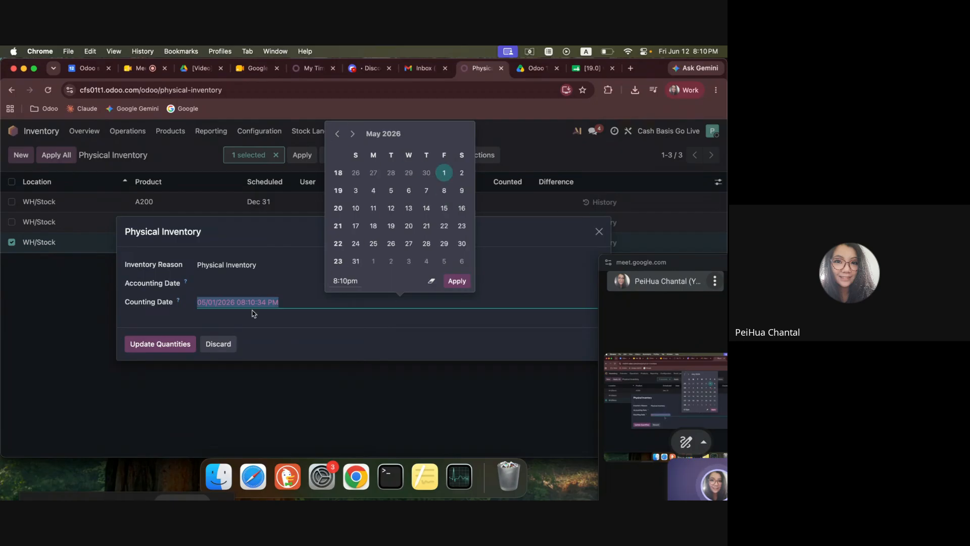
{"action": "left_click", "coordinate": [281, 305]}
{"action": "key", "text": "BackSpace"}
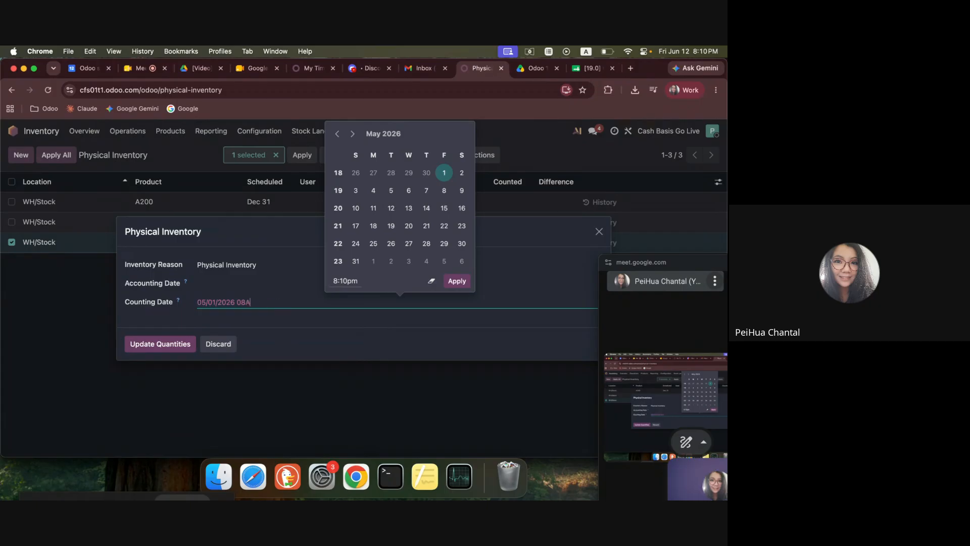
{"action": "left_click", "coordinate": [457, 281]}
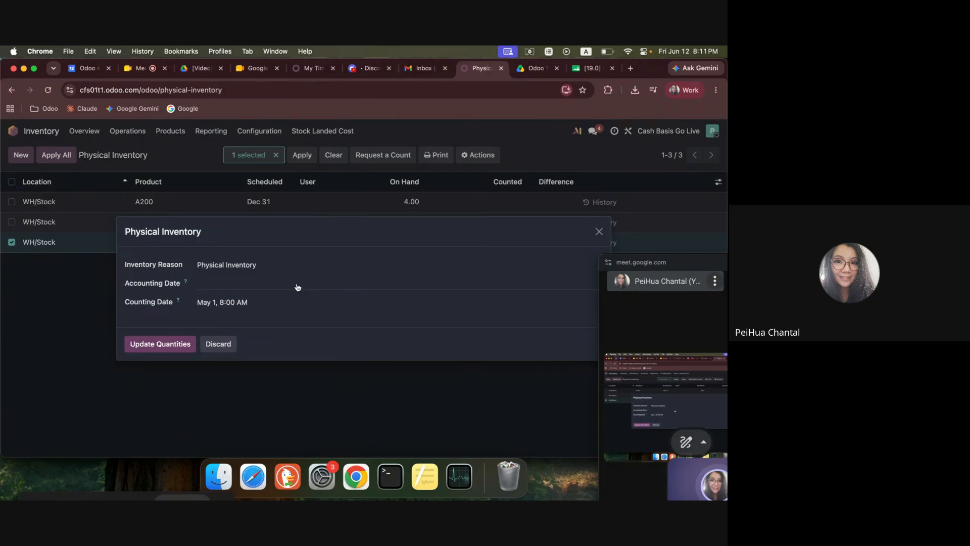
{"action": "mouse_move", "coordinate": [186, 283]}
{"action": "left_click", "coordinate": [218, 343]}
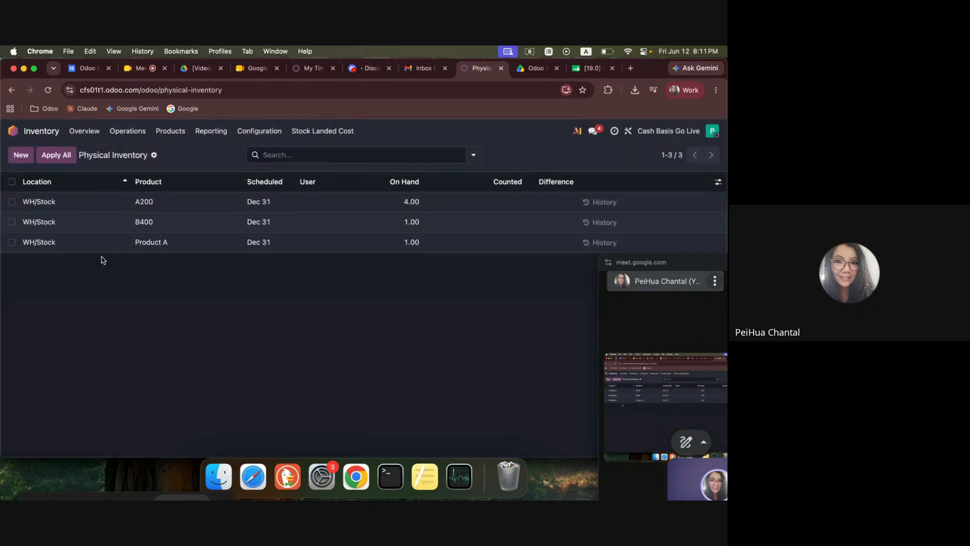
Bring Product A's stock back to zero by applying a counted quantity of 0.
{"action": "left_click", "coordinate": [527, 250]}
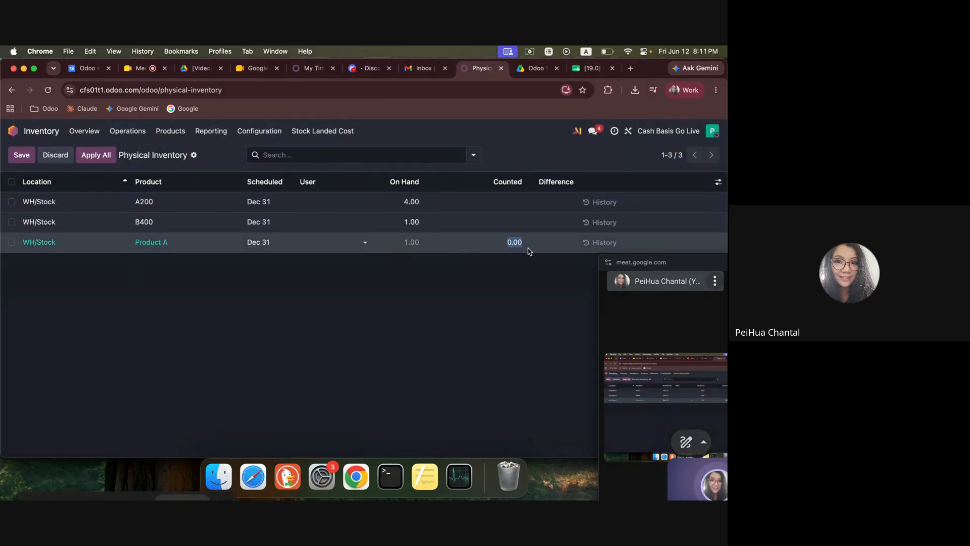
{"action": "left_click", "coordinate": [513, 320]}
{"action": "left_click", "coordinate": [642, 243]}
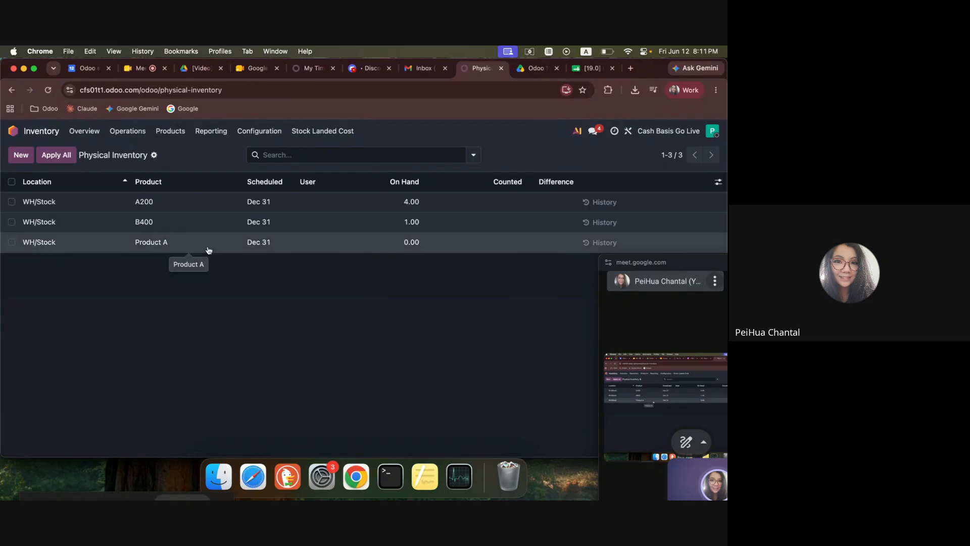
Open the Inventory adjustment location among all locations, examine the accounts offered for its Loss Account, and return to the apps overview.
{"action": "left_click", "coordinate": [263, 133]}
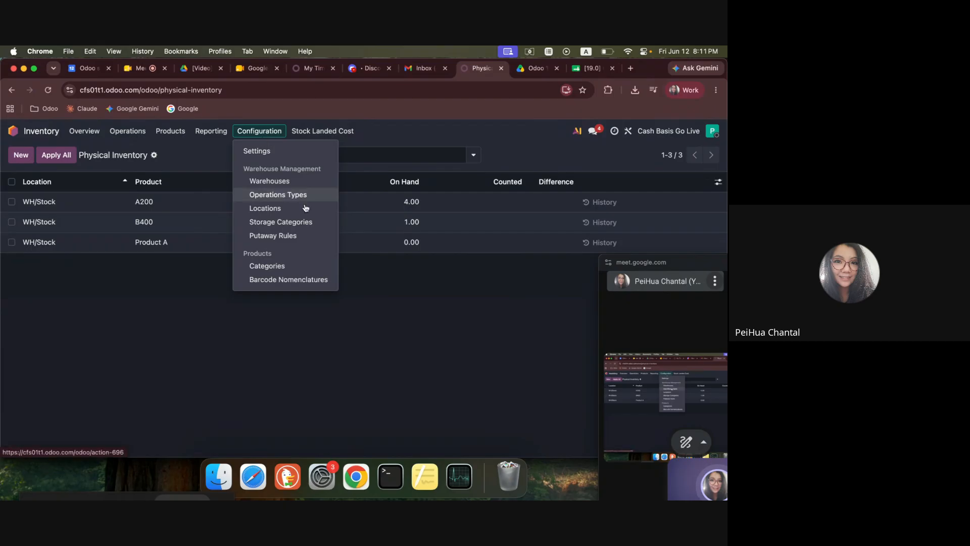
{"action": "left_click", "coordinate": [276, 209]}
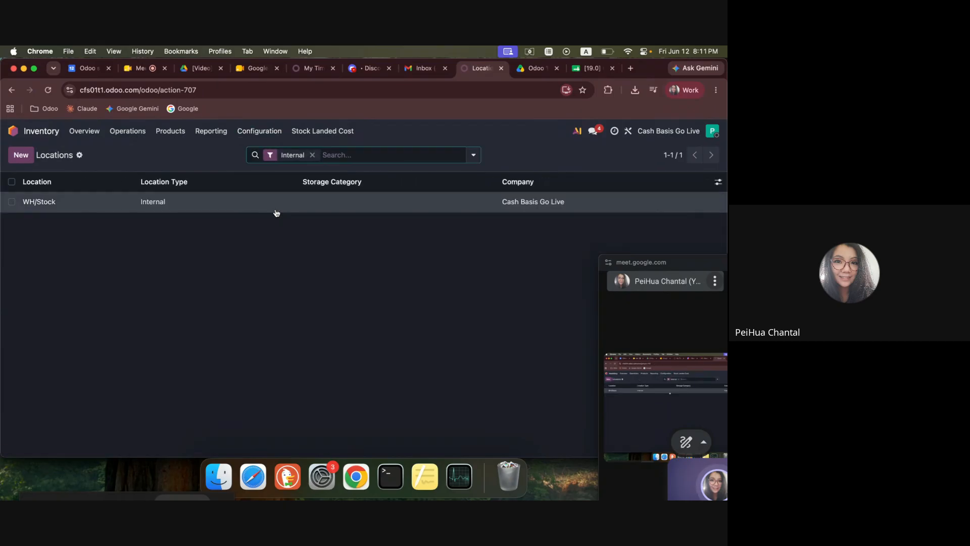
{"action": "left_click", "coordinate": [311, 158]}
{"action": "left_click", "coordinate": [270, 241]}
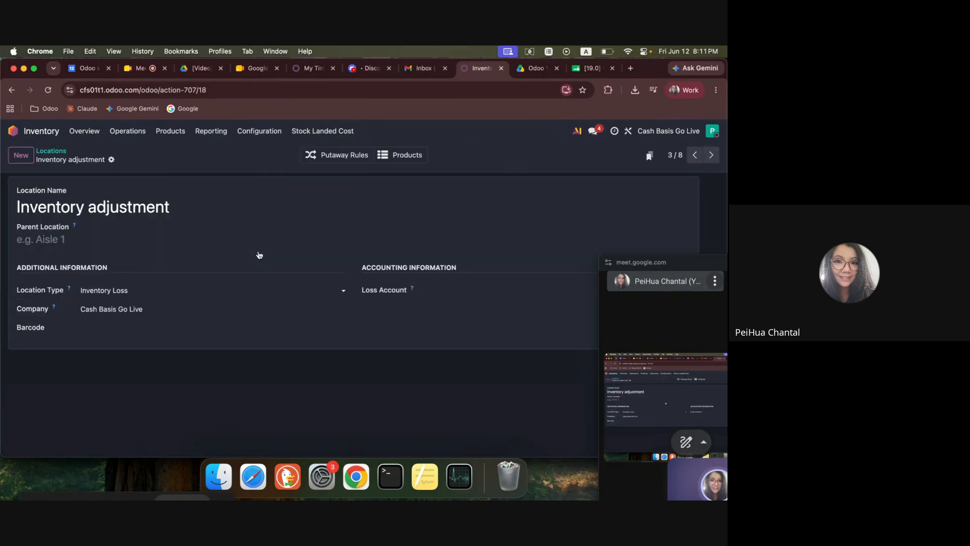
{"action": "left_click", "coordinate": [492, 290]}
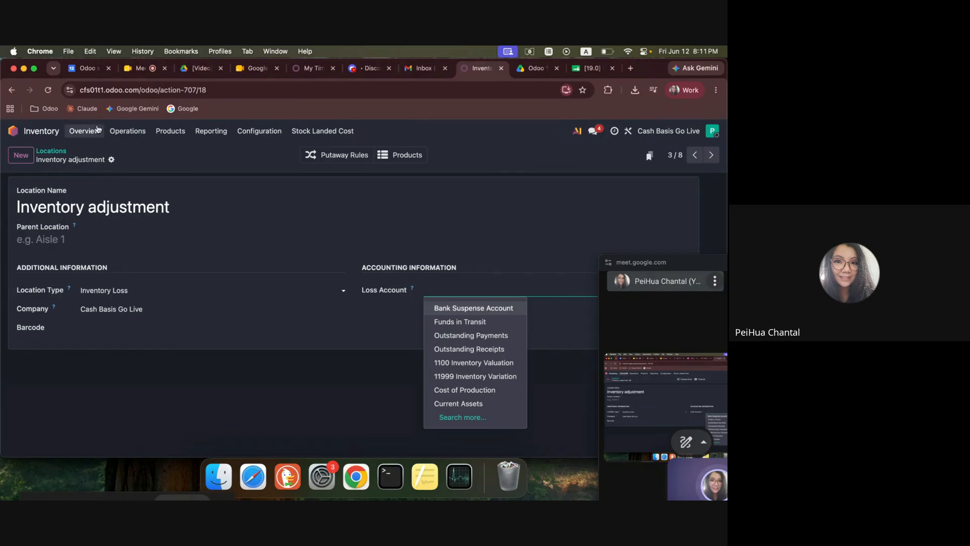
{"action": "left_click", "coordinate": [13, 131]}
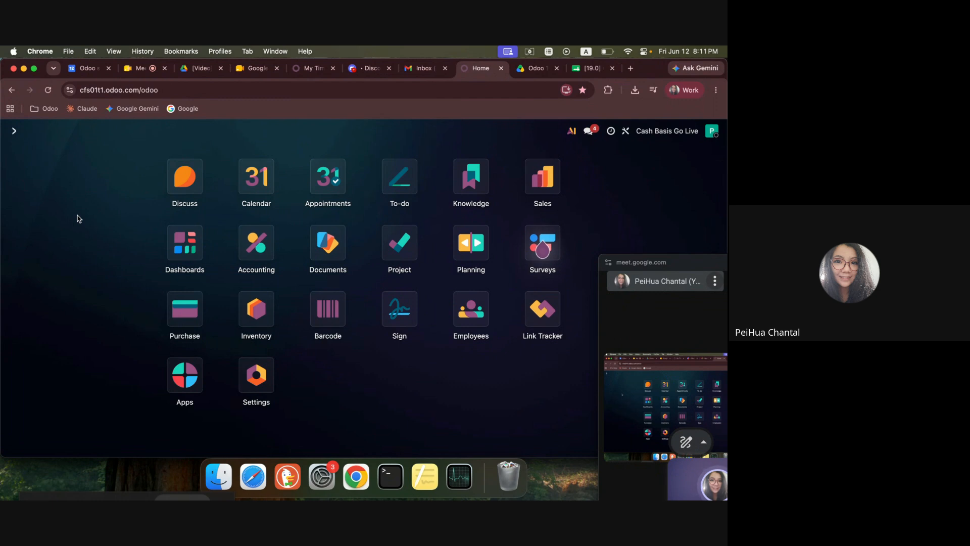
Open the Balance Sheet report in Accounting.
{"action": "left_click", "coordinate": [248, 259]}
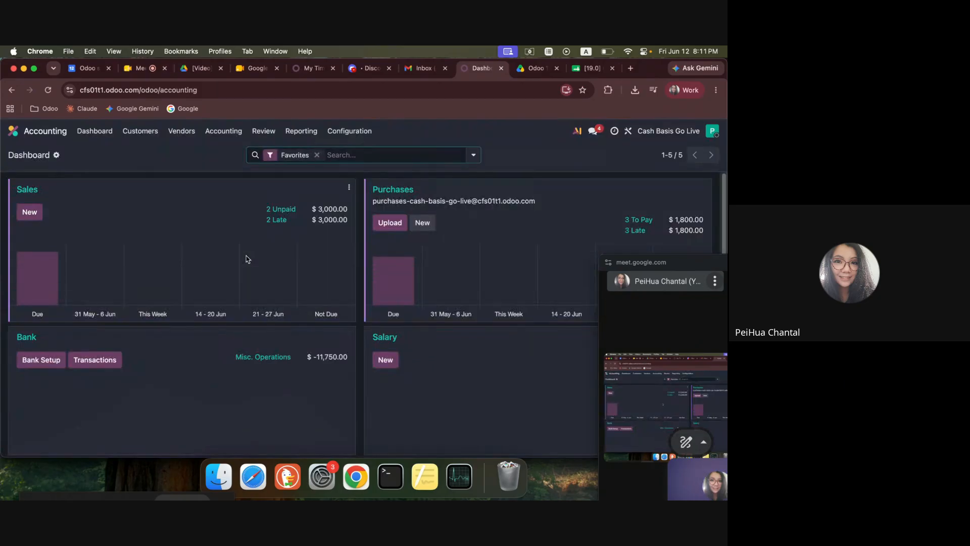
{"action": "left_click", "coordinate": [152, 140]}
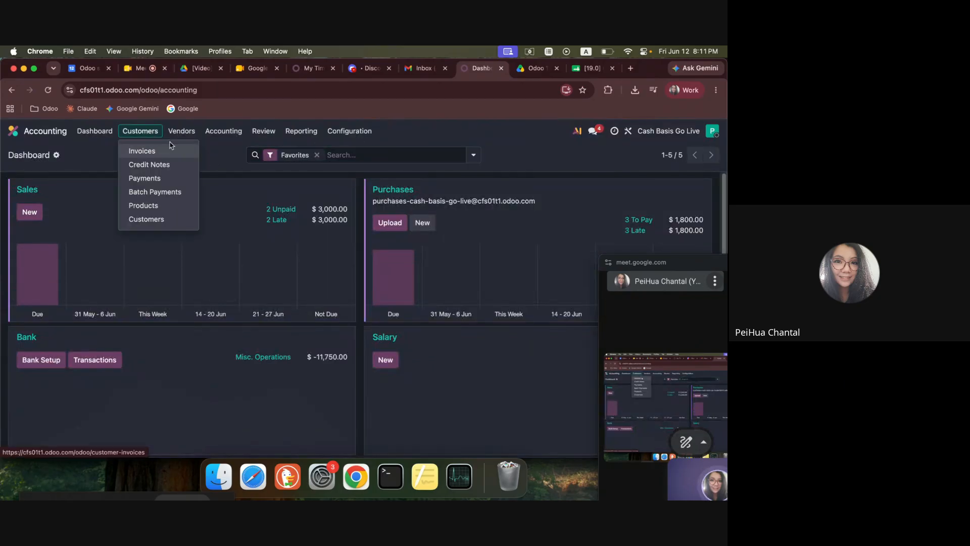
{"action": "mouse_move", "coordinate": [223, 133]}
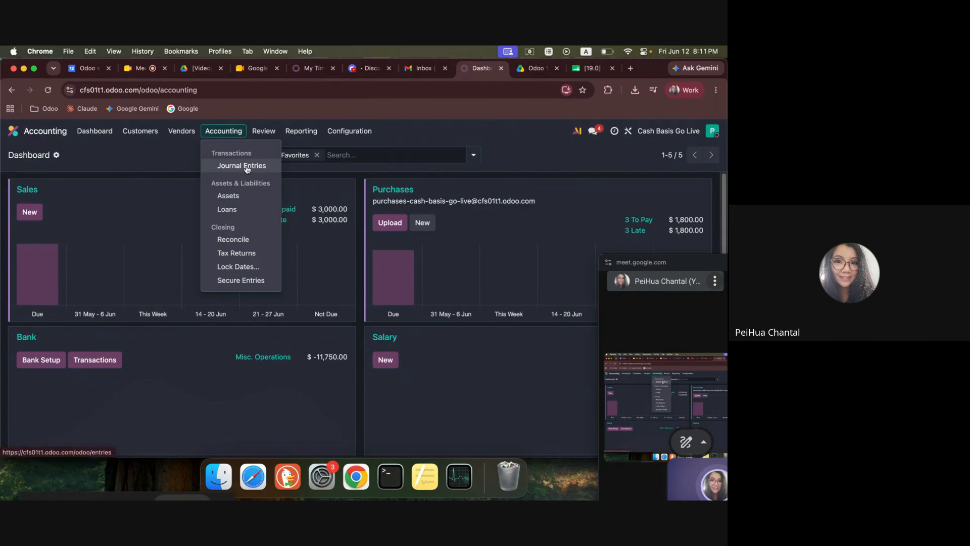
{"action": "left_click", "coordinate": [317, 134]}
{"action": "left_click", "coordinate": [317, 134]}
{"action": "left_click", "coordinate": [328, 164]}
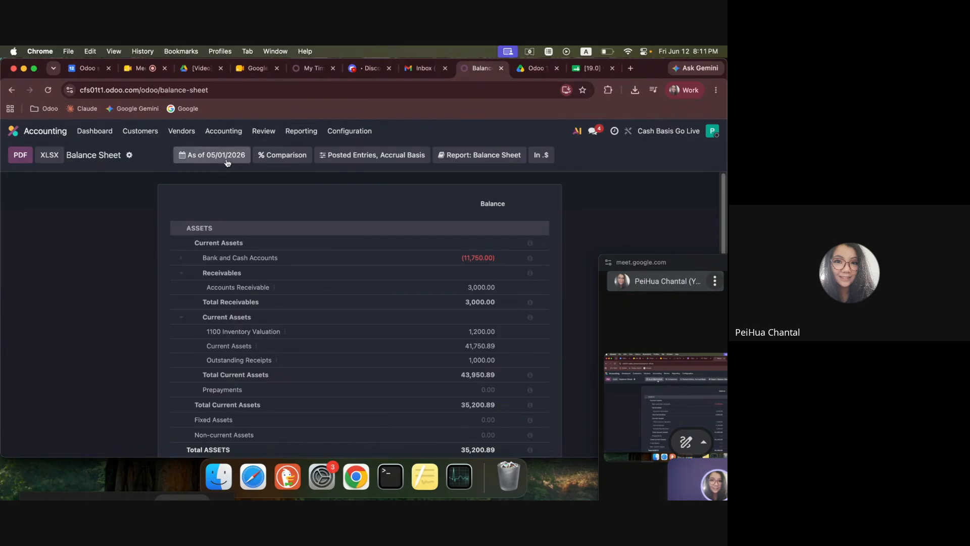
Expand Bank and Cash Accounts, view the journal items behind the Bank balance, and return to the balance sheet.
{"action": "left_click", "coordinate": [236, 258]}
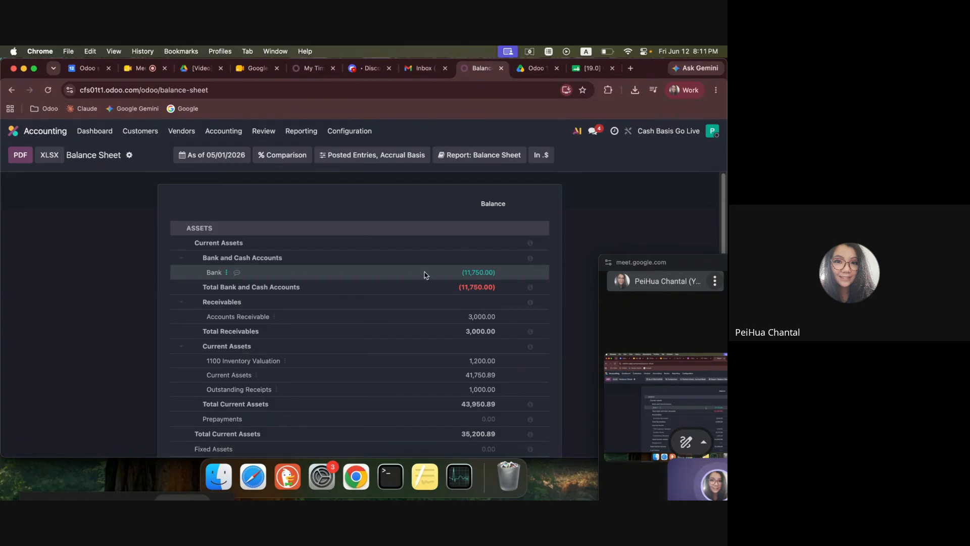
{"action": "left_click", "coordinate": [475, 274]}
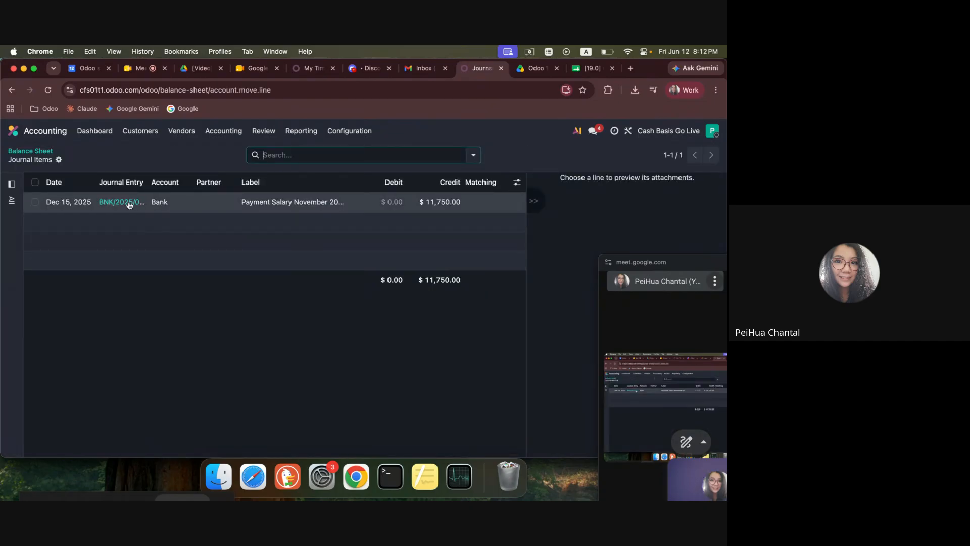
{"action": "left_click", "coordinate": [30, 152]}
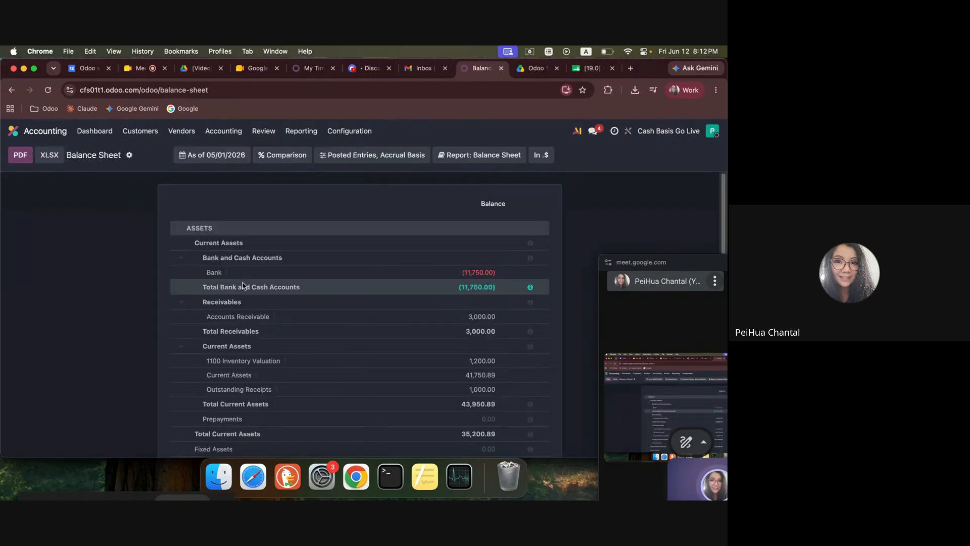
Check Accounts Receivable on the balance sheet, then examine the first Account Payable line in the spreadsheet's Open balance, Accrual sheet.
{"action": "left_click", "coordinate": [202, 303]}
{"action": "left_click", "coordinate": [184, 302]}
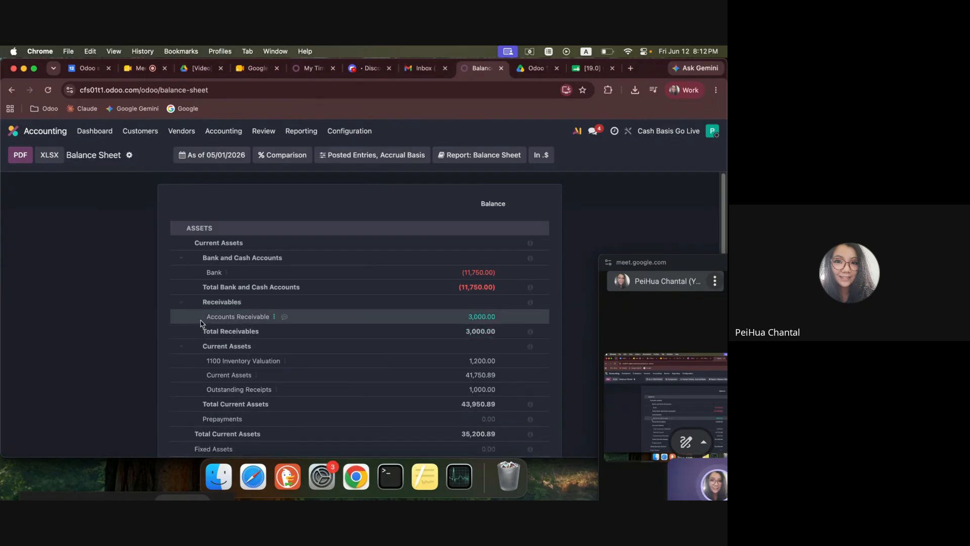
{"action": "left_click_drag", "start_coordinate": [211, 317], "coordinate": [474, 326]}
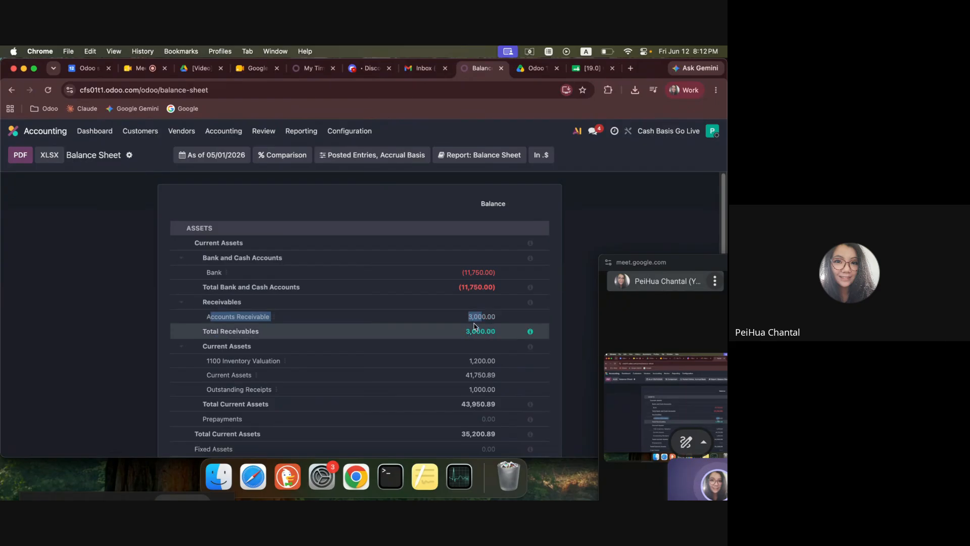
{"action": "left_click", "coordinate": [589, 67]}
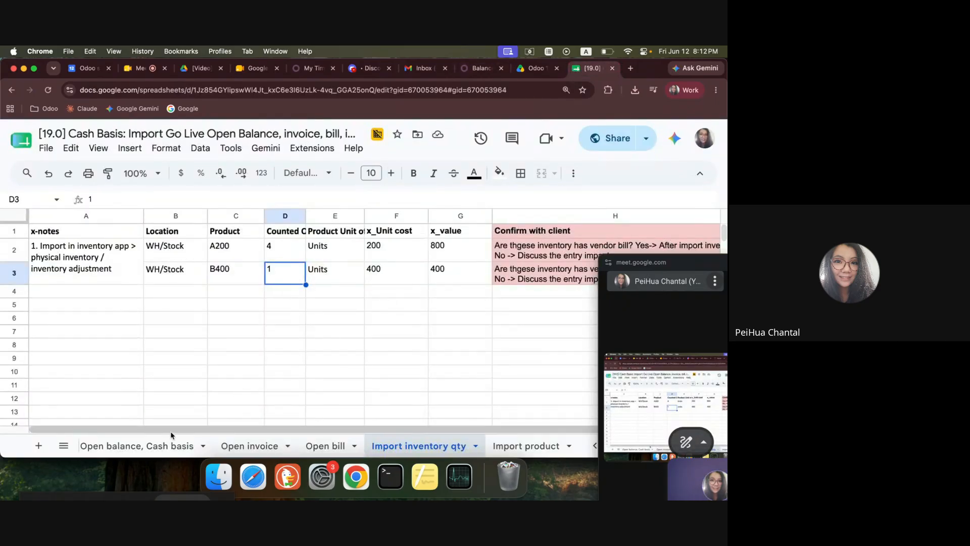
{"action": "left_click", "coordinate": [143, 443]}
{"action": "left_click", "coordinate": [527, 446]}
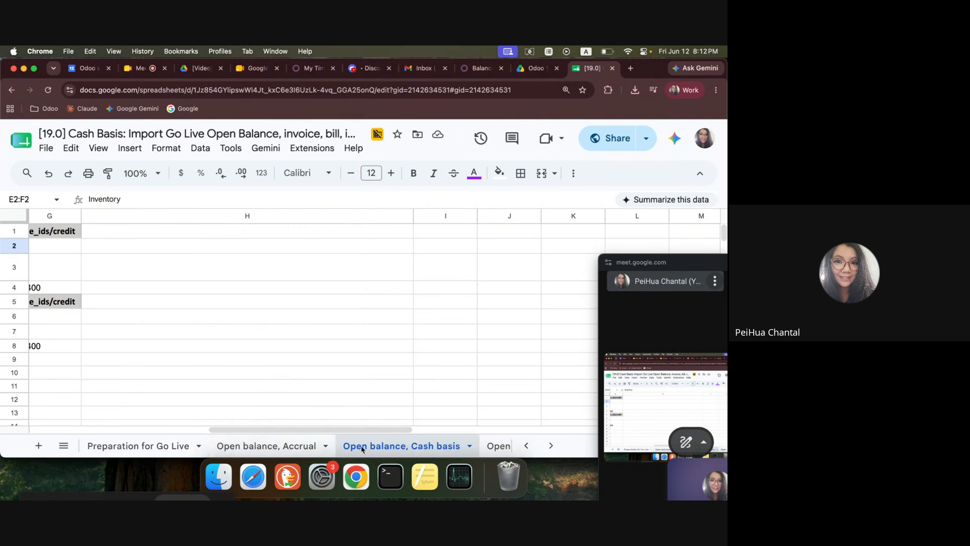
{"action": "left_click", "coordinate": [265, 445]}
{"action": "left_click_drag", "start_coordinate": [396, 269], "coordinate": [537, 271]}
Review the balance sheet's payables and equity, then check the second Account Payable line and the first Inventory line in the accrual sheet.
{"action": "left_click", "coordinate": [480, 67]}
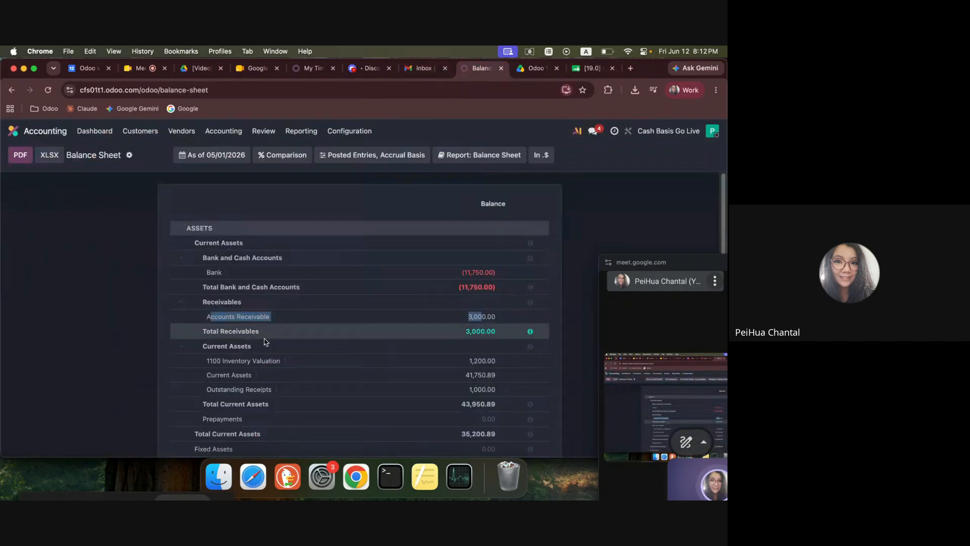
{"action": "scroll", "coordinate": [235, 399], "scroll_direction": "down", "scroll_amount": 10}
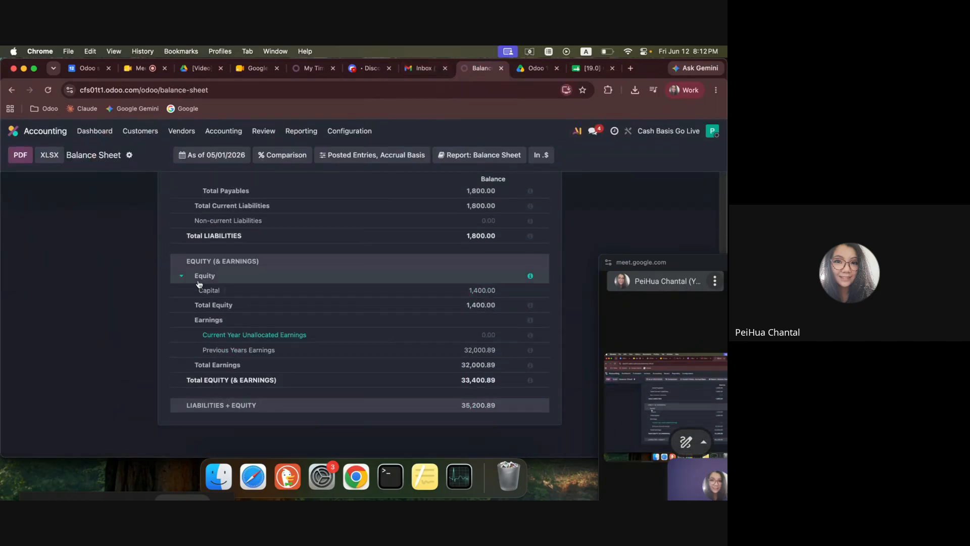
{"action": "scroll", "coordinate": [202, 267], "scroll_direction": "up", "scroll_amount": 3}
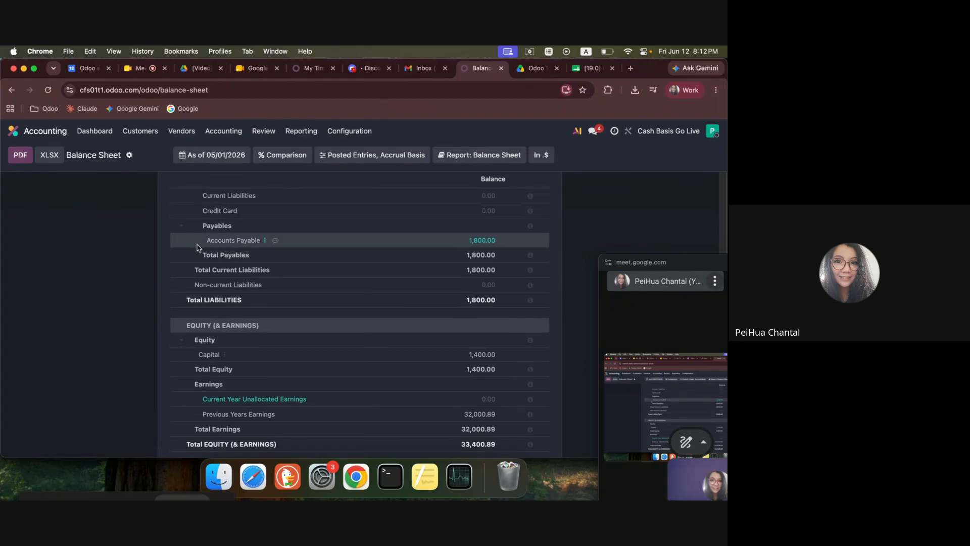
{"action": "left_click", "coordinate": [590, 69]}
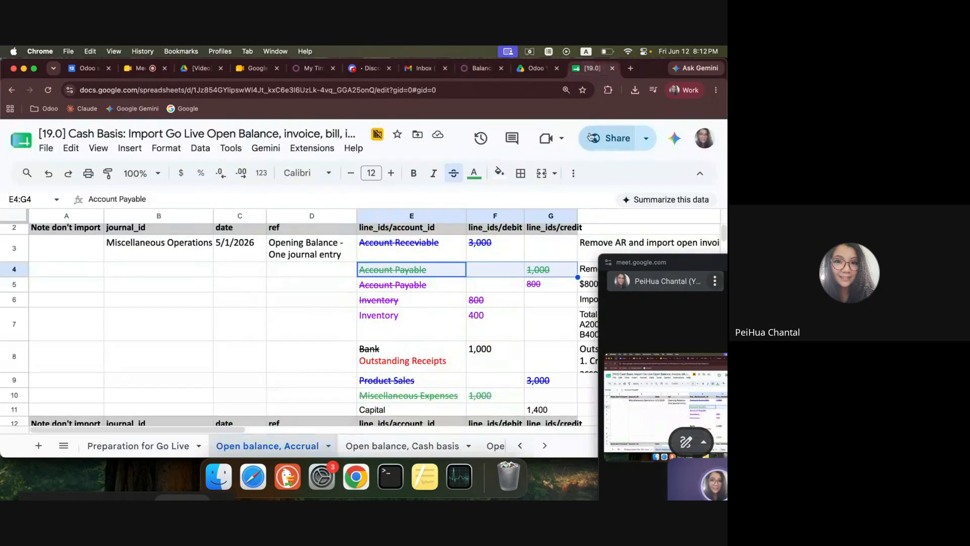
{"action": "left_click", "coordinate": [433, 287]}
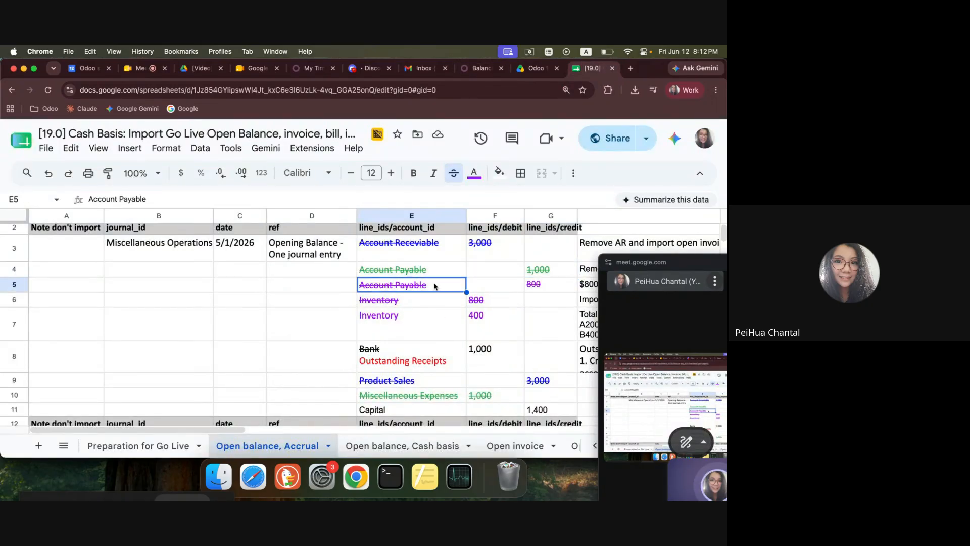
{"action": "left_click", "coordinate": [401, 303]}
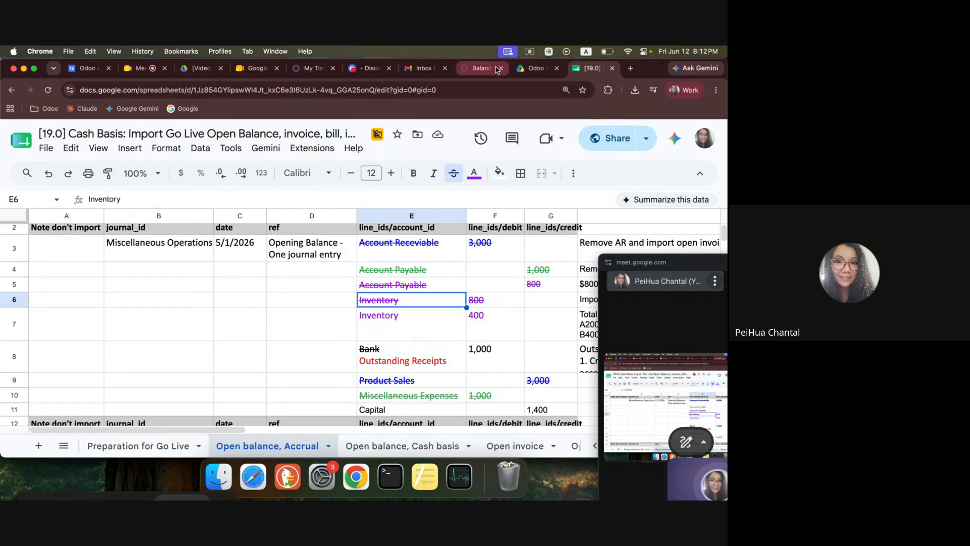
Compare the 1100 Inventory Valuation line on the balance sheet with the Result section of the accrual opening balance sheet.
{"action": "left_click", "coordinate": [477, 69]}
{"action": "scroll", "coordinate": [285, 333], "scroll_direction": "up", "scroll_amount": 10}
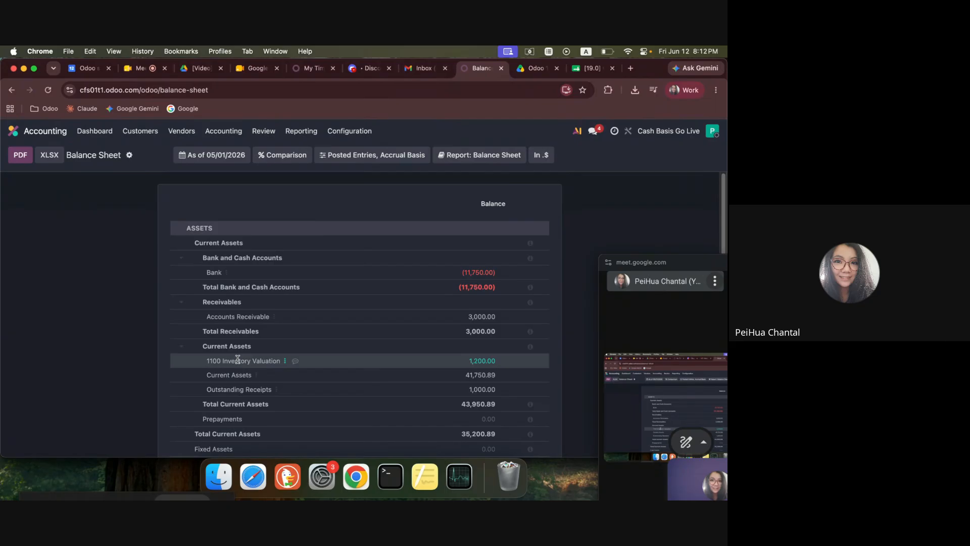
{"action": "left_click", "coordinate": [590, 69]}
{"action": "scroll", "coordinate": [344, 345], "scroll_direction": "up", "scroll_amount": 1}
{"action": "scroll", "coordinate": [429, 392], "scroll_direction": "down", "scroll_amount": 5}
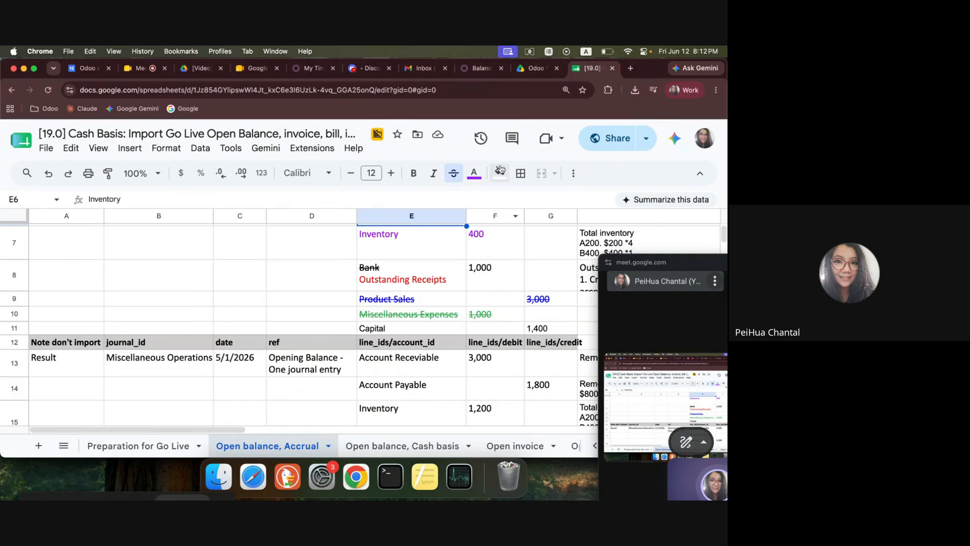
Examine the Inventory, Bank and Capital amounts of the expected opening balance in the Open balance, Cash basis sheet.
{"action": "left_click", "coordinate": [401, 445]}
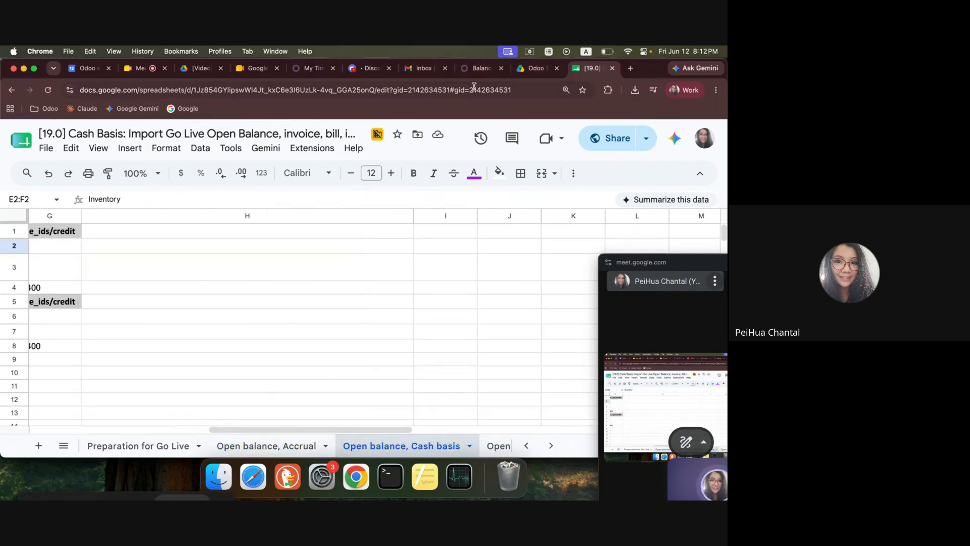
{"action": "scroll", "coordinate": [405, 329], "scroll_direction": "down", "scroll_amount": 5}
{"action": "left_click_drag", "start_coordinate": [350, 430], "coordinate": [52, 426]}
{"action": "scroll", "coordinate": [328, 303], "scroll_direction": "up", "scroll_amount": 5}
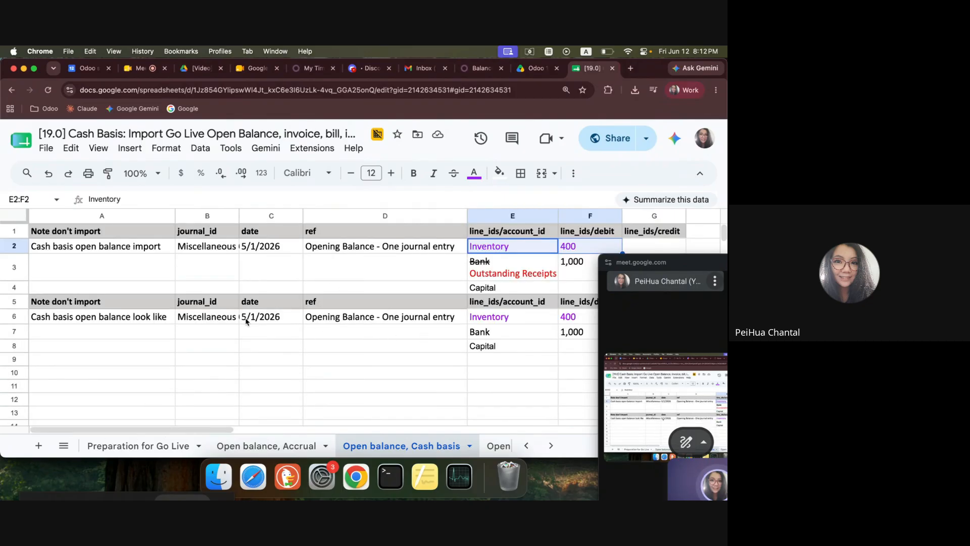
{"action": "left_click_drag", "start_coordinate": [695, 263], "coordinate": [666, 362]}
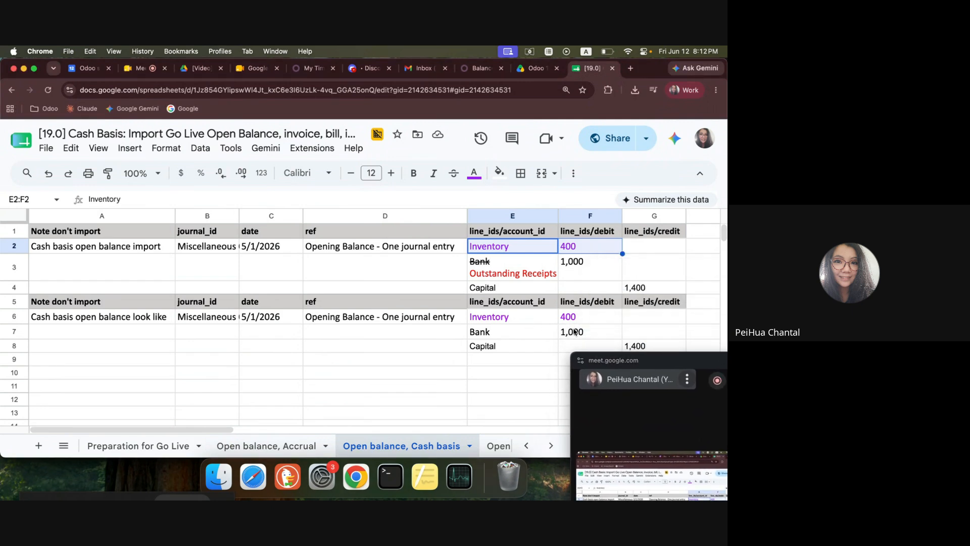
{"action": "left_click", "coordinate": [587, 319]}
{"action": "left_click", "coordinate": [585, 333]}
{"action": "left_click", "coordinate": [633, 348]}
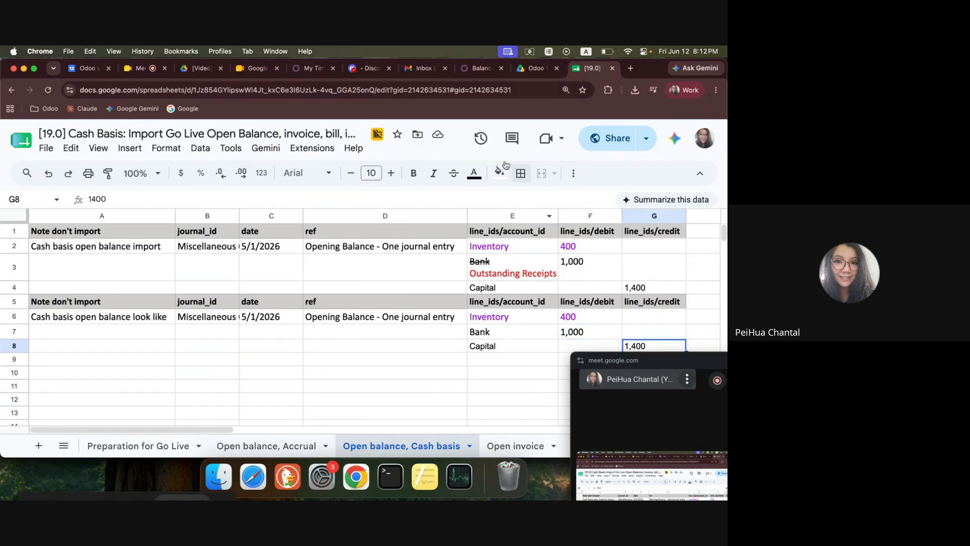
Check Outstanding Receipts on the Odoo balance sheet and switch the report to the Cash Basis Method.
{"action": "left_click", "coordinate": [475, 73]}
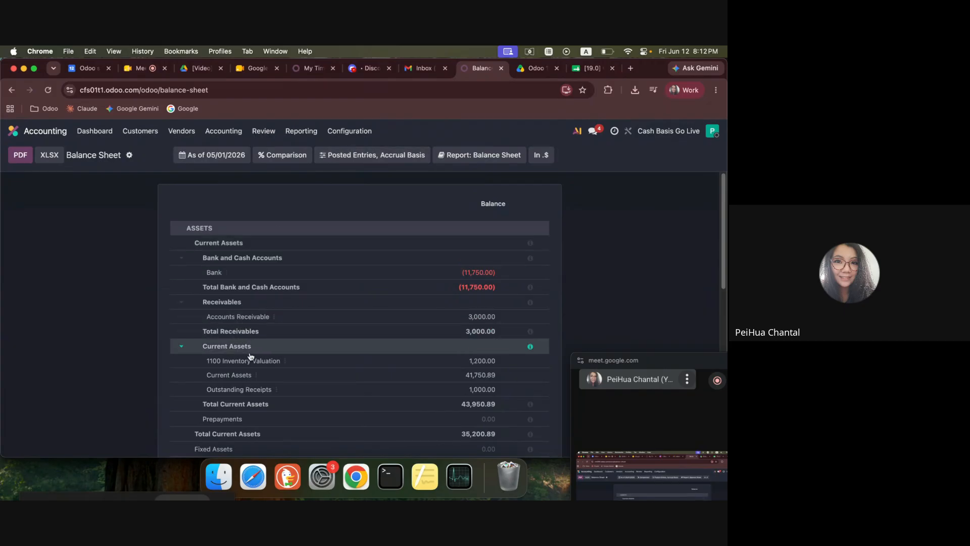
{"action": "left_click_drag", "start_coordinate": [252, 390], "coordinate": [518, 394]}
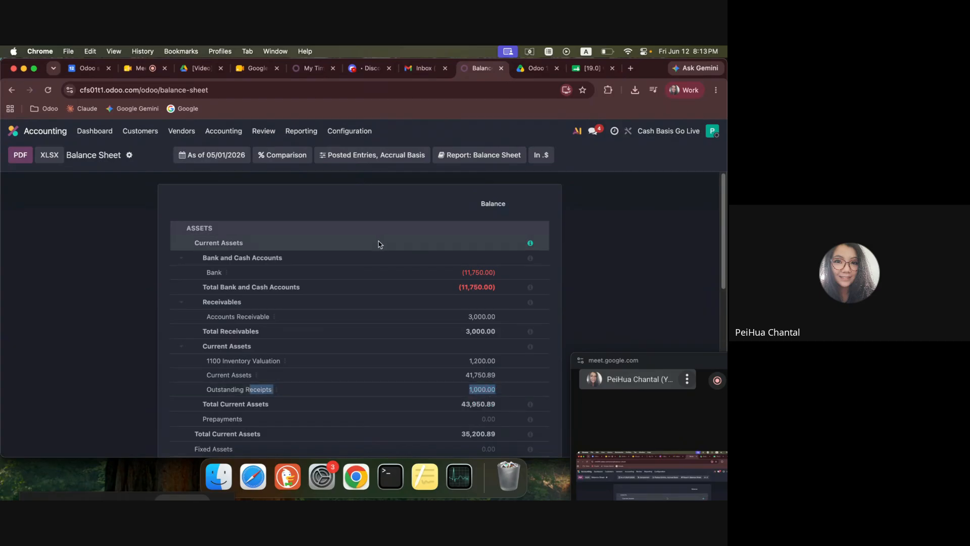
{"action": "left_click", "coordinate": [403, 154]}
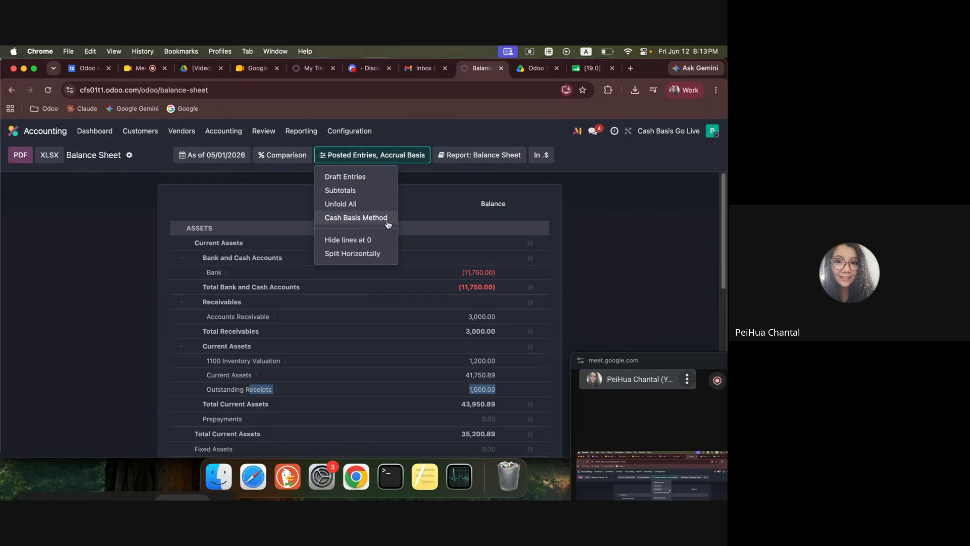
{"action": "left_click", "coordinate": [371, 218]}
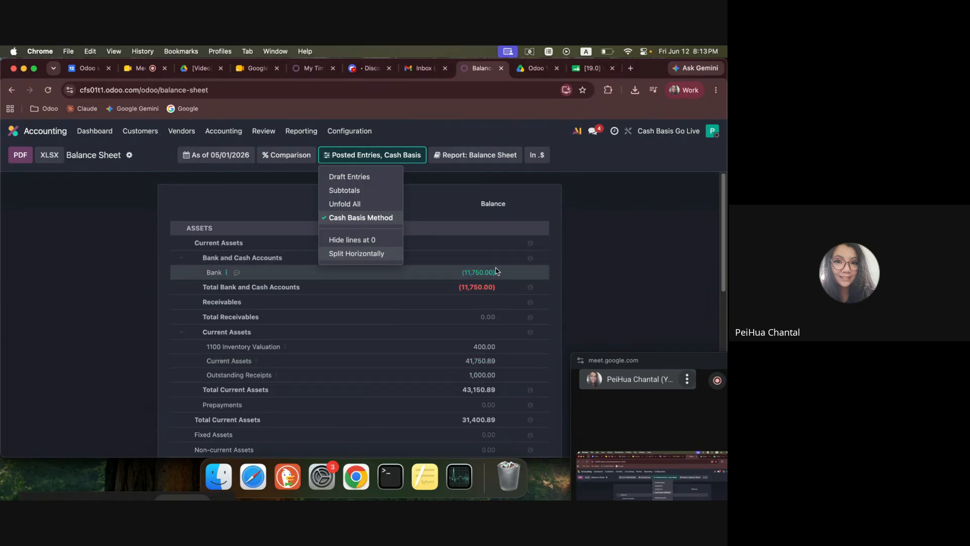
{"action": "left_click", "coordinate": [469, 377]}
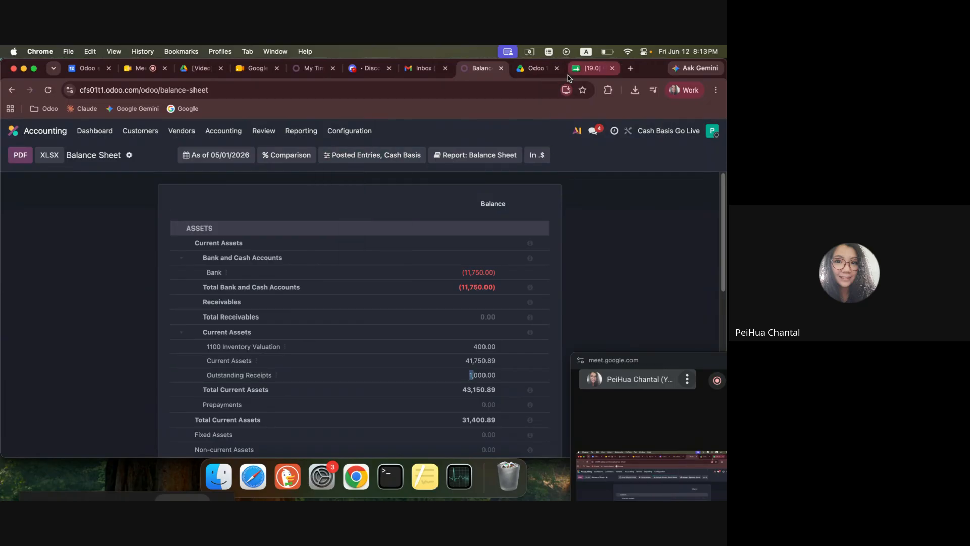
Check the cash basis balance sheet's liabilities and equity against the spreadsheet's opening balance.
{"action": "left_click", "coordinate": [586, 69]}
{"action": "left_click", "coordinate": [479, 69]}
{"action": "scroll", "coordinate": [372, 433], "scroll_direction": "down", "scroll_amount": 10}
{"action": "scroll", "coordinate": [339, 377], "scroll_direction": "up", "scroll_amount": 1}
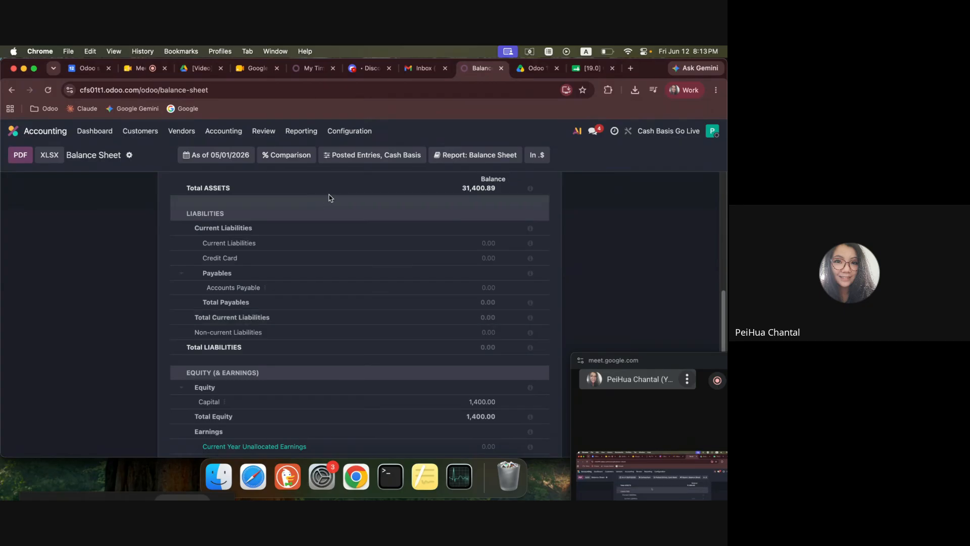
{"action": "left_click", "coordinate": [372, 155]}
{"action": "left_click", "coordinate": [76, 359]}
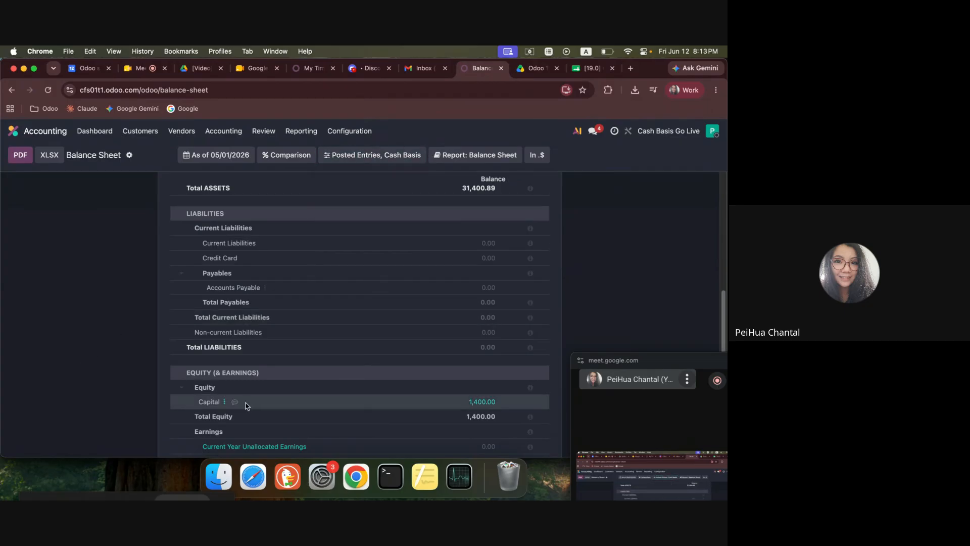
Review the general cash basis notes and account list in the spreadsheet's Preparation for Go Live sheet.
{"action": "left_click", "coordinate": [592, 68]}
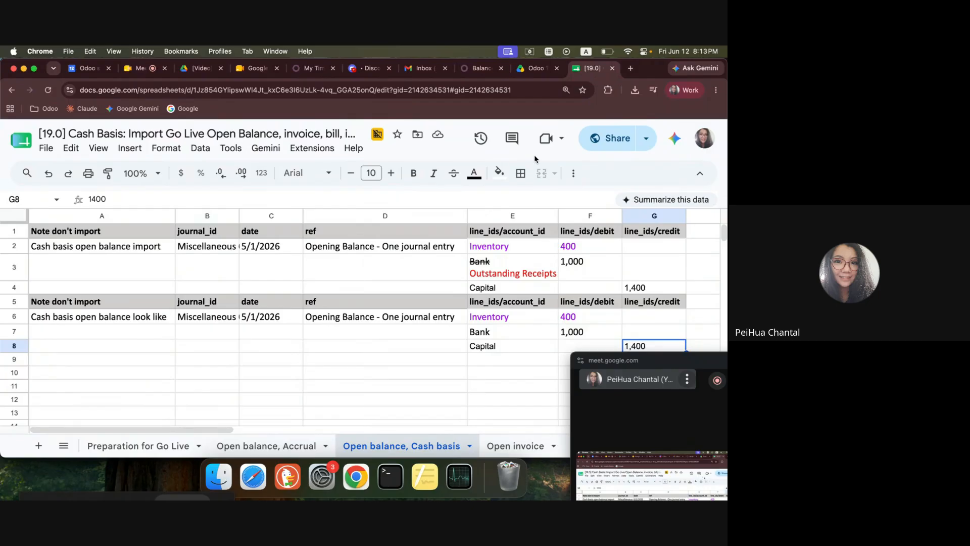
{"action": "left_click", "coordinate": [144, 445]}
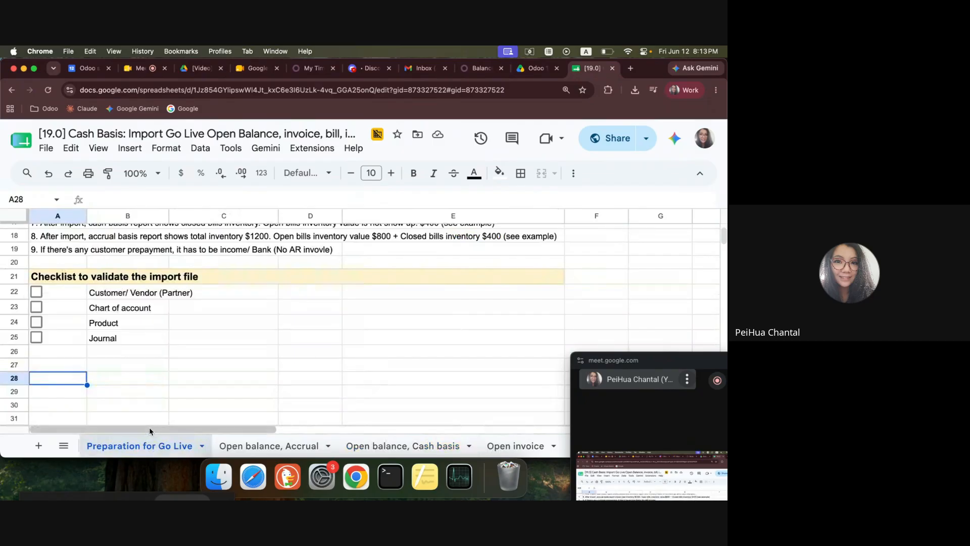
{"action": "scroll", "coordinate": [196, 412], "scroll_direction": "up", "scroll_amount": 5}
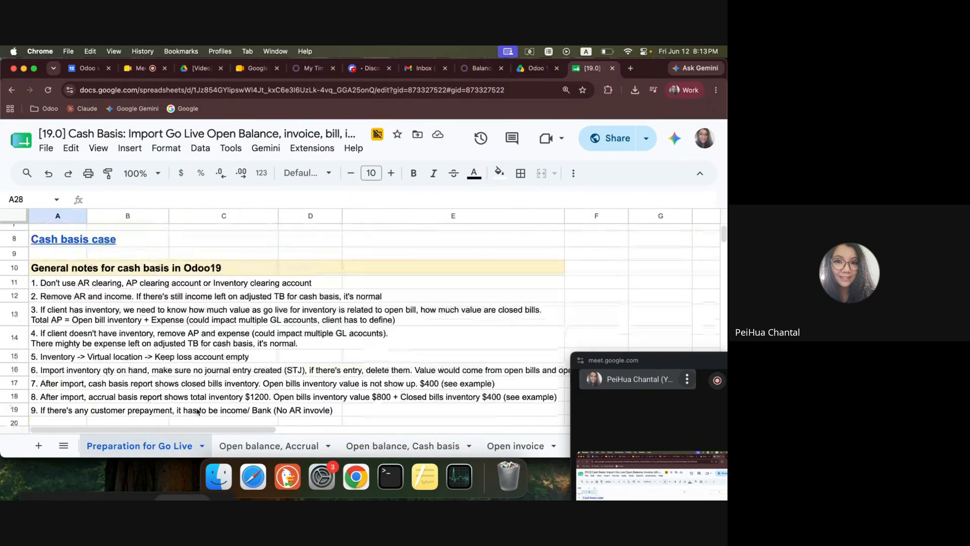
{"action": "scroll", "coordinate": [197, 412], "scroll_direction": "up", "scroll_amount": 3}
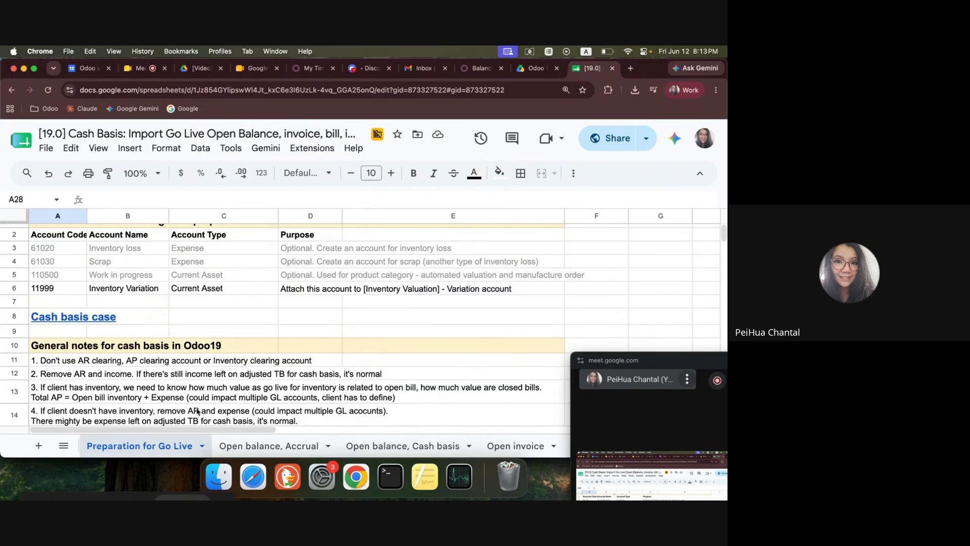
Move the floating meeting window aside, switch to Google Meet and leave the call.
{"action": "left_click", "coordinate": [640, 360]}
{"action": "left_click_drag", "start_coordinate": [640, 360], "coordinate": [611, 197]}
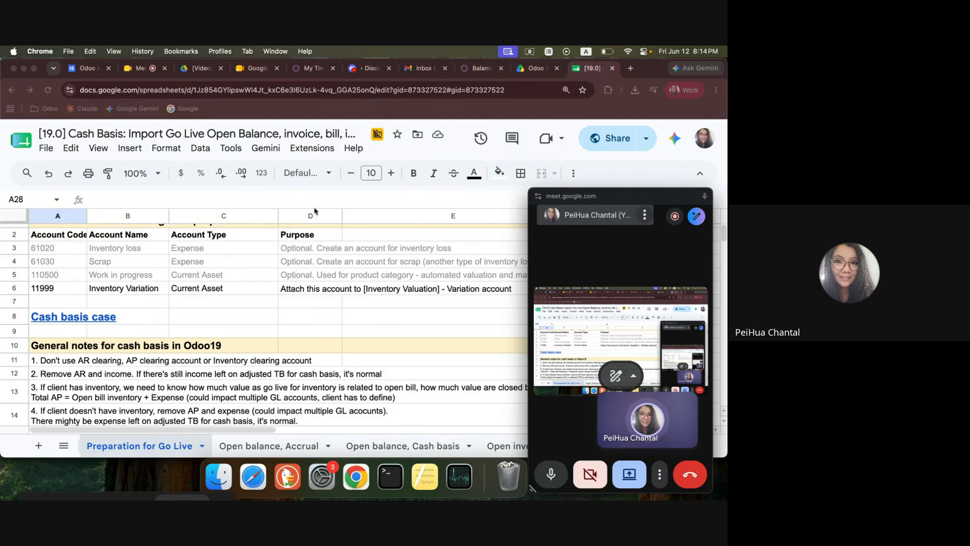
{"action": "left_click", "coordinate": [142, 75]}
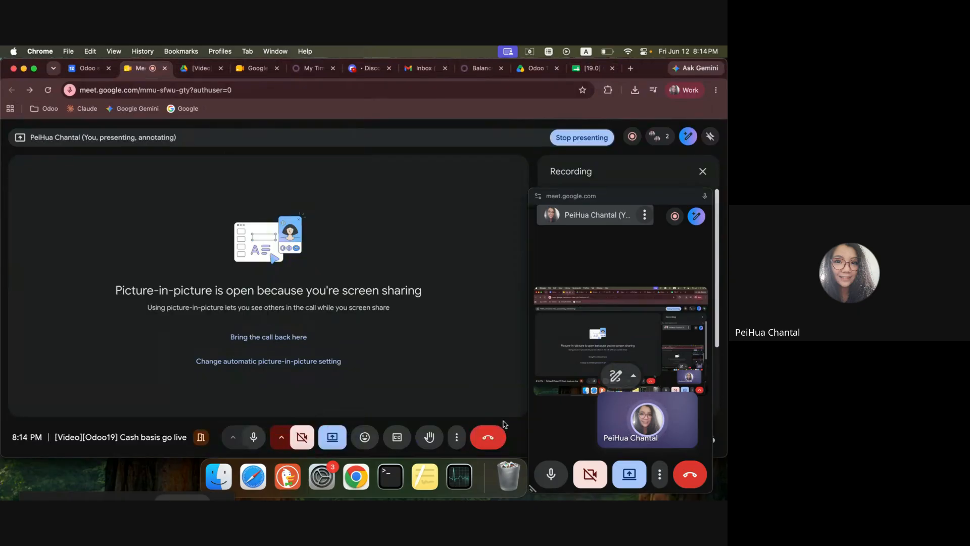
{"action": "left_click", "coordinate": [491, 436]}
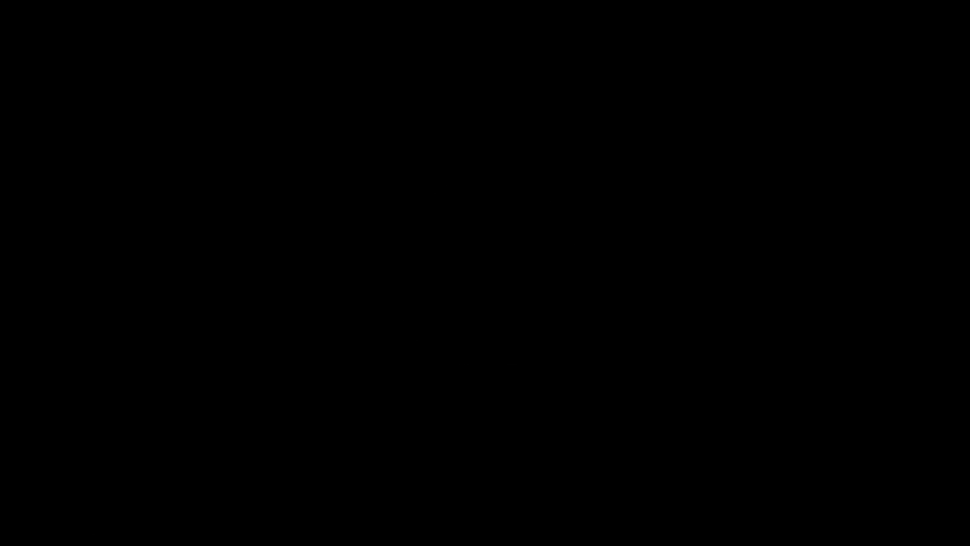